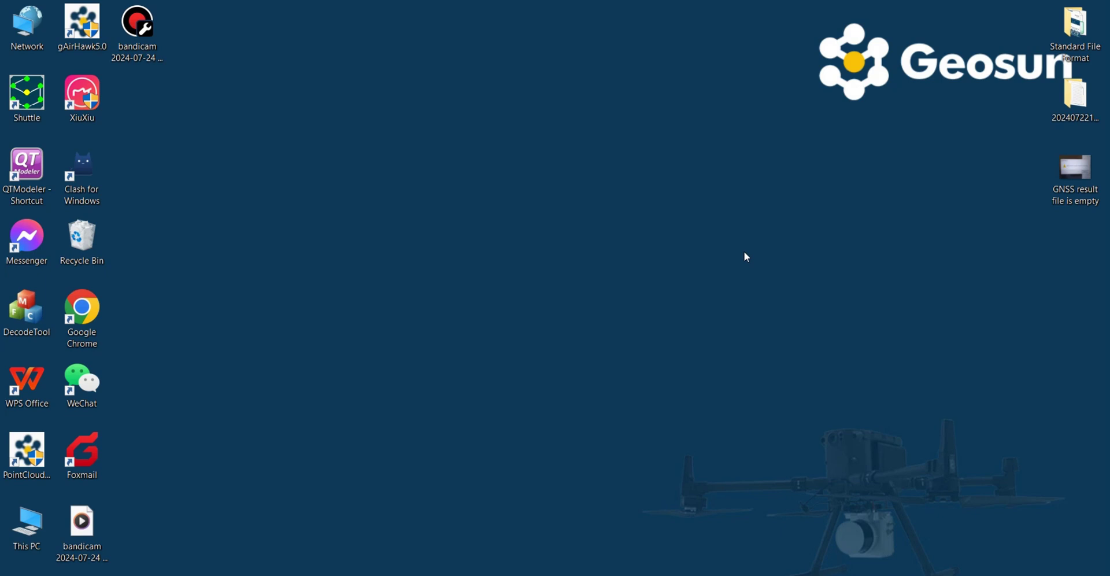
{"action": "double_click", "coordinate": [1074, 100]}
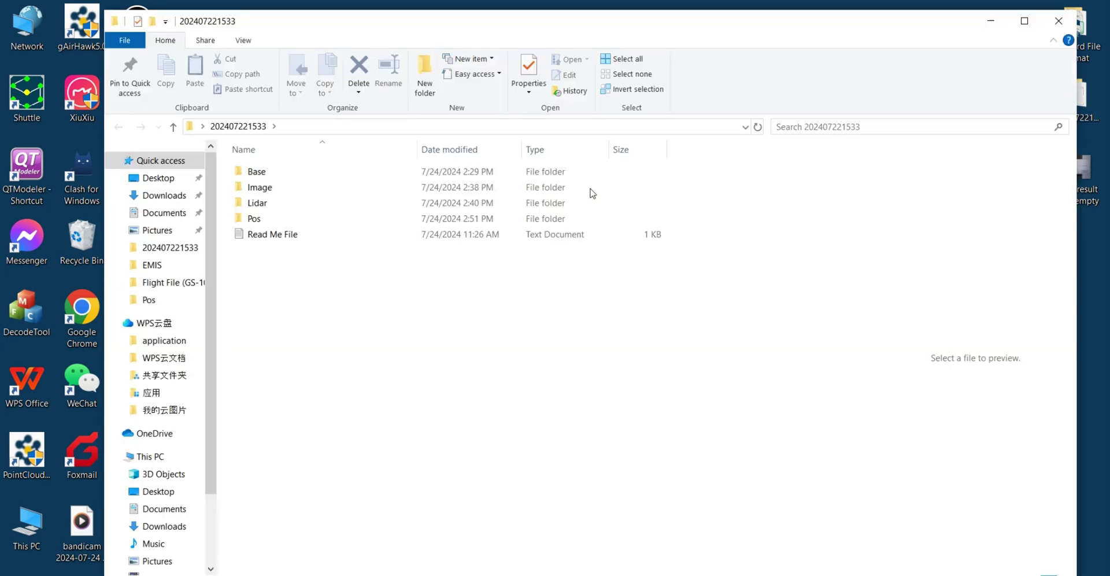
{"action": "double_click", "coordinate": [293, 172]}
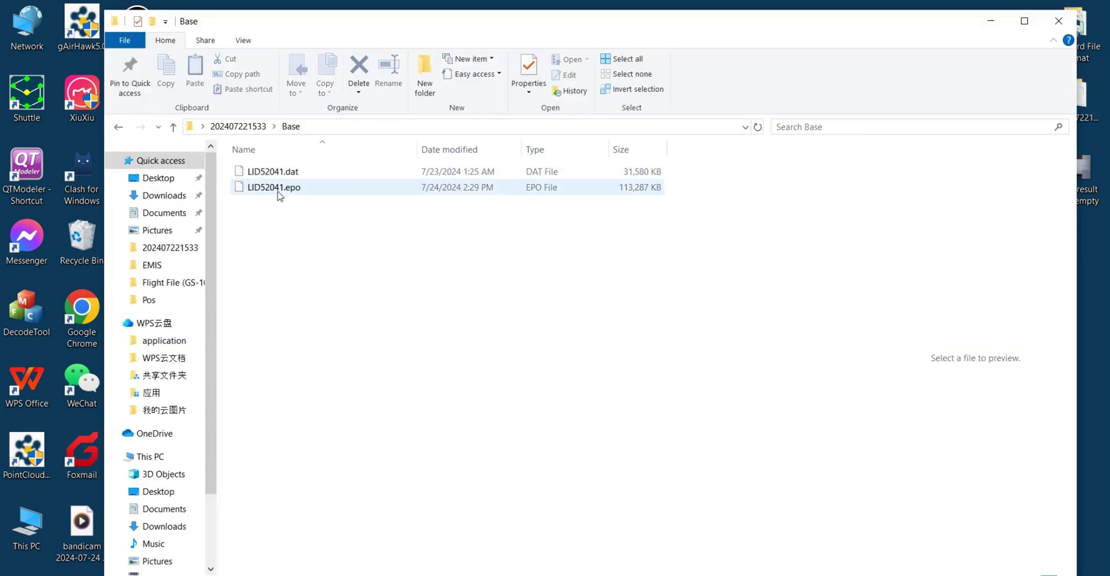
{"action": "left_click", "coordinate": [278, 188]}
{"action": "key", "text": "Delete"}
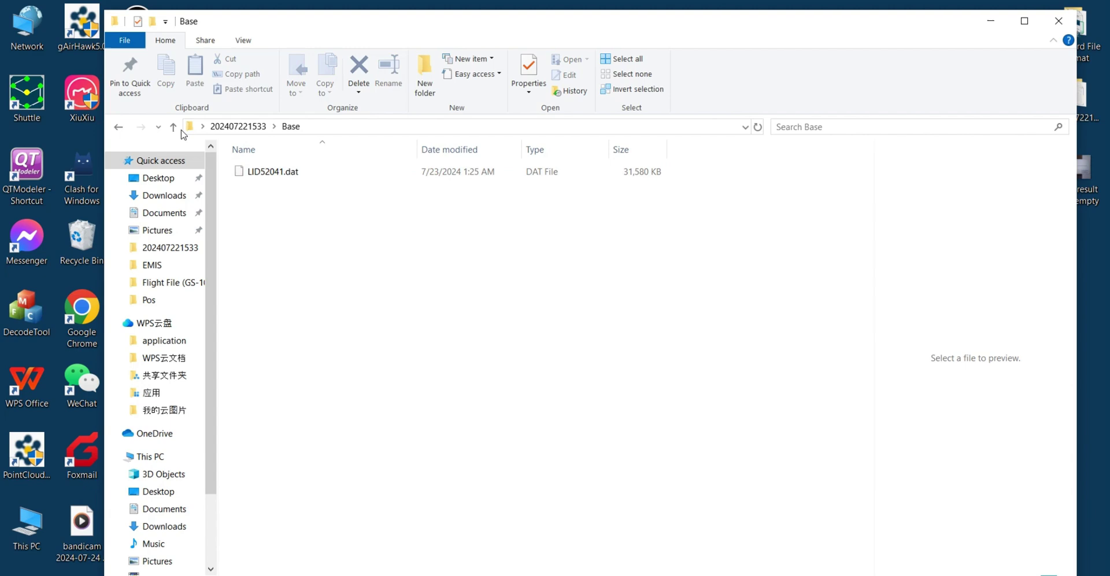
- Browse the photos in the Image subfolder and delete the TmpMapFile folder from it
{"action": "key", "text": "alt+Up"}
{"action": "double_click", "coordinate": [281, 187]}
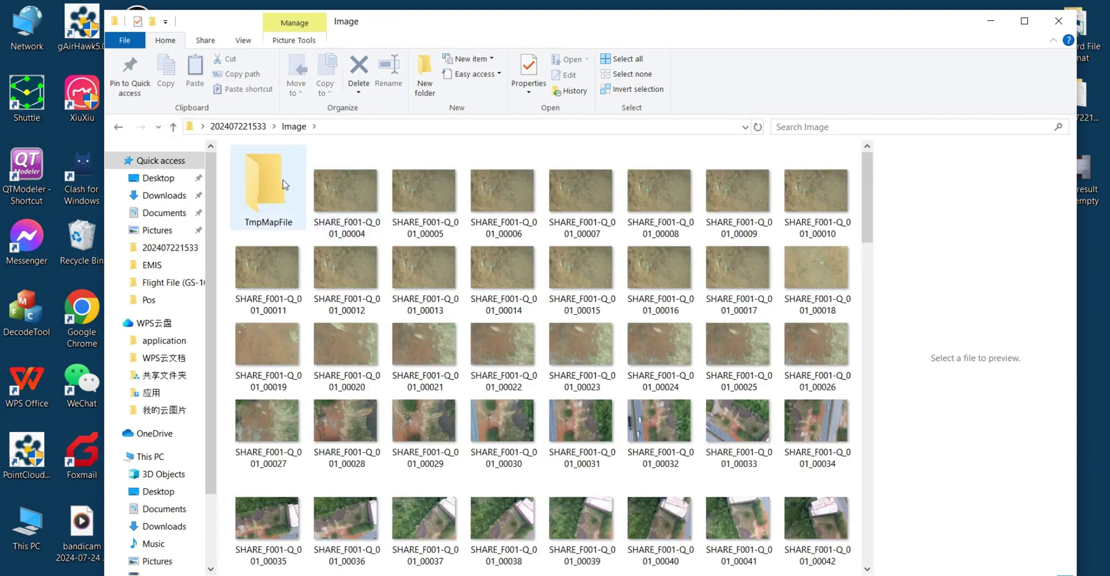
{"action": "scroll", "coordinate": [534, 356], "scroll_direction": "down", "scroll_amount": 10}
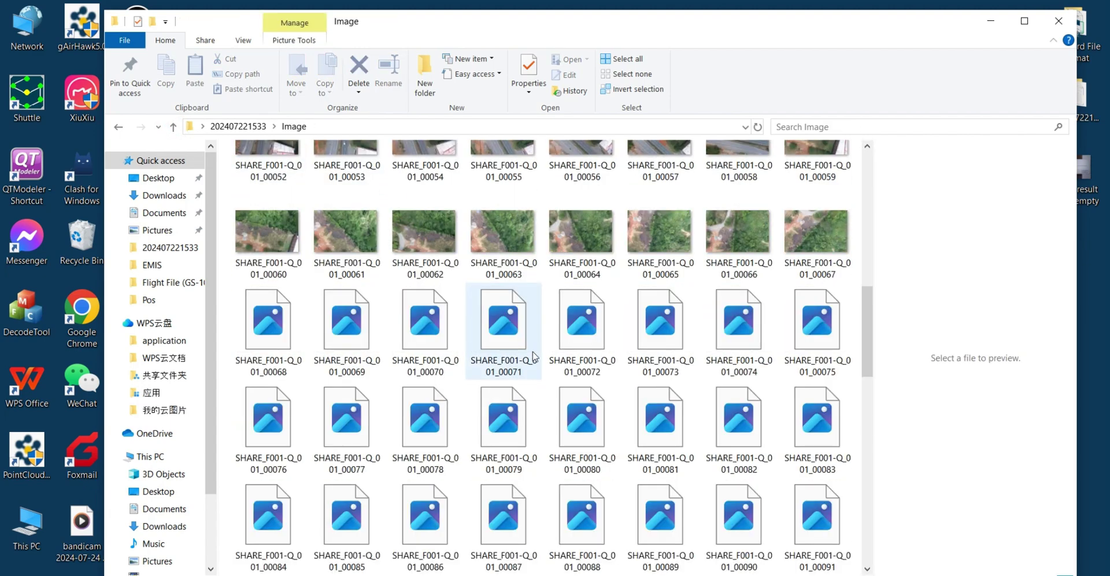
{"action": "scroll", "coordinate": [534, 355], "scroll_direction": "up", "scroll_amount": 10}
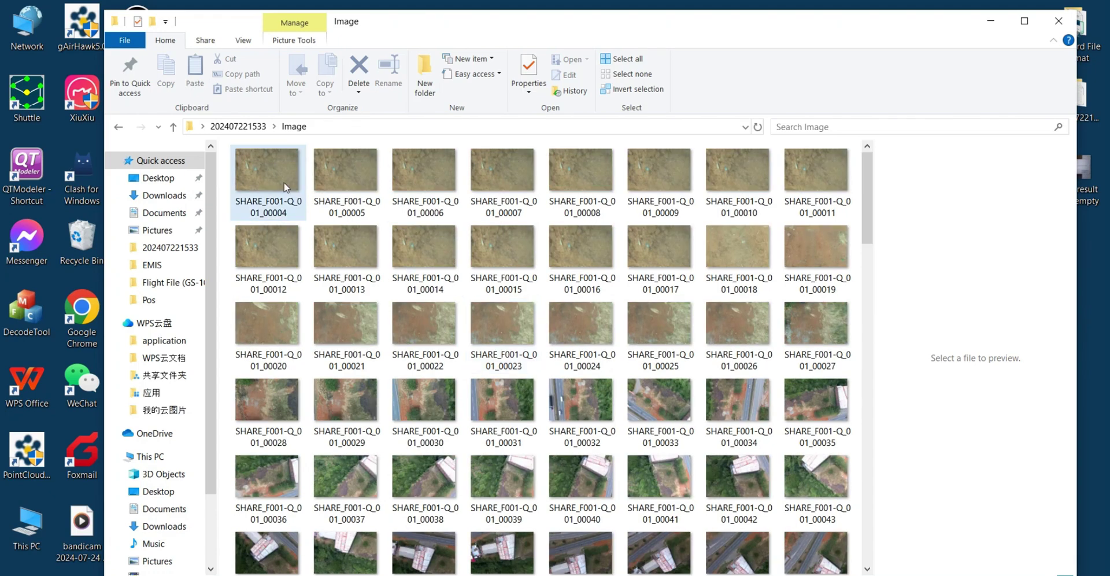
{"action": "left_click", "coordinate": [173, 126]}
{"action": "left_click", "coordinate": [258, 204]}
{"action": "double_click", "coordinate": [257, 204]}
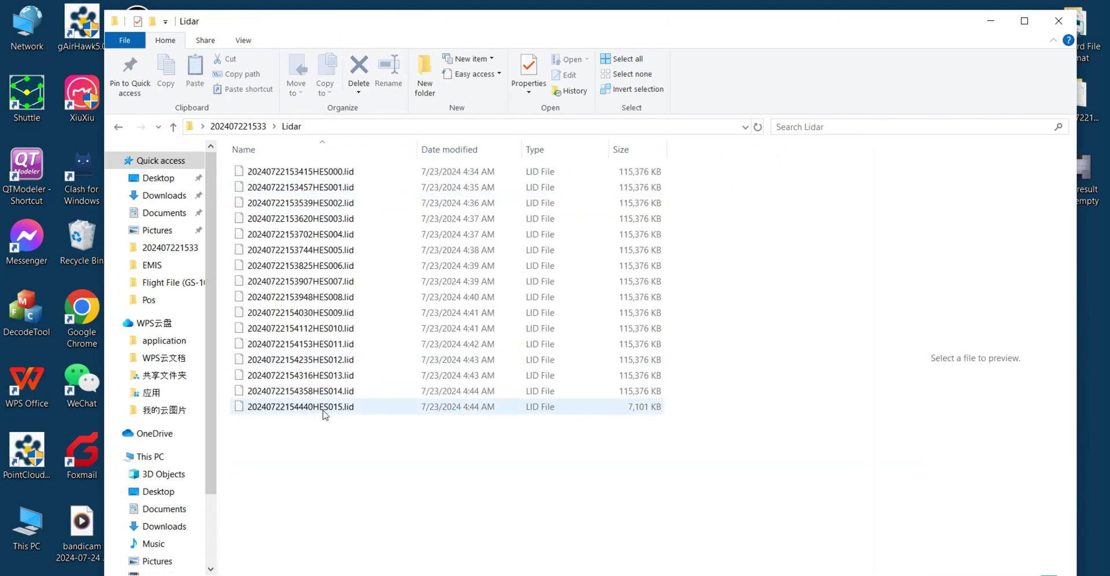
{"action": "left_click", "coordinate": [168, 126]}
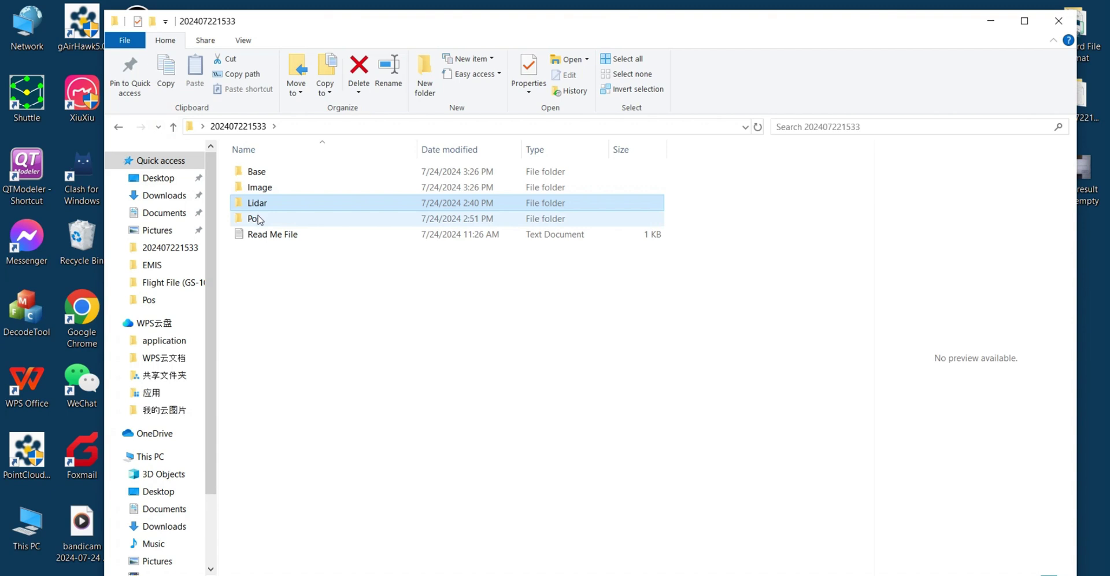
{"action": "double_click", "coordinate": [258, 217]}
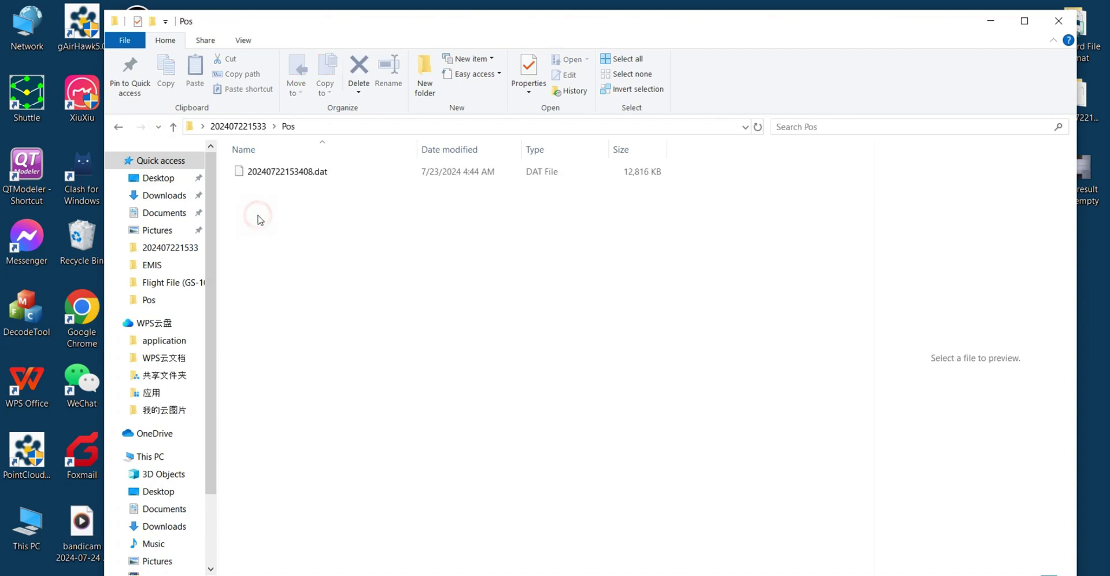
{"action": "left_click", "coordinate": [173, 126]}
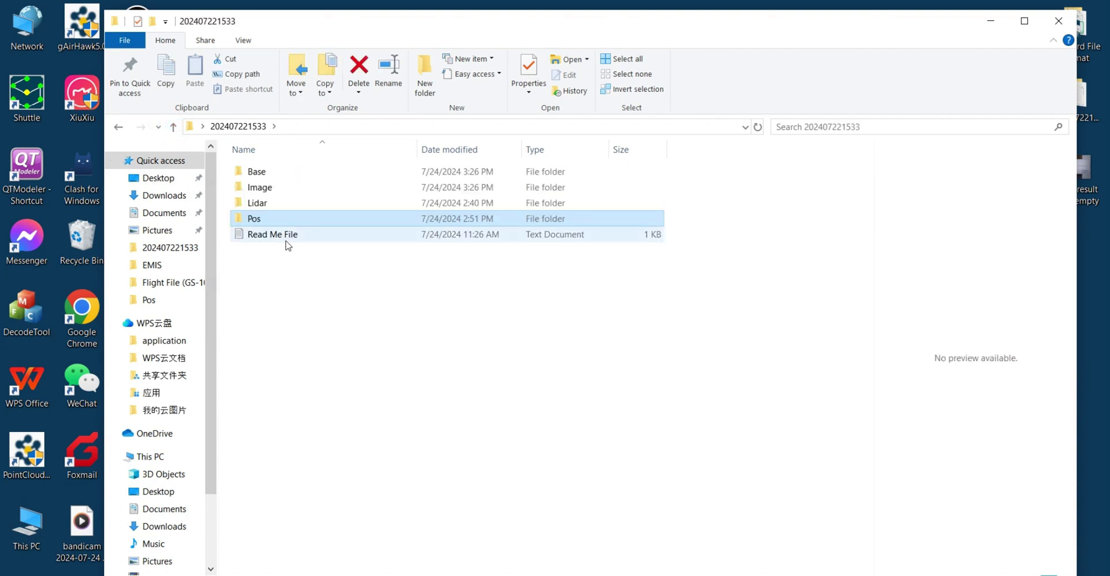
- Read the IMU axis and GNSS lever arm parameters in Read Me File, and close it and the folder
{"action": "double_click", "coordinate": [271, 237]}
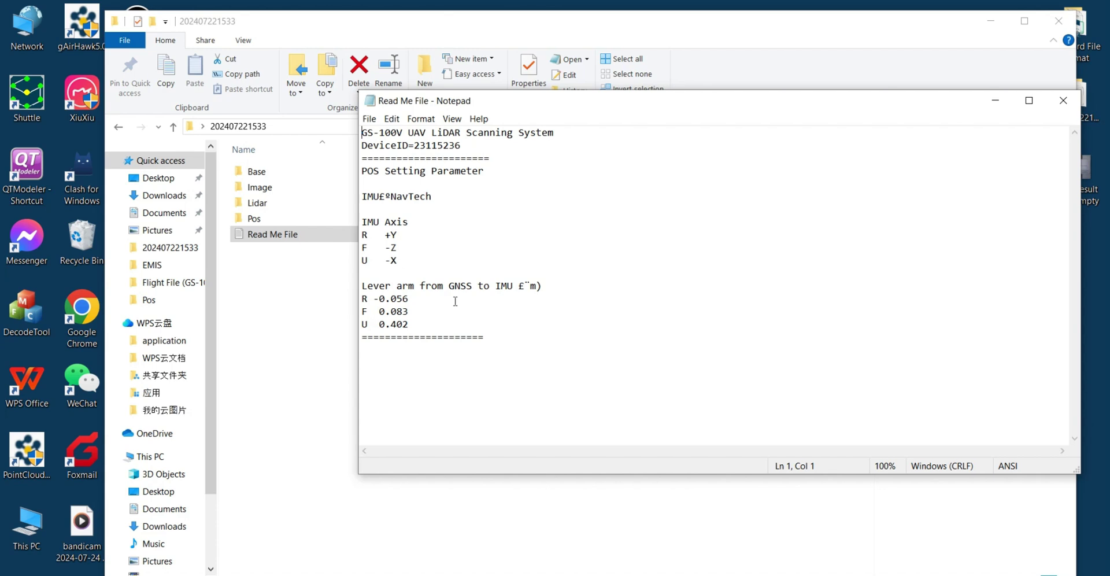
{"action": "left_click", "coordinate": [1062, 100]}
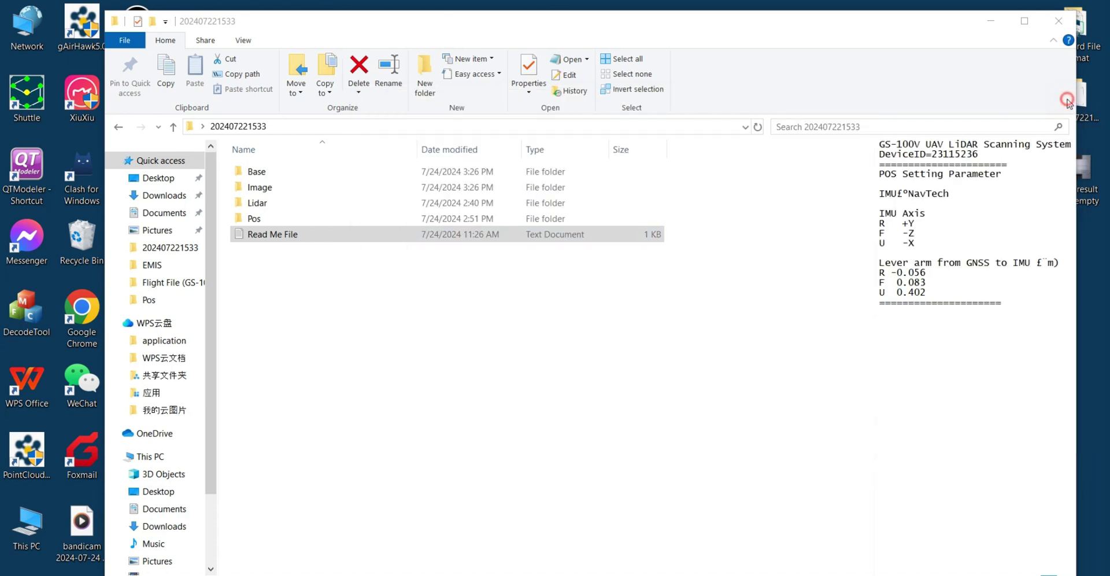
{"action": "left_click", "coordinate": [773, 284]}
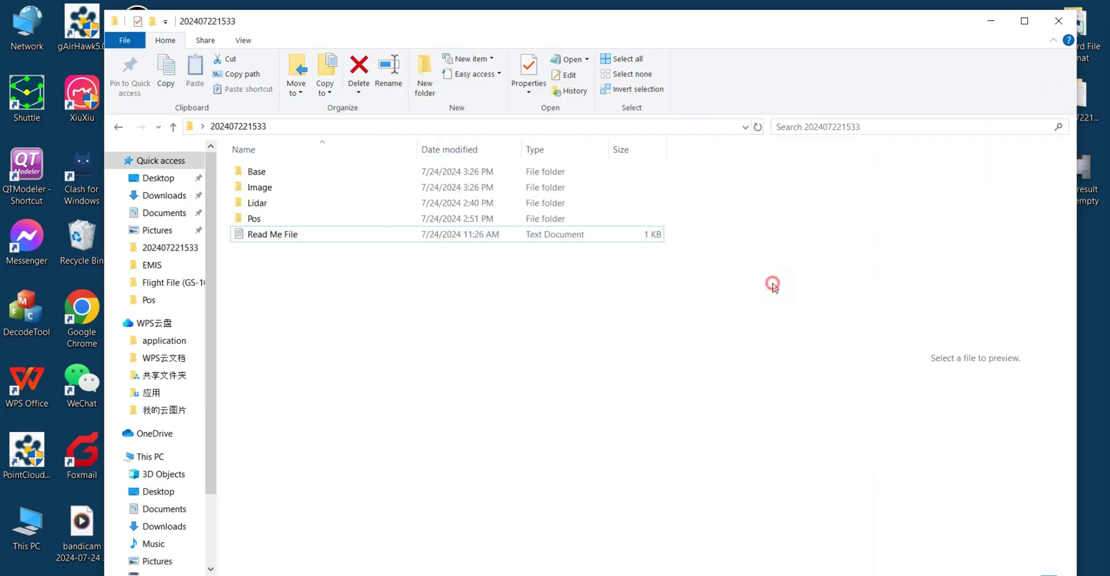
{"action": "left_click", "coordinate": [1048, 29]}
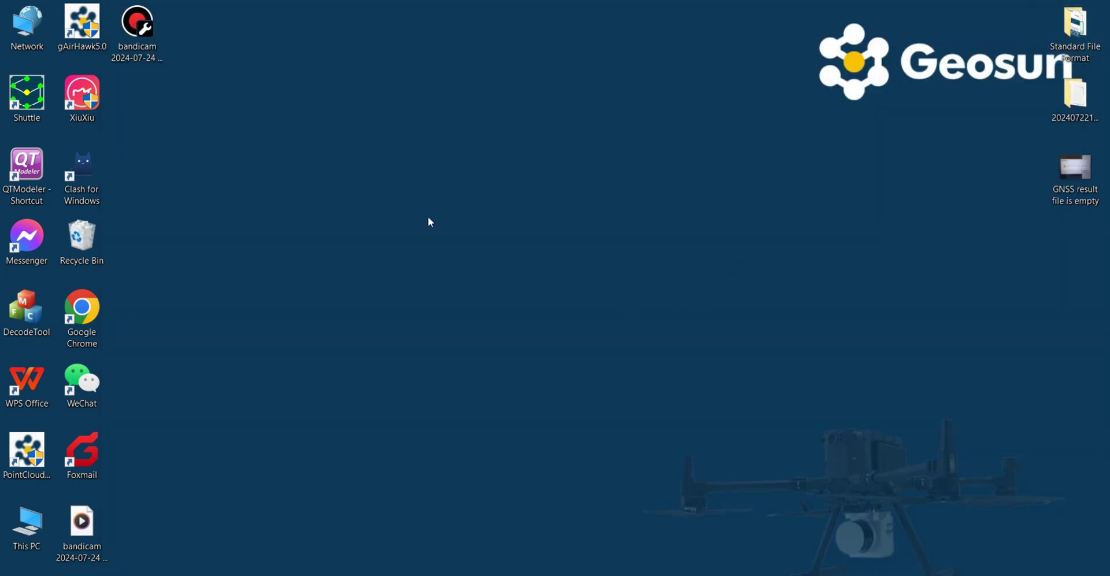
{"action": "double_click", "coordinate": [83, 28]}
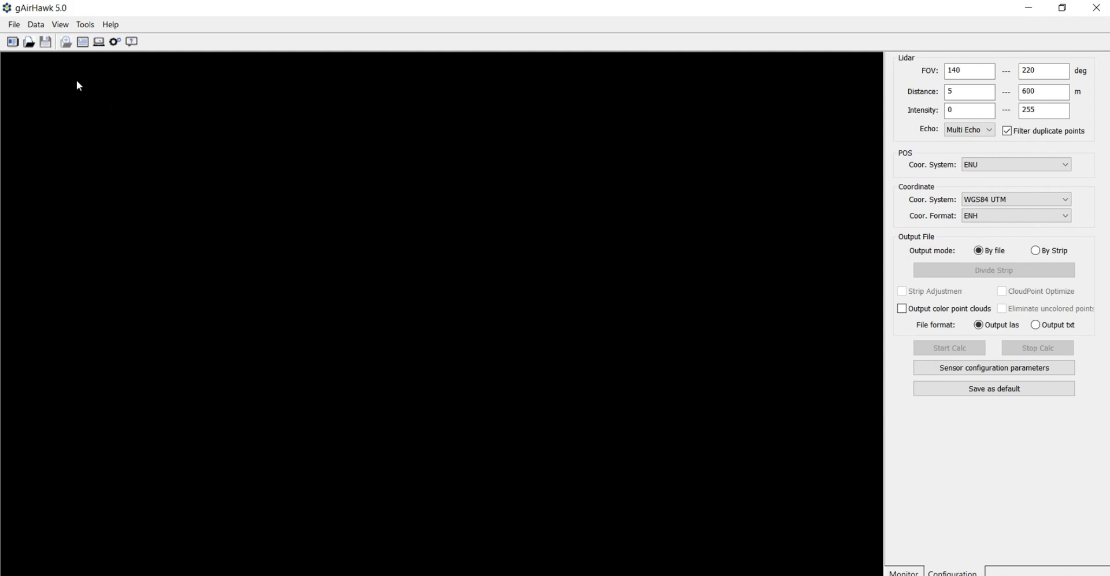
{"action": "left_click", "coordinate": [14, 25]}
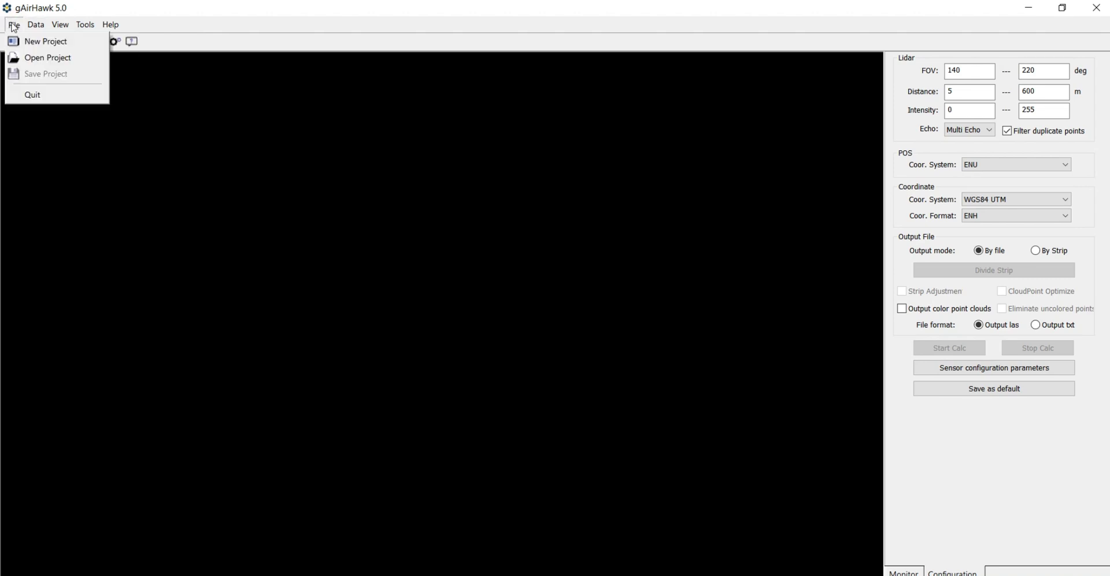
{"action": "left_click", "coordinate": [40, 41]}
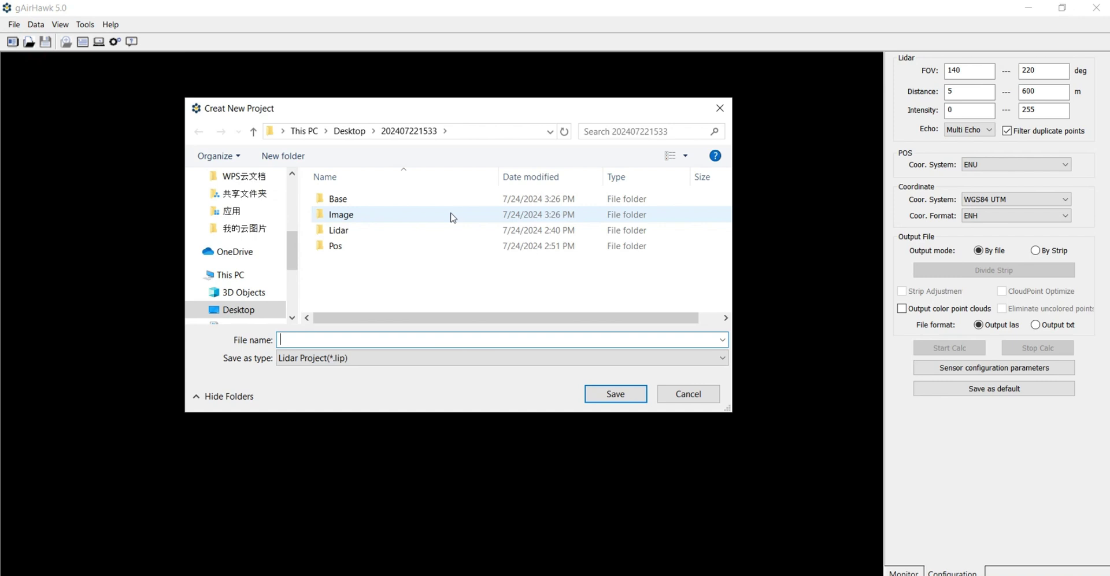
{"action": "left_click_drag", "start_coordinate": [466, 115], "coordinate": [567, 117]}
{"action": "left_click_drag", "start_coordinate": [394, 267], "coordinate": [423, 319]}
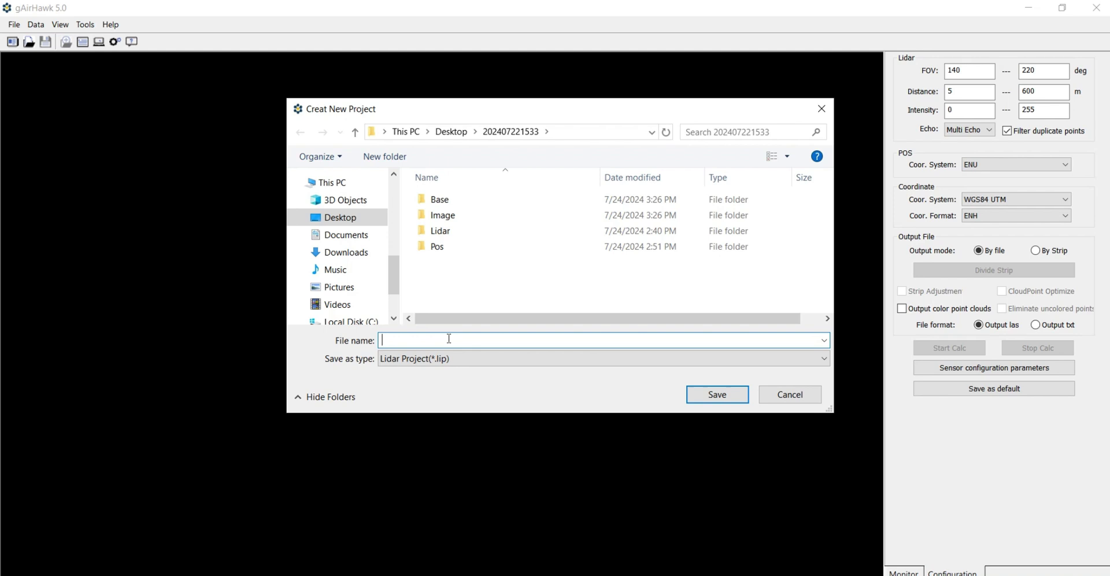
{"action": "type", "text": "TEST-LIDAR"}
{"action": "left_click", "coordinate": [704, 396]}
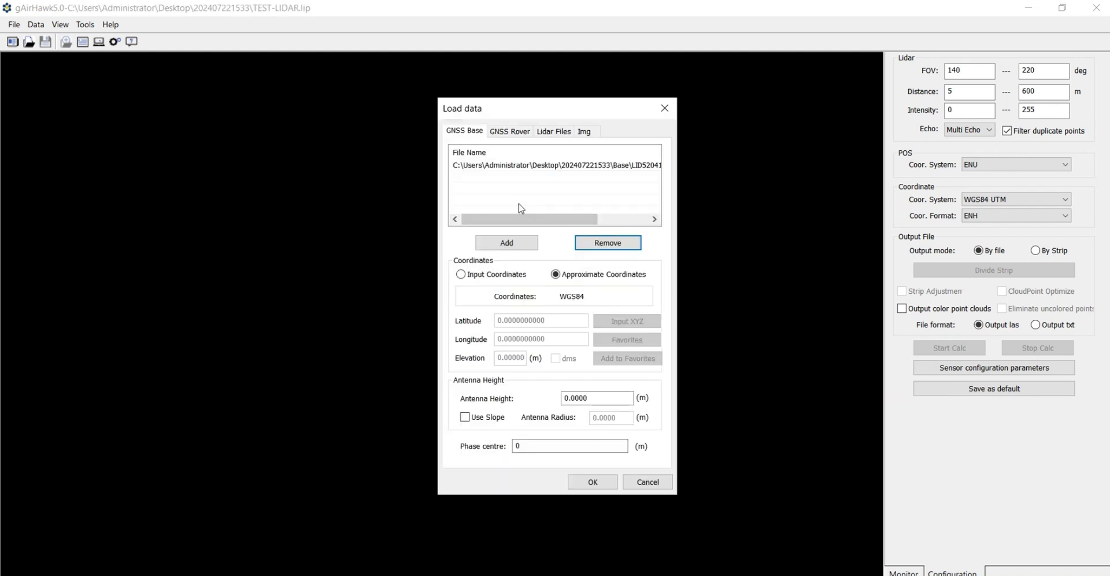
- Check the loaded GNSS rover, lidar and image data of the project and accept them
{"action": "left_click", "coordinate": [506, 133]}
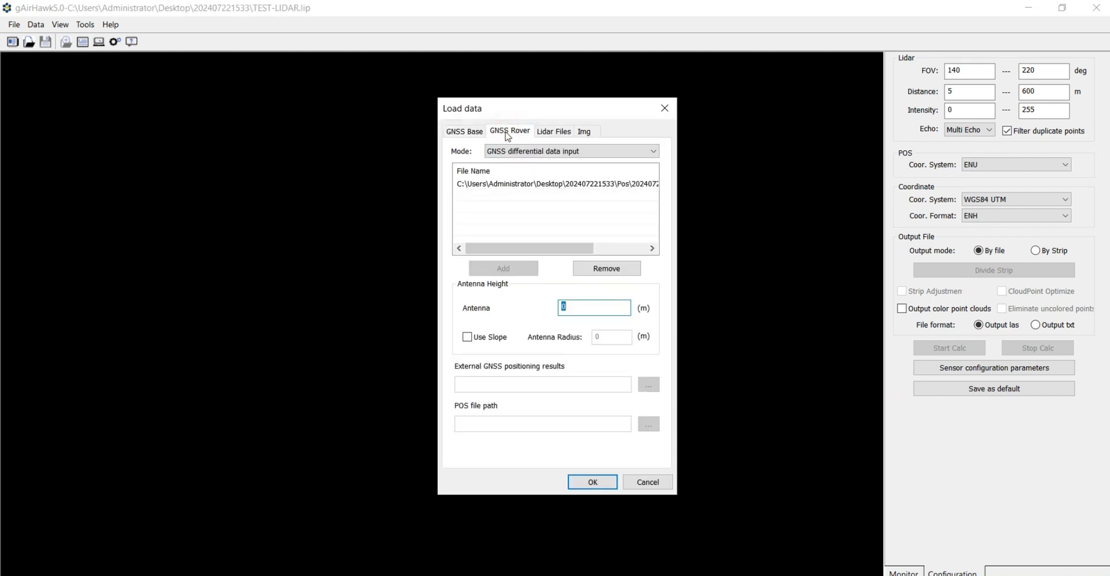
{"action": "left_click", "coordinate": [548, 133]}
{"action": "left_click", "coordinate": [580, 133]}
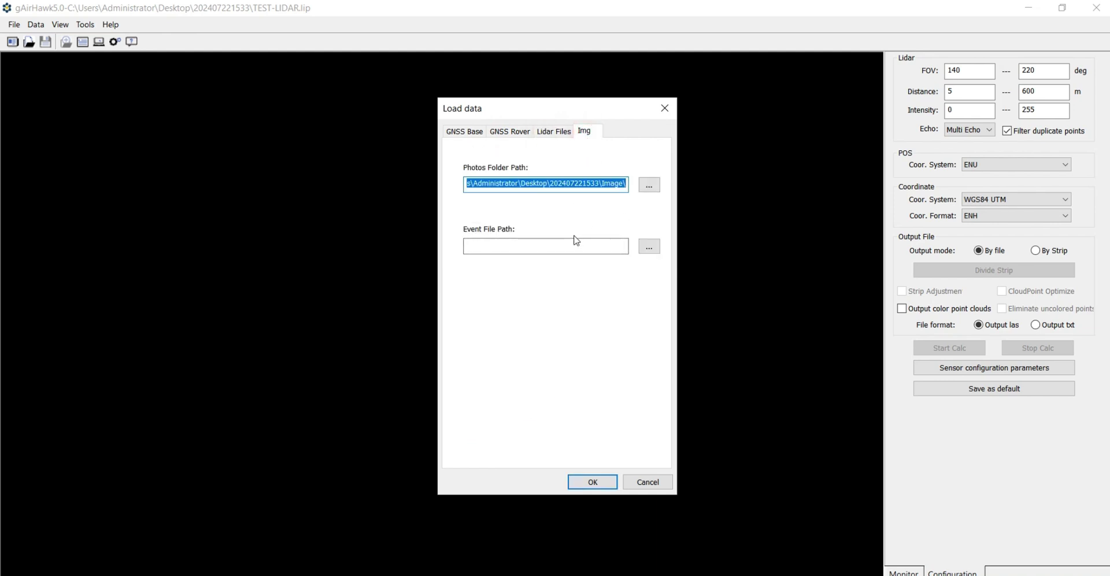
{"action": "left_click", "coordinate": [592, 482]}
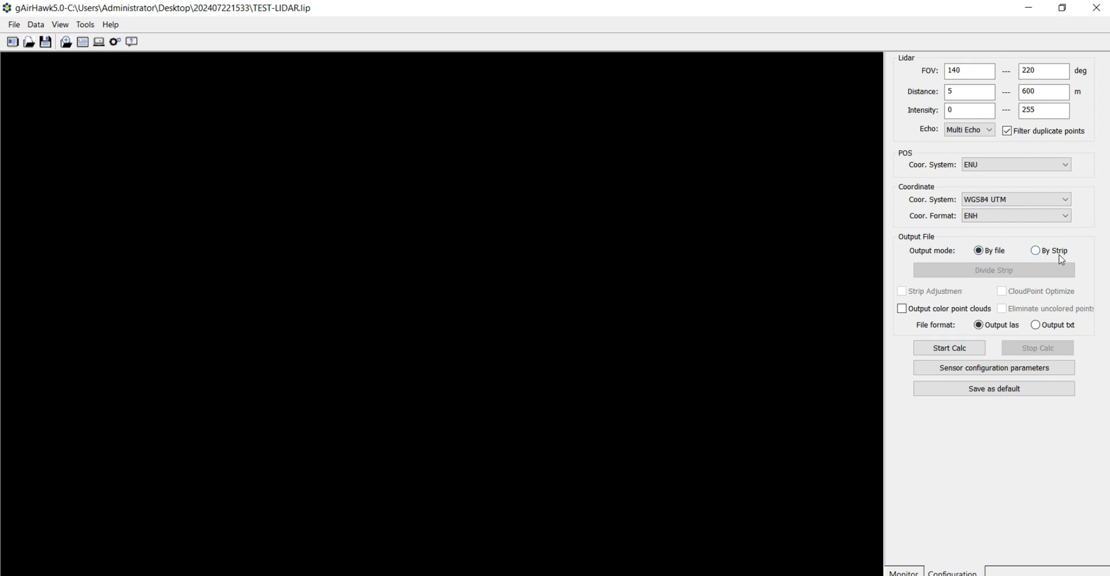
- Try to process the project with the output mode set to By Strip, and close gAirHawk
{"action": "left_click", "coordinate": [1035, 251]}
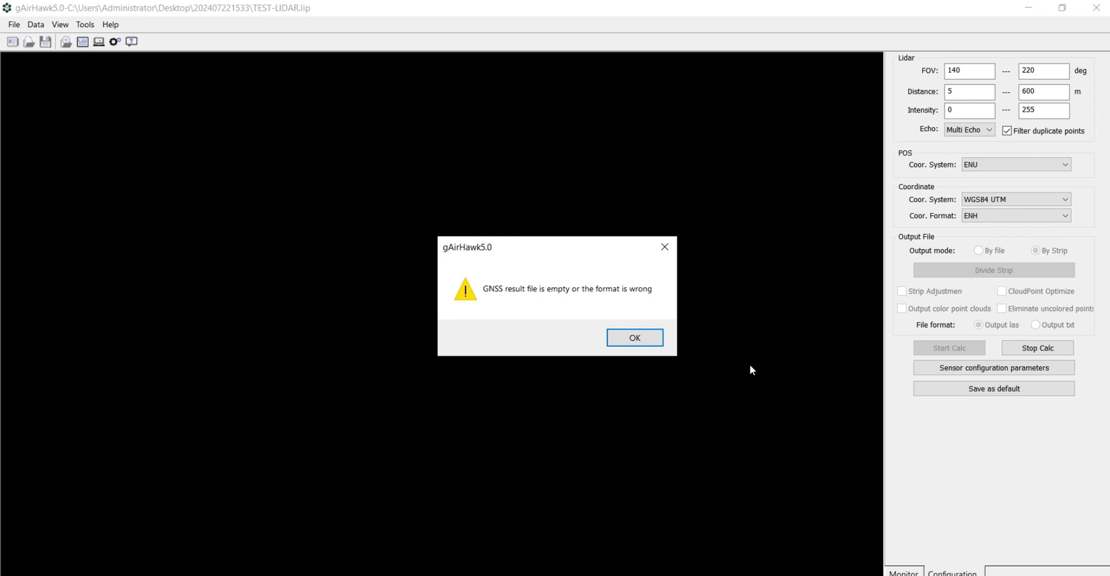
{"action": "left_click", "coordinate": [634, 343]}
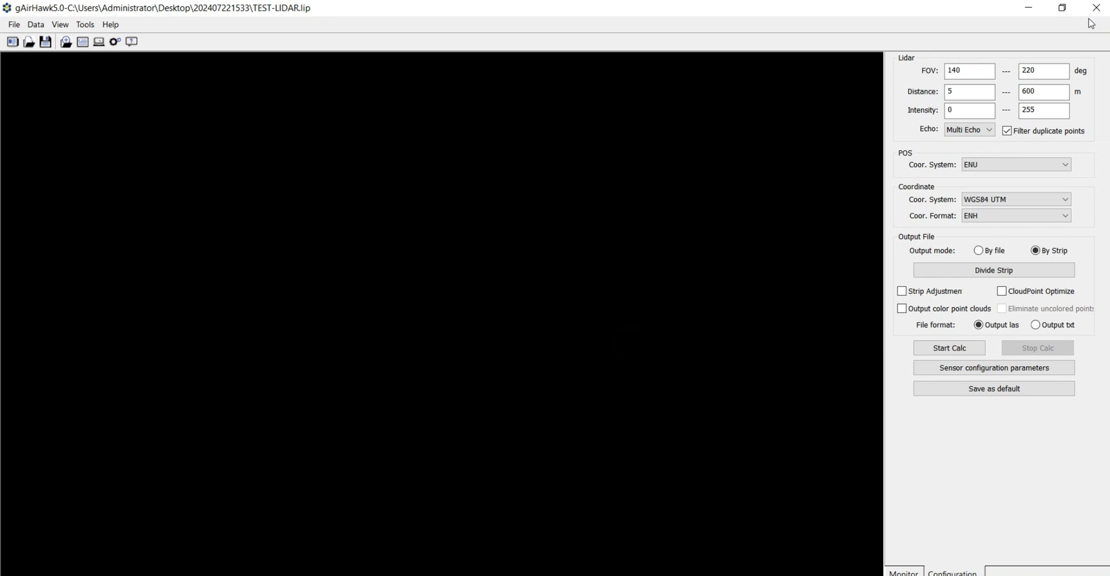
{"action": "left_click", "coordinate": [1096, 7]}
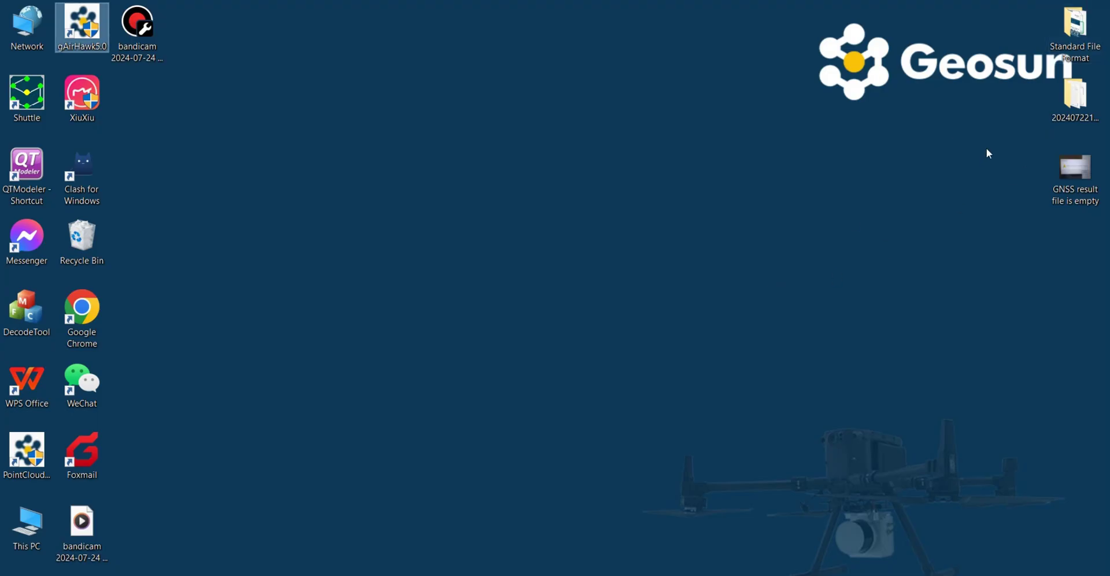
{"action": "double_click", "coordinate": [1076, 108]}
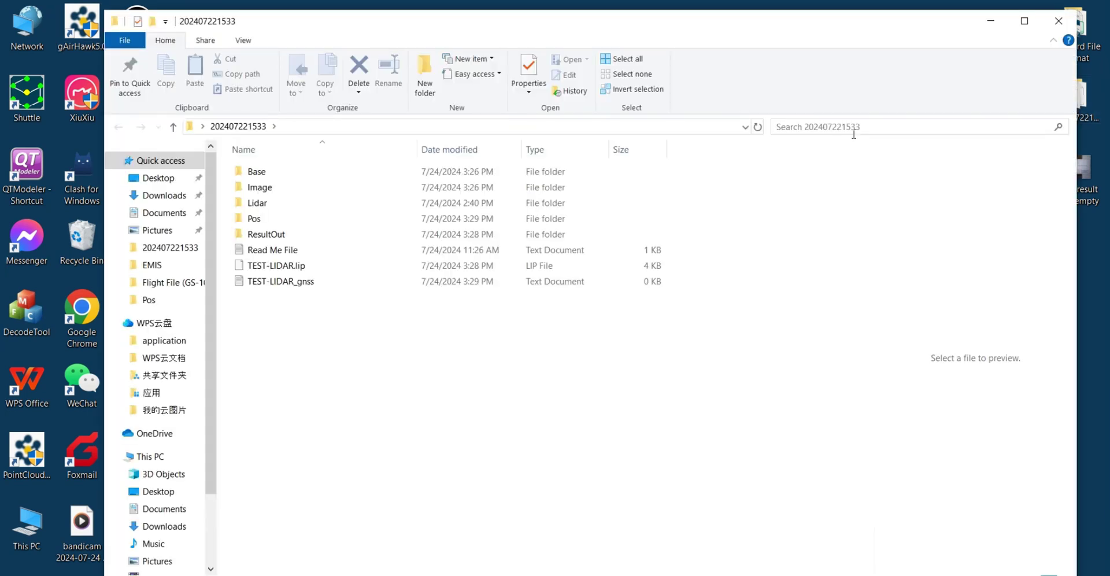
{"action": "left_click_drag", "start_coordinate": [348, 333], "coordinate": [266, 267]}
{"action": "key", "text": "Delete"}
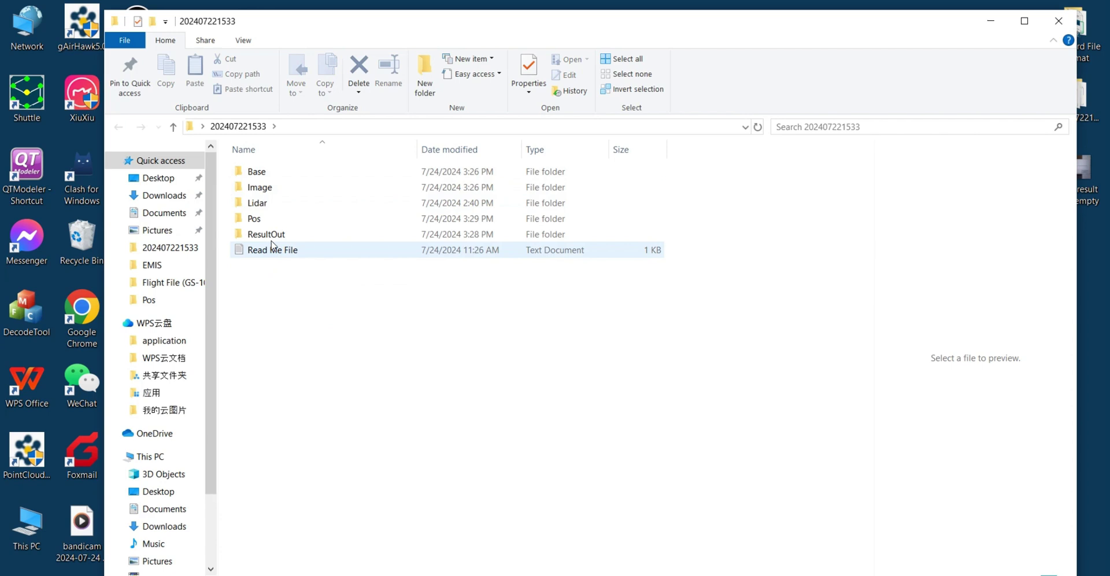
{"action": "left_click", "coordinate": [274, 234]}
{"action": "key", "text": "Delete"}
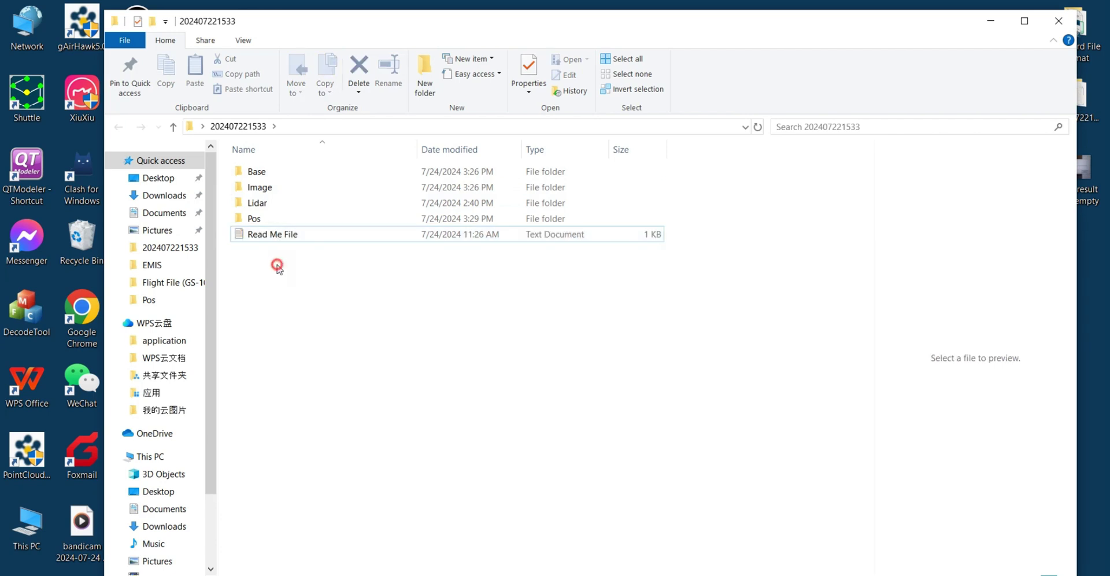
- Delete every file in the Pos subfolder except 20240722153408.dat
{"action": "double_click", "coordinate": [252, 218]}
{"action": "left_click_drag", "start_coordinate": [349, 333], "coordinate": [258, 186]}
{"action": "key", "text": "Delete"}
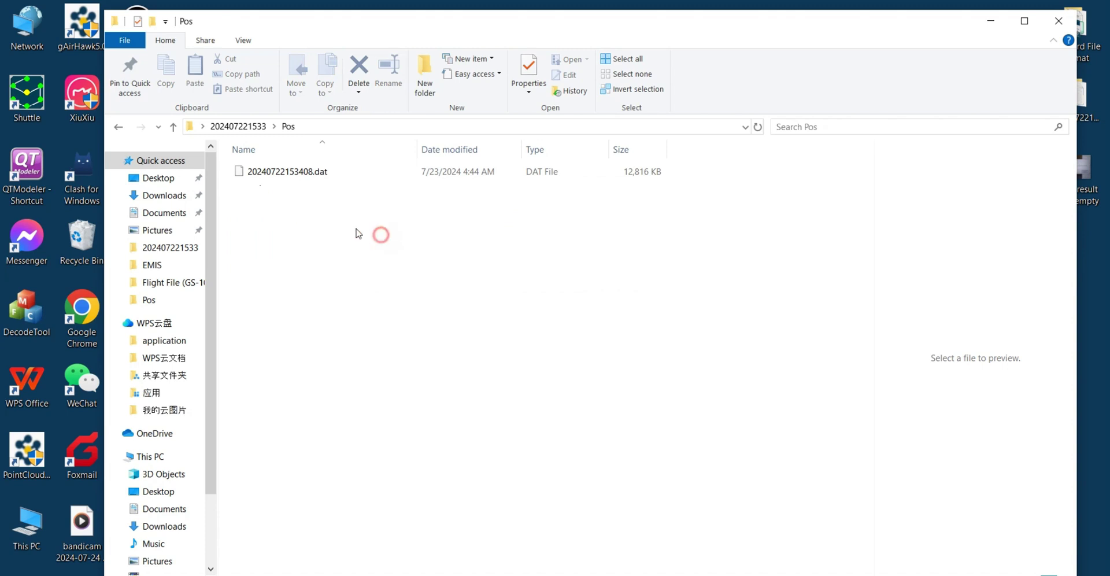
- Check the Lidar, Image and Base subfolders for leftover generated files and close the folder
{"action": "left_click", "coordinate": [173, 126]}
{"action": "left_click", "coordinate": [263, 202]}
{"action": "double_click", "coordinate": [263, 202]}
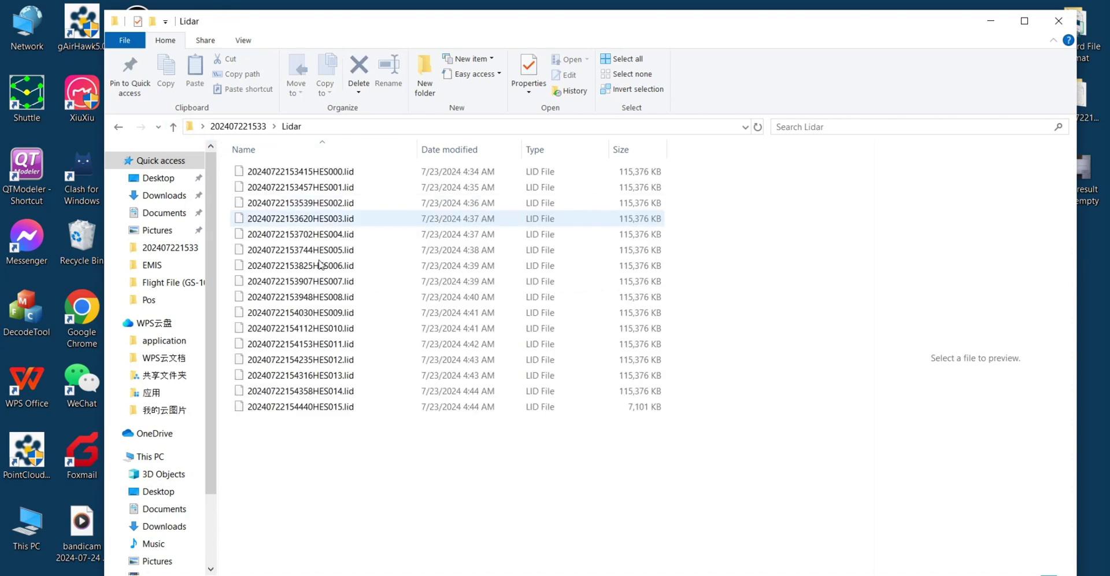
{"action": "left_click", "coordinate": [174, 126]}
{"action": "double_click", "coordinate": [262, 188]}
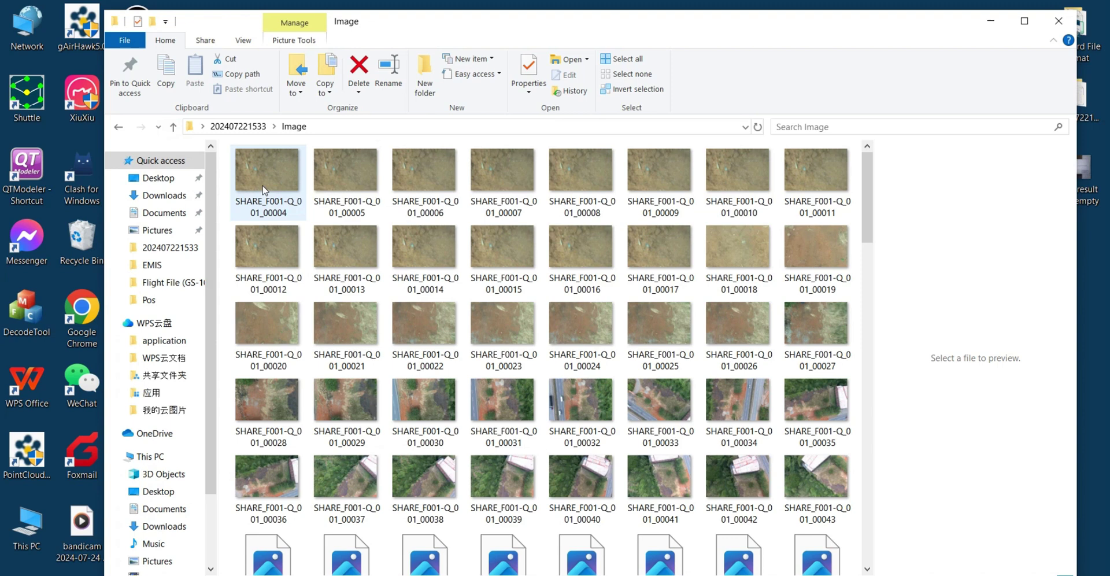
{"action": "left_click", "coordinate": [174, 126]}
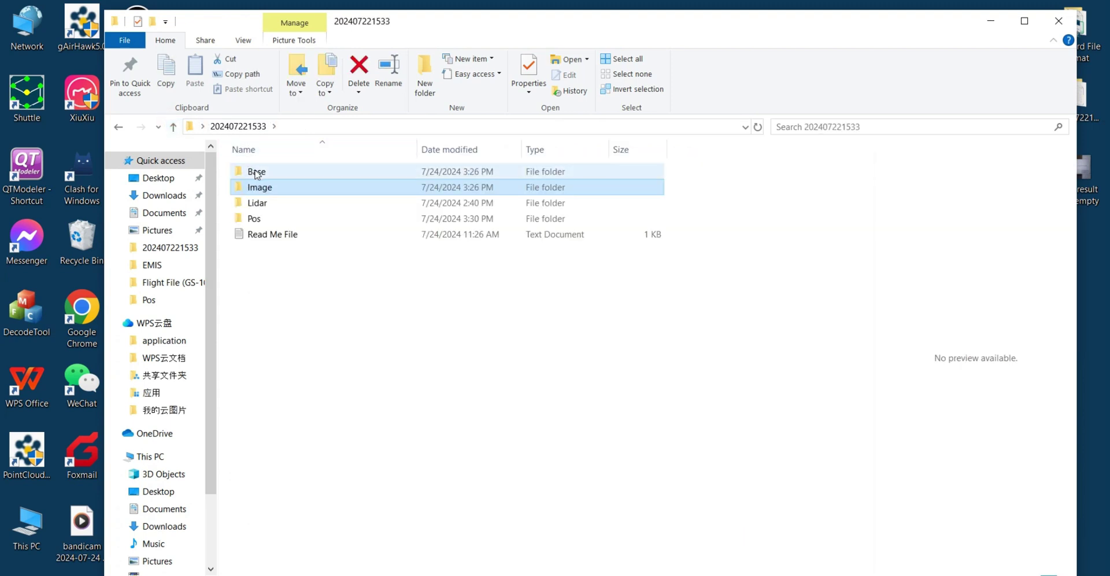
{"action": "double_click", "coordinate": [250, 170]}
{"action": "left_click", "coordinate": [1067, 25]}
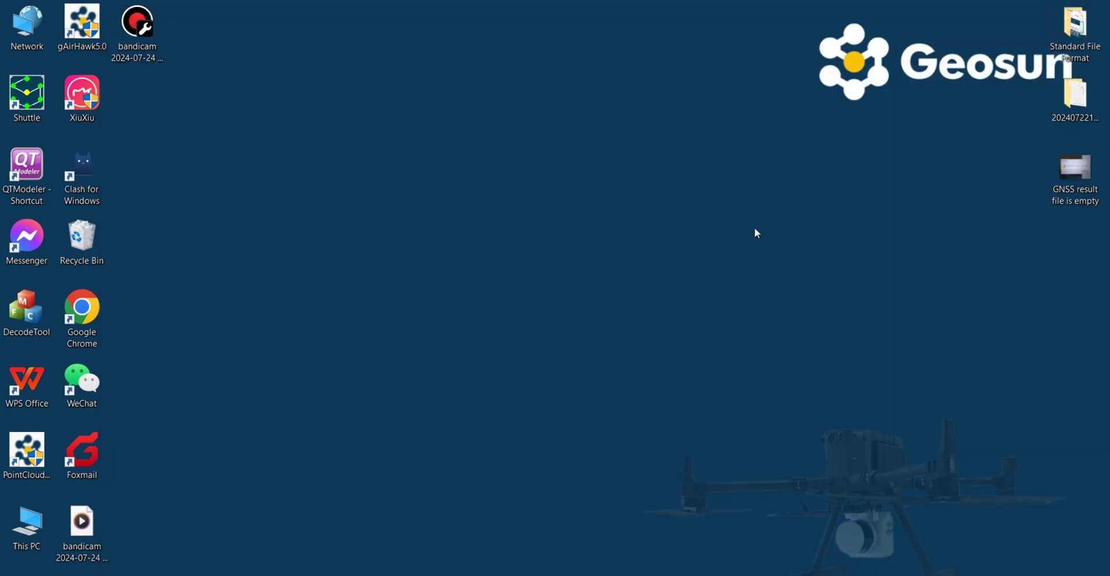
- Launch gAirHawk 5.0 and start its Shuttle tool
{"action": "double_click", "coordinate": [93, 35]}
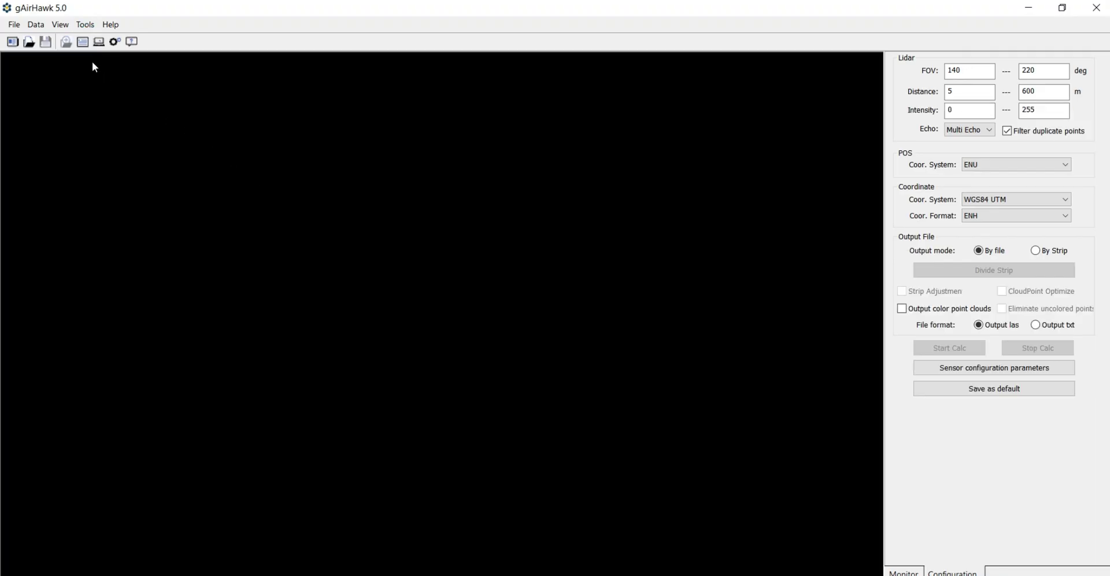
{"action": "left_click", "coordinate": [85, 24]}
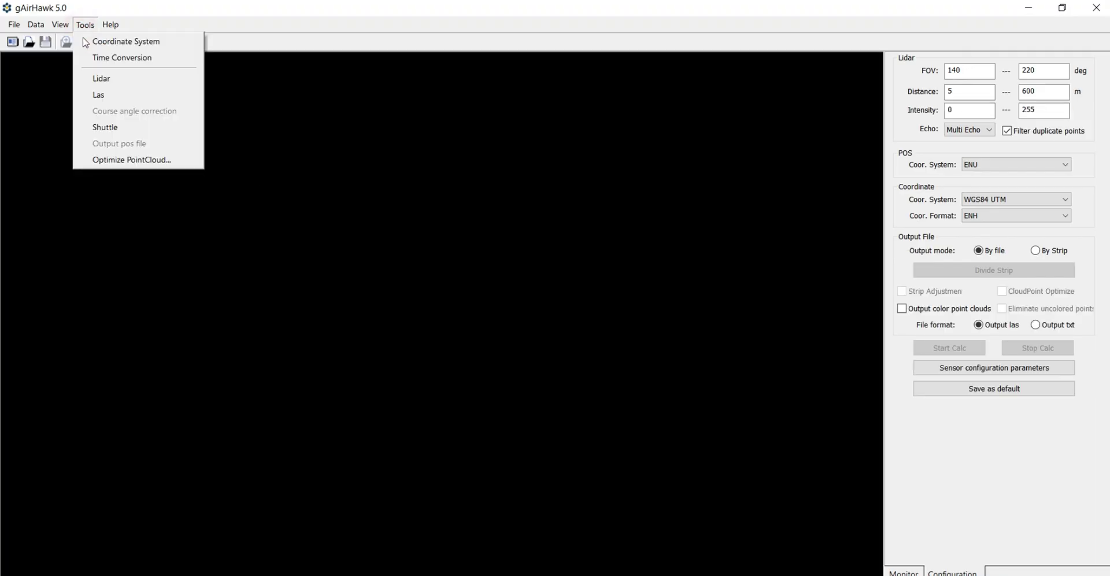
{"action": "left_click", "coordinate": [105, 128]}
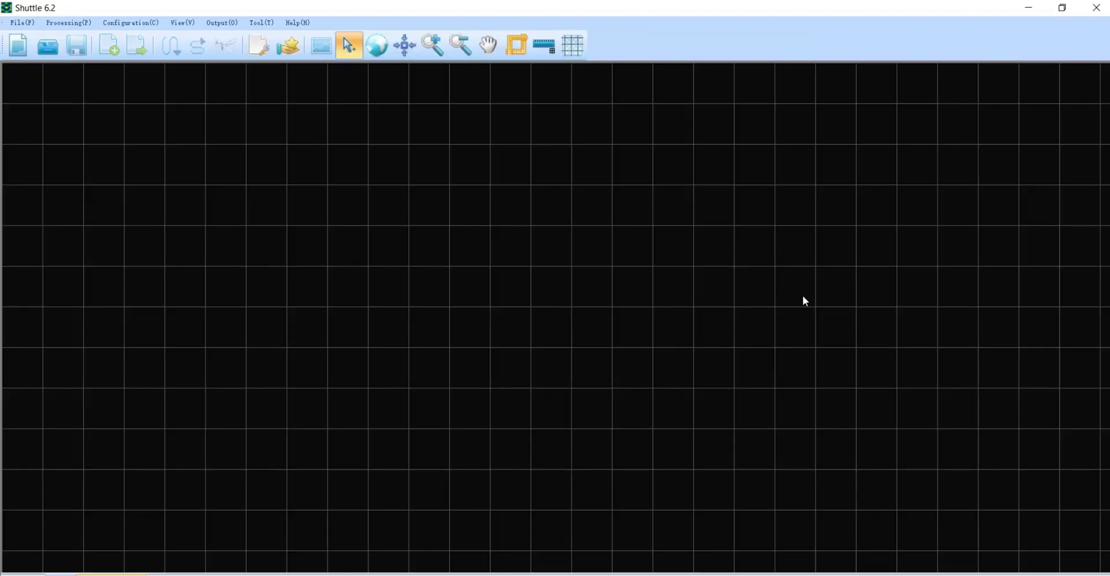
{"action": "left_click", "coordinate": [21, 23]}
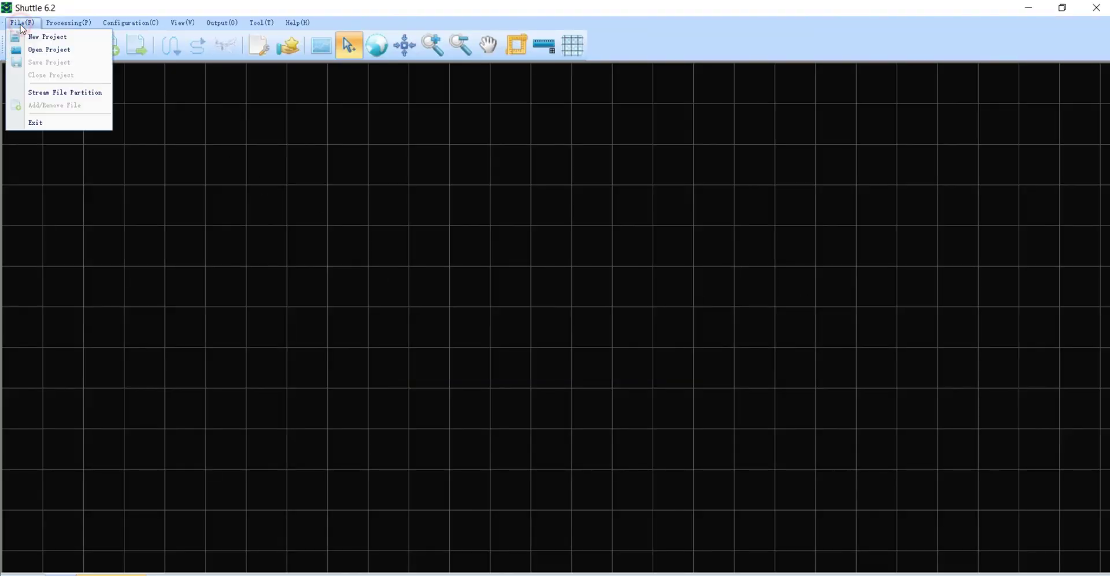
{"action": "left_click", "coordinate": [44, 94]}
{"action": "left_click", "coordinate": [670, 299]}
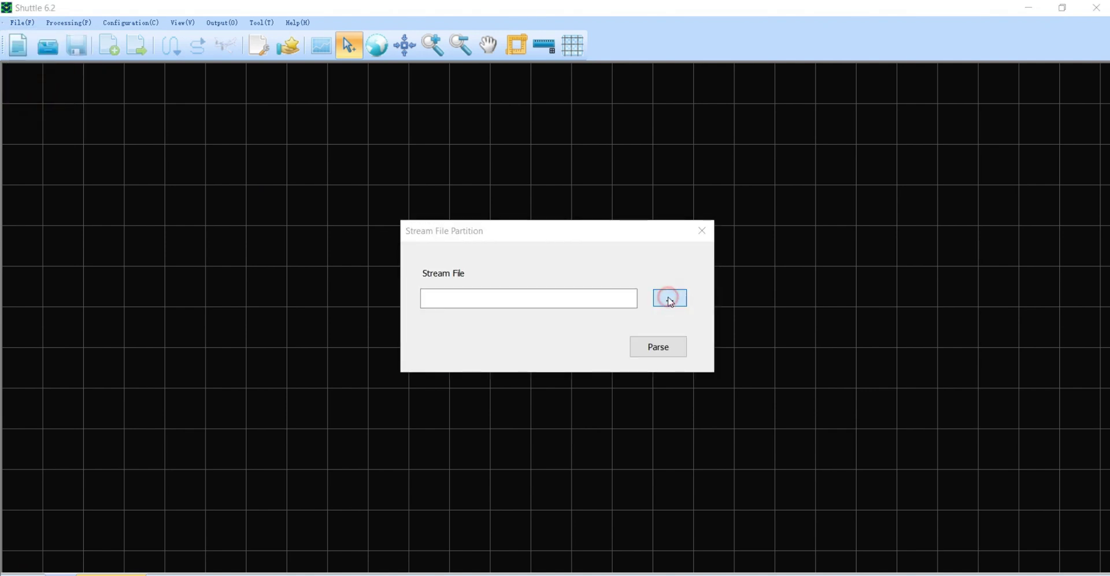
{"action": "left_click", "coordinate": [631, 238]}
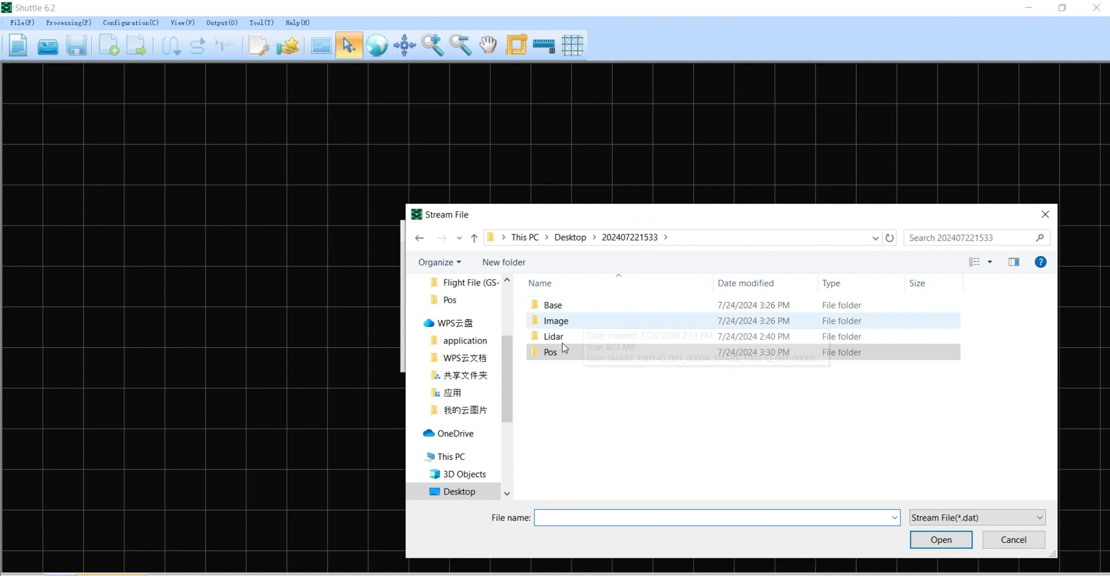
{"action": "double_click", "coordinate": [556, 351]}
{"action": "left_click", "coordinate": [574, 304]}
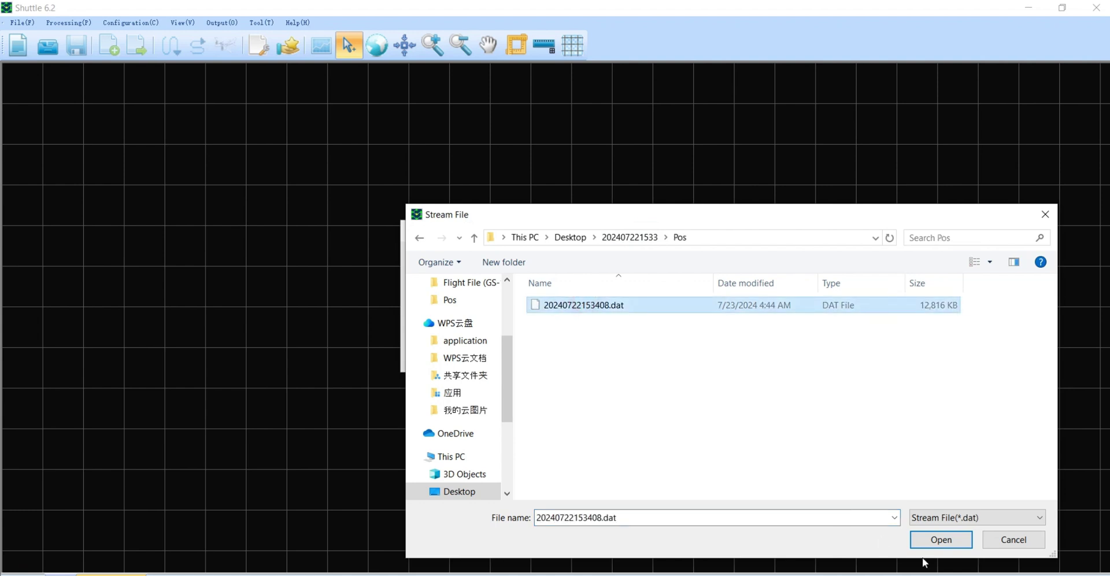
{"action": "left_click", "coordinate": [941, 539]}
{"action": "left_click", "coordinate": [651, 350]}
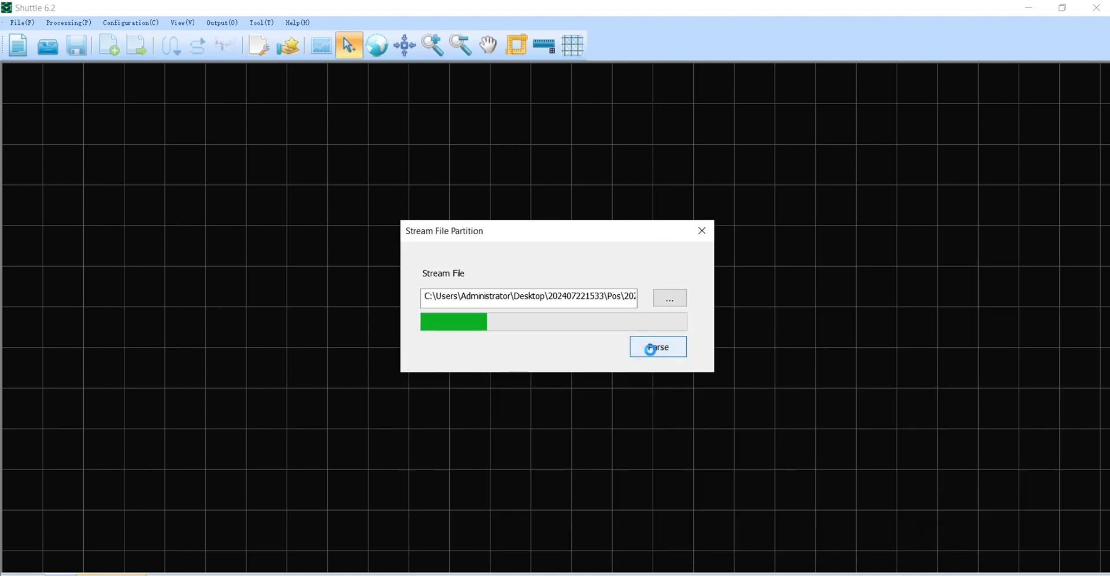
{"action": "left_click", "coordinate": [599, 357]}
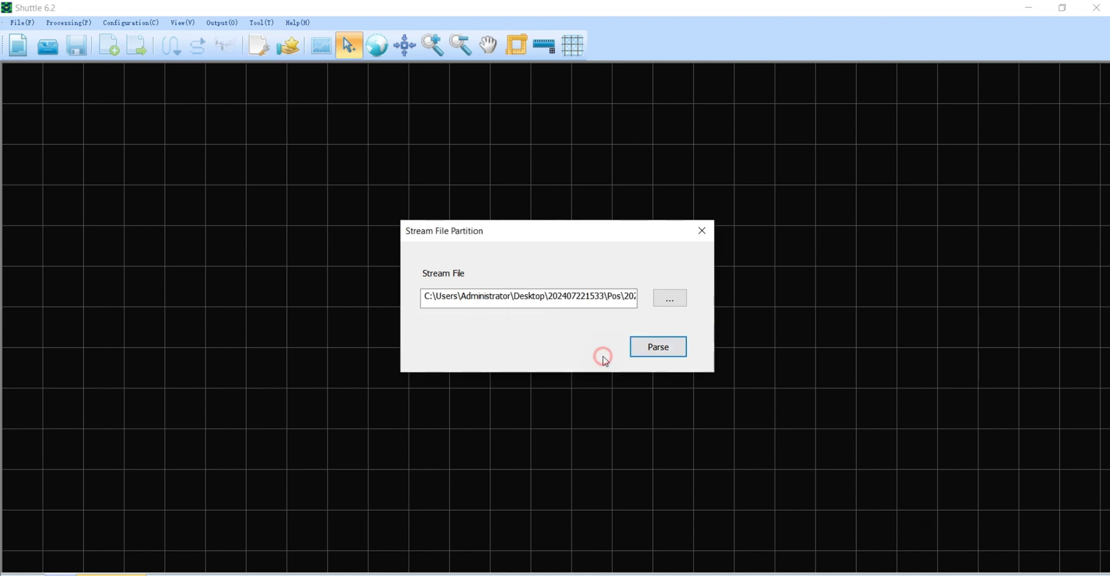
{"action": "left_click", "coordinate": [701, 230]}
{"action": "left_click", "coordinate": [1027, 8]}
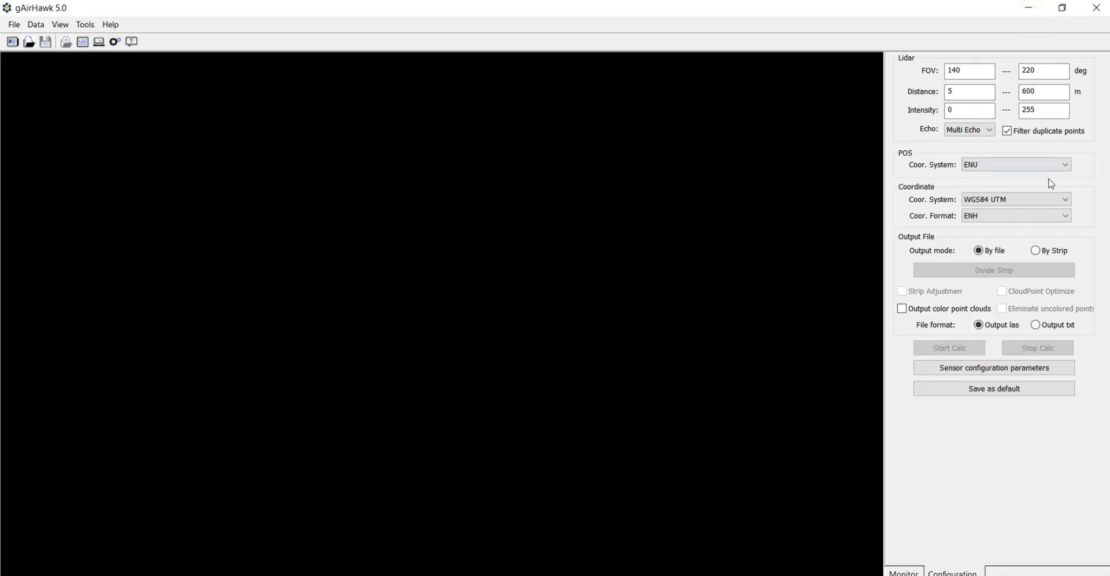
{"action": "left_click", "coordinate": [1027, 8]}
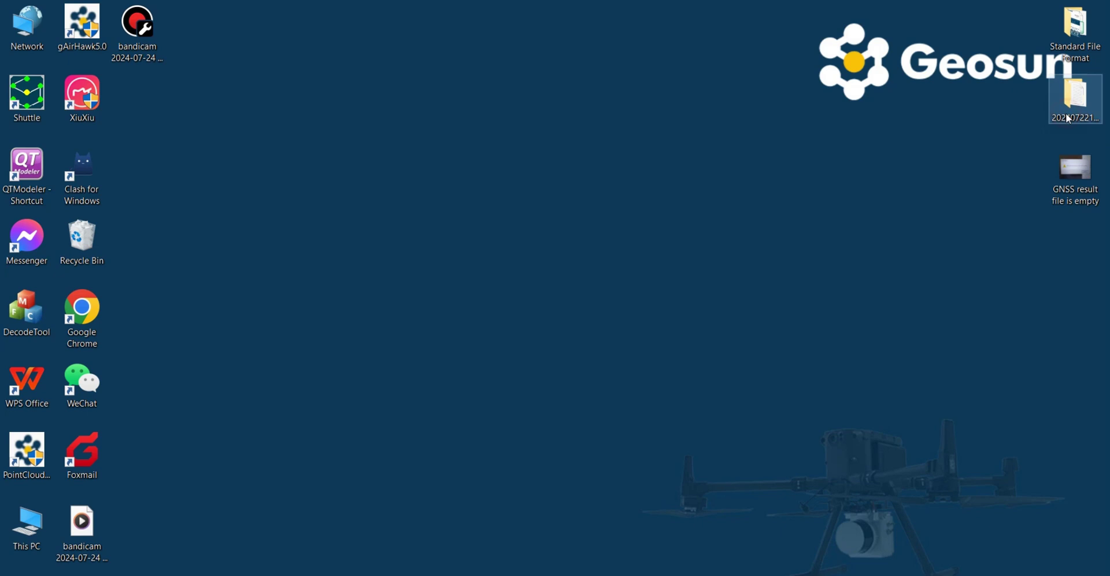
{"action": "double_click", "coordinate": [1073, 95]}
{"action": "double_click", "coordinate": [267, 218]}
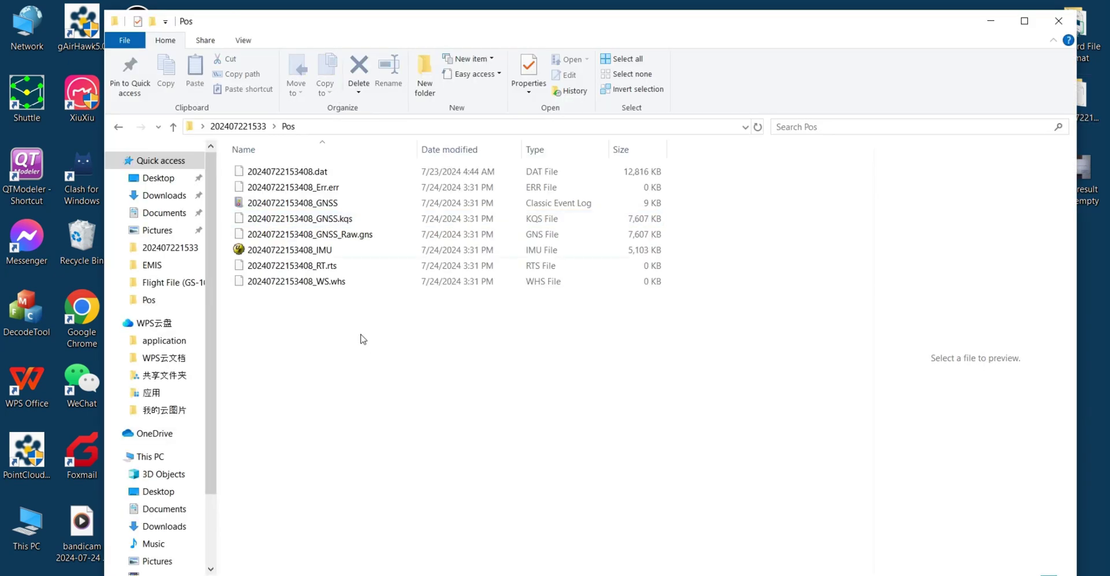
{"action": "left_click", "coordinate": [306, 191]}
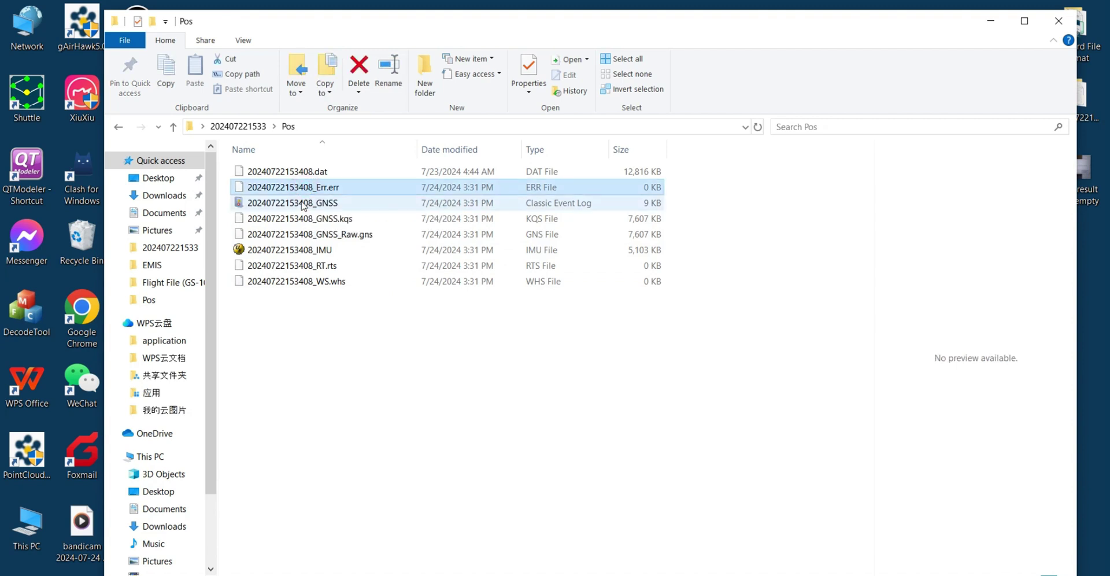
{"action": "left_click", "coordinate": [301, 205]}
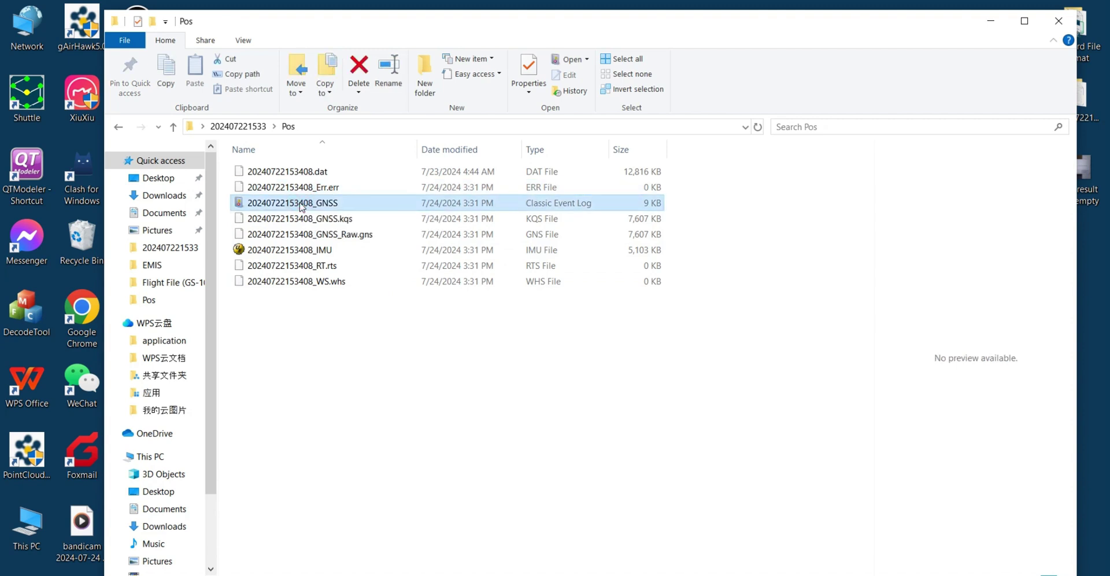
{"action": "left_click", "coordinate": [298, 217]}
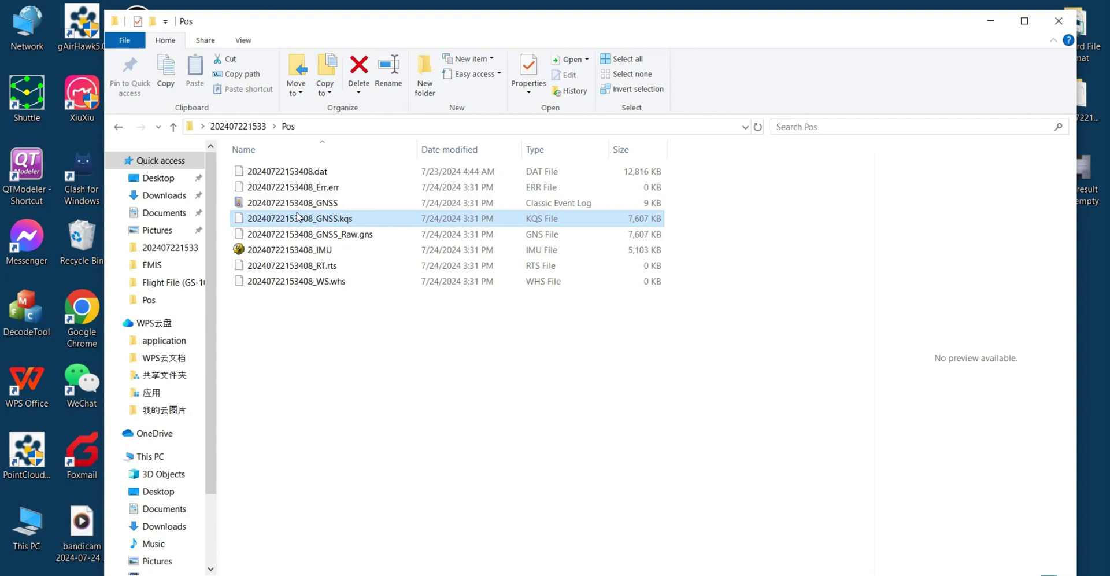
{"action": "left_click", "coordinate": [280, 254]}
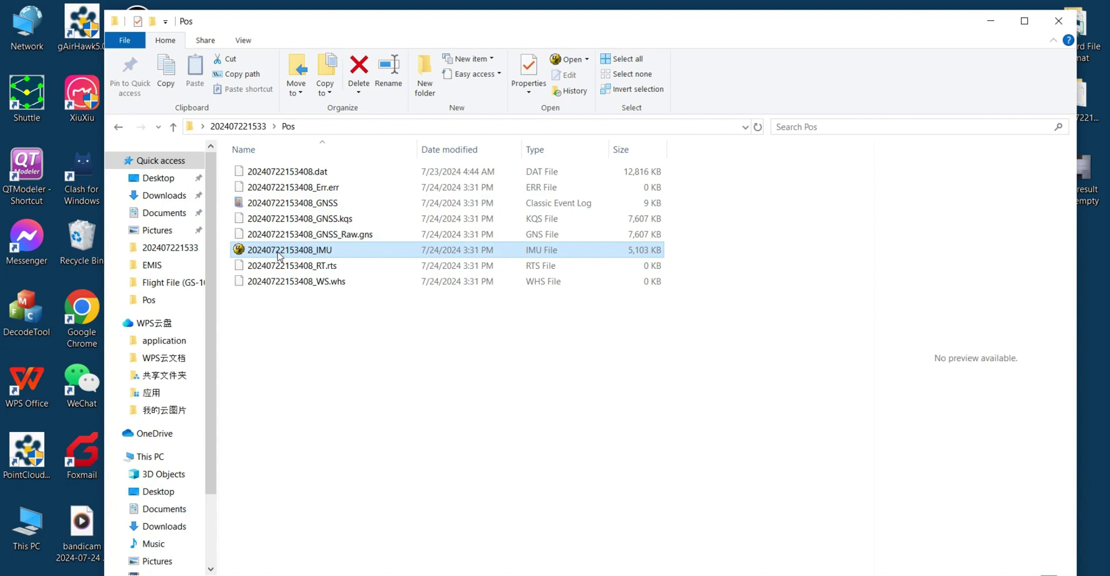
{"action": "left_click", "coordinate": [292, 224]}
{"action": "left_click", "coordinate": [286, 204]}
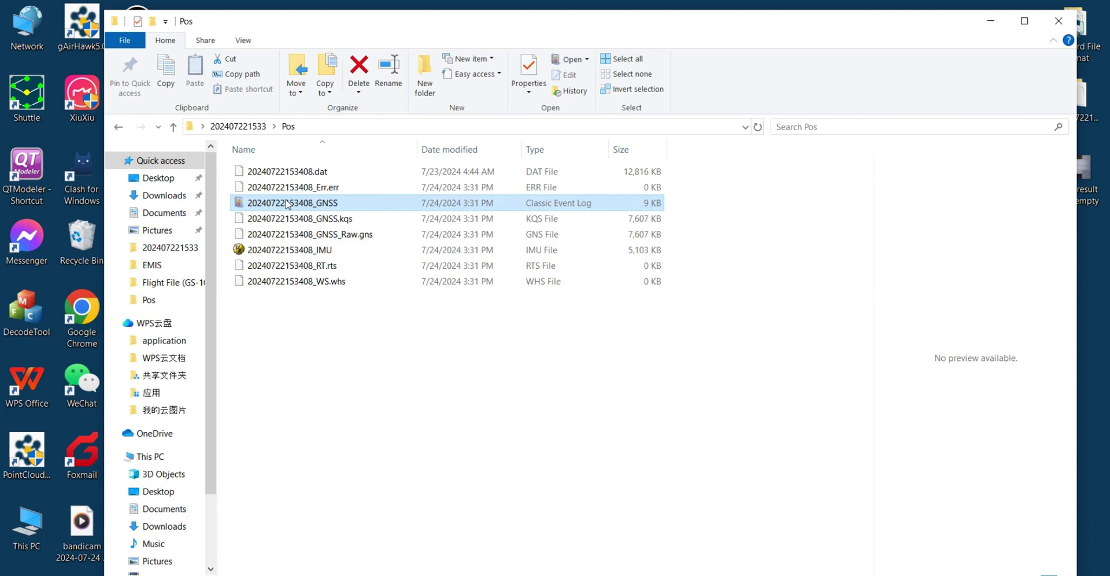
{"action": "left_click", "coordinate": [1058, 22]}
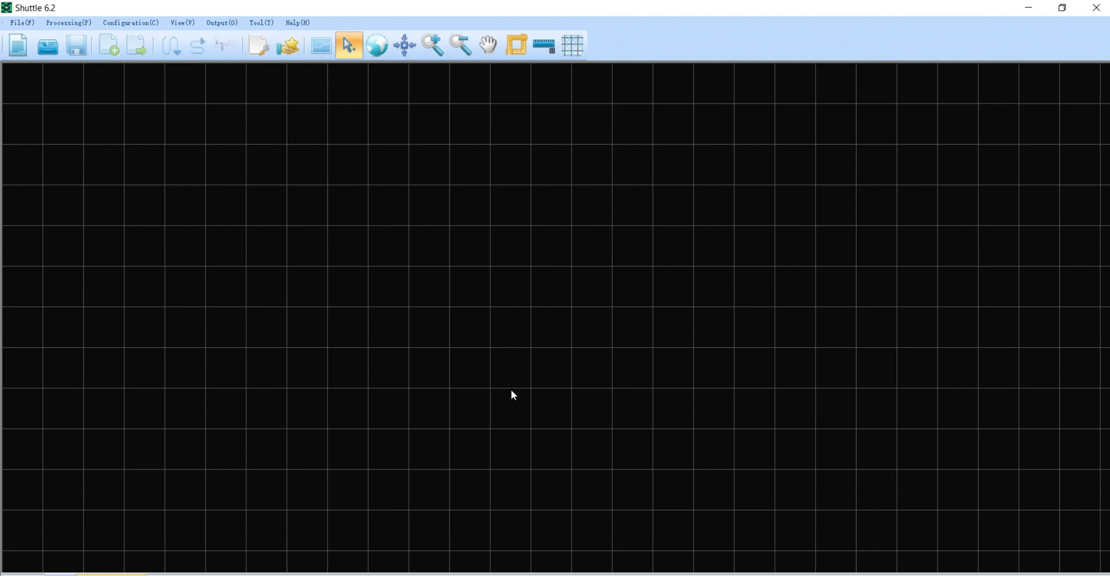
{"action": "left_click", "coordinate": [22, 22]}
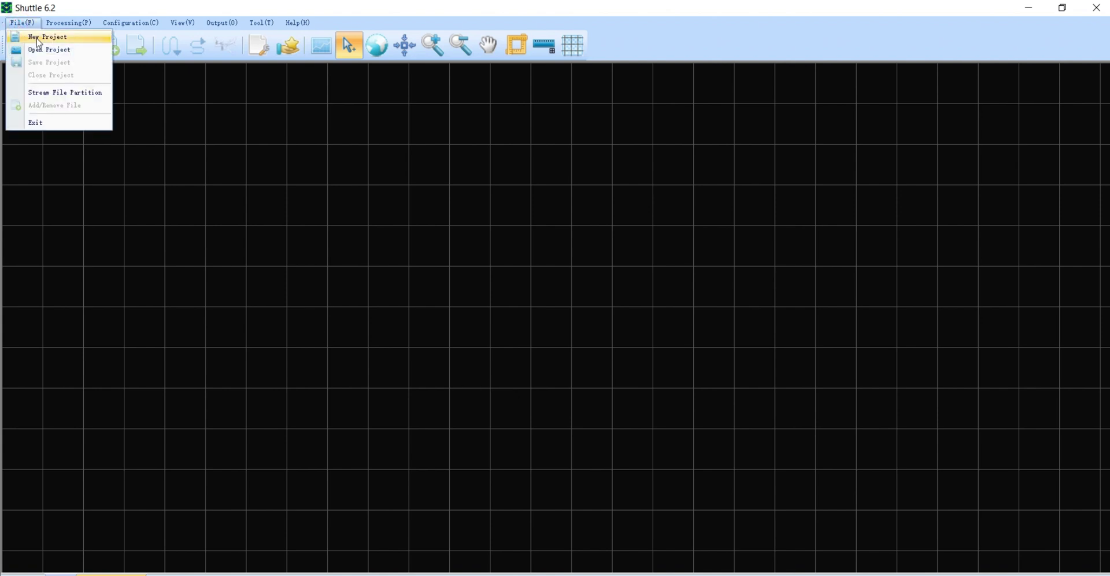
{"action": "left_click", "coordinate": [39, 37]}
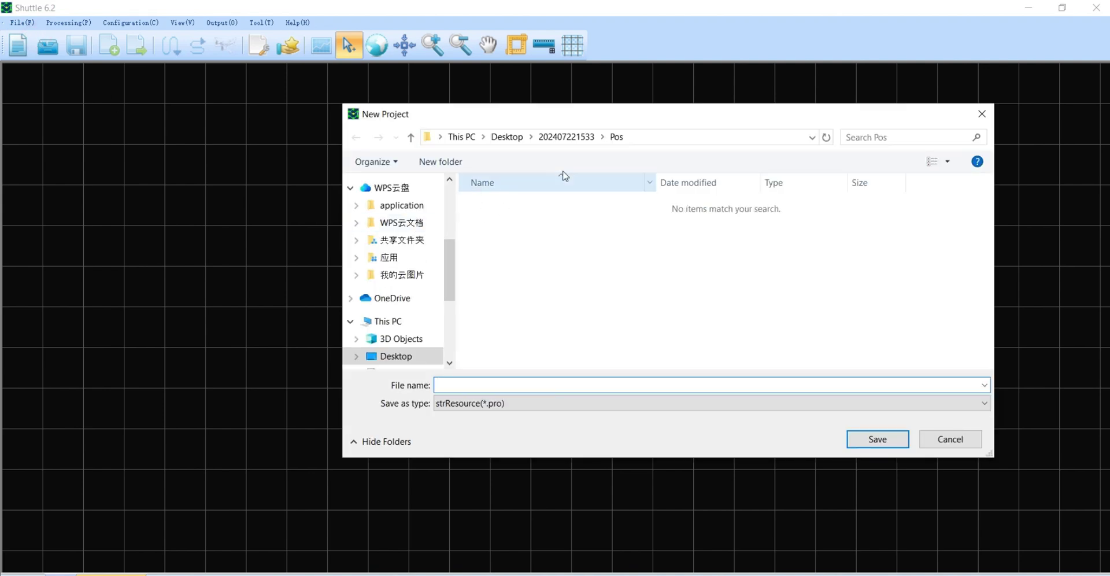
{"action": "left_click", "coordinate": [565, 139]}
{"action": "left_click", "coordinate": [535, 384]}
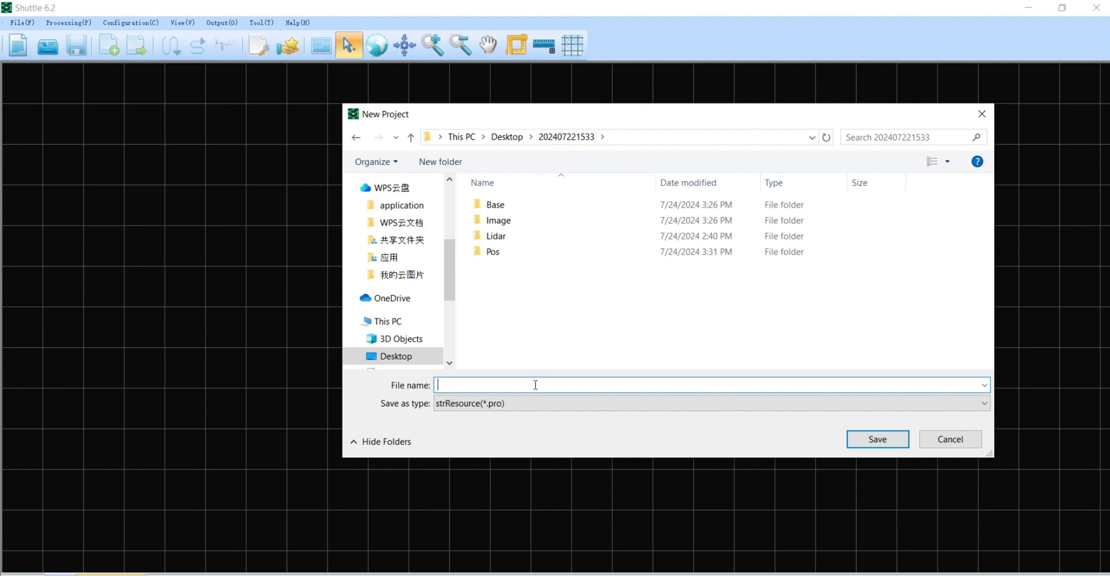
{"action": "type", "text": "GNSS"}
{"action": "left_click", "coordinate": [858, 440]}
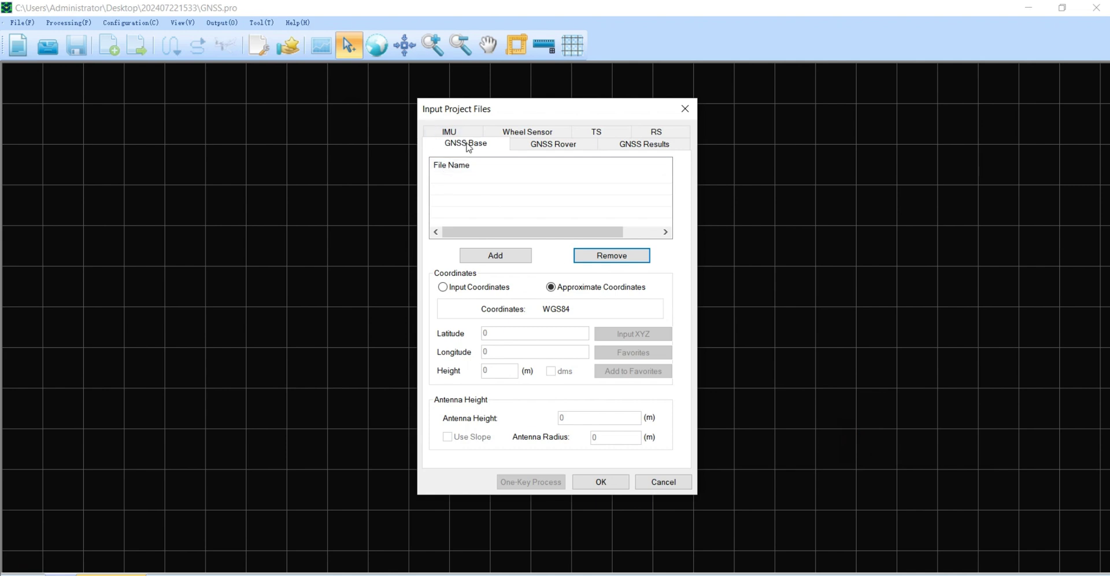
- Add LID52041.dat from the Base folder as the GNSS base file, with the file filter set to All files
{"action": "left_click", "coordinate": [507, 257]}
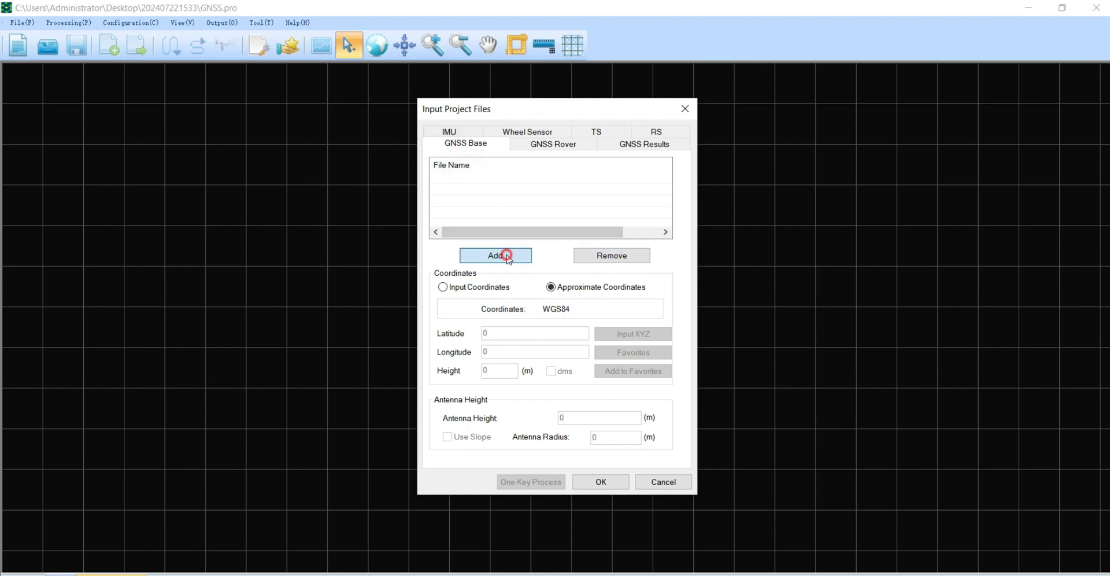
{"action": "double_click", "coordinate": [578, 221]}
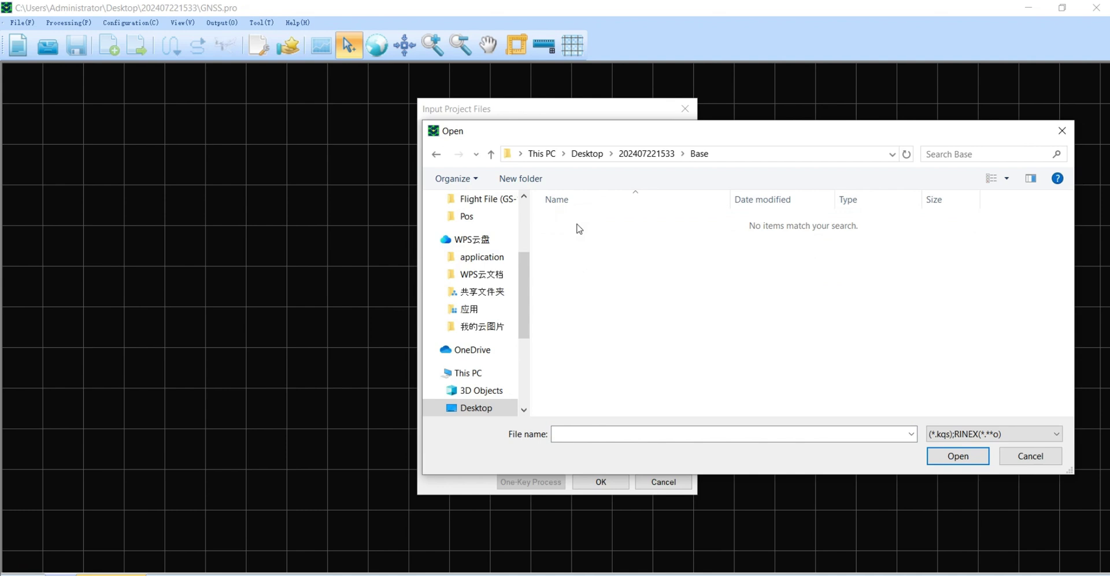
{"action": "left_click", "coordinate": [1038, 434]}
{"action": "left_click", "coordinate": [944, 471]}
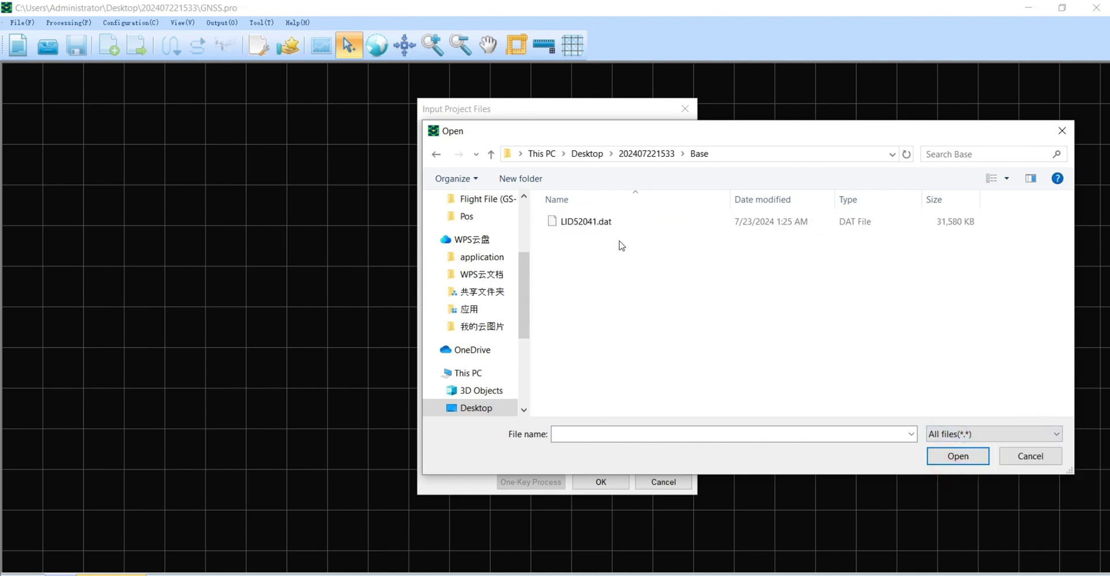
{"action": "left_click", "coordinate": [624, 222]}
{"action": "left_click", "coordinate": [956, 455]}
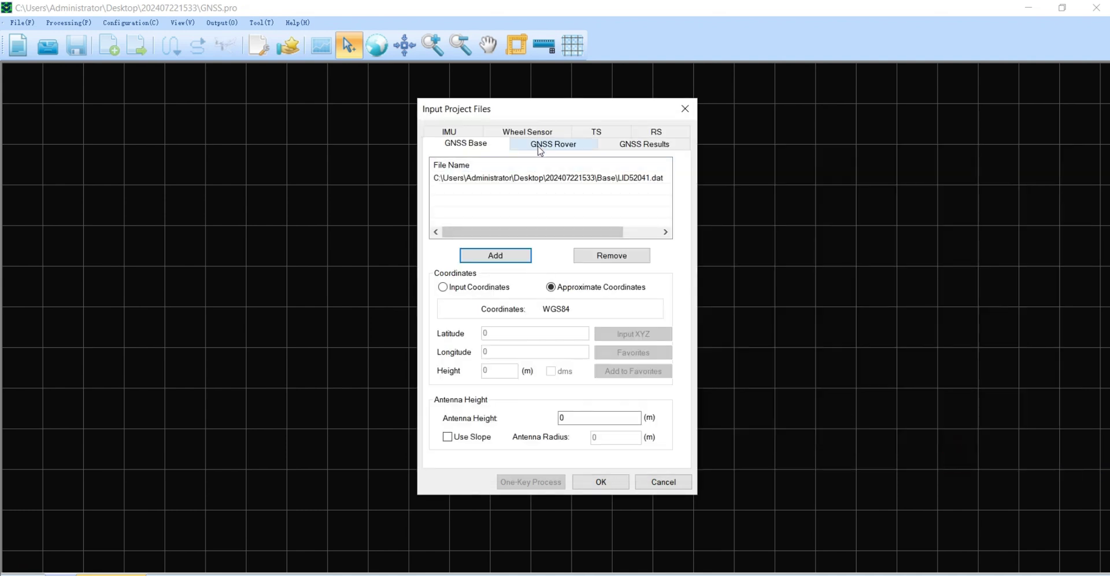
{"action": "left_click", "coordinate": [539, 147]}
{"action": "left_click", "coordinate": [499, 283]}
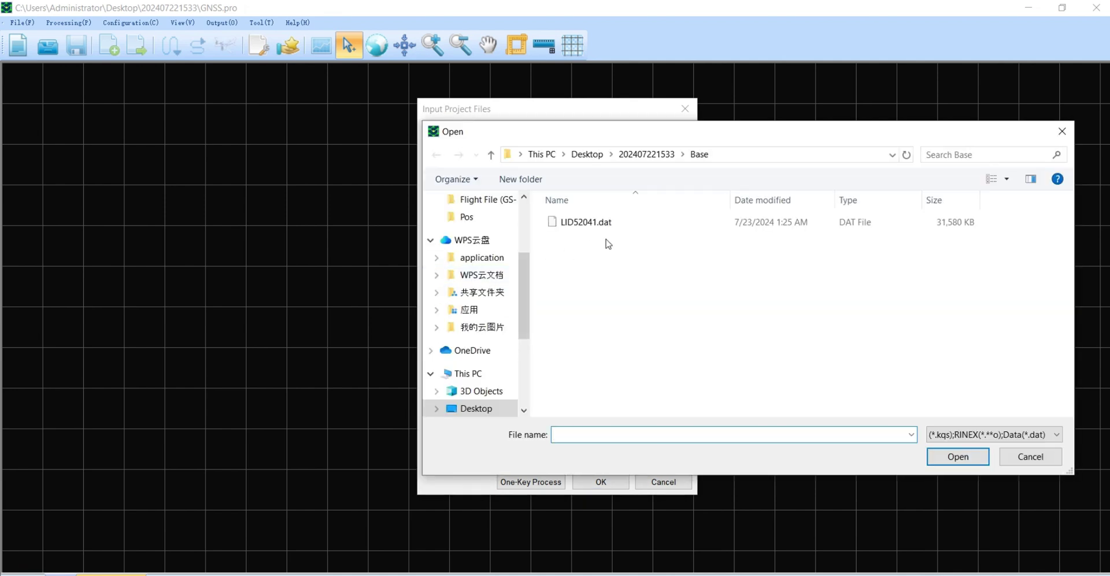
{"action": "left_click", "coordinate": [652, 154]}
{"action": "double_click", "coordinate": [582, 272]}
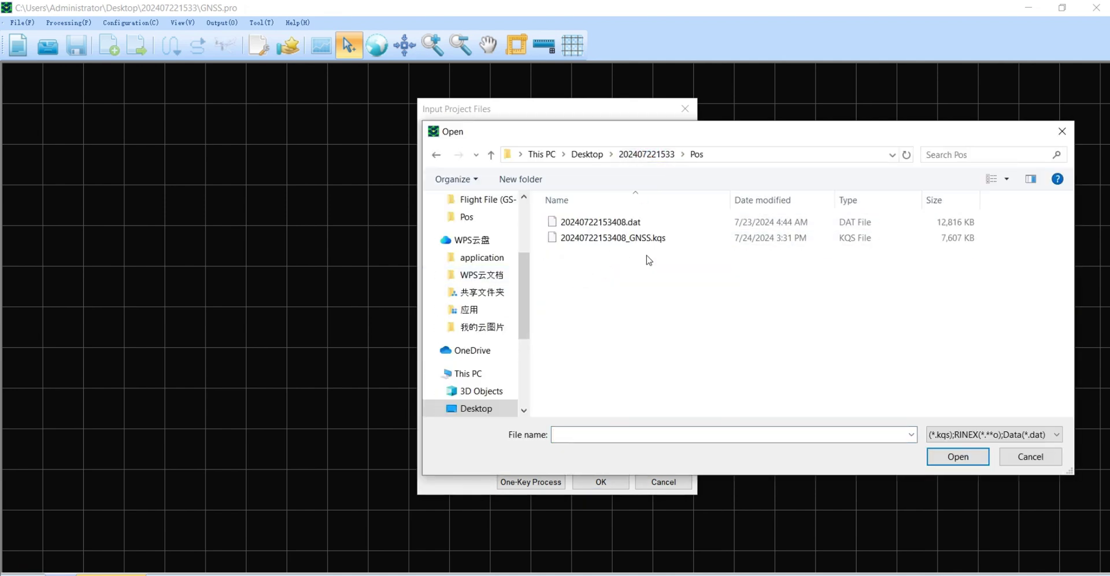
{"action": "left_click", "coordinate": [609, 239]}
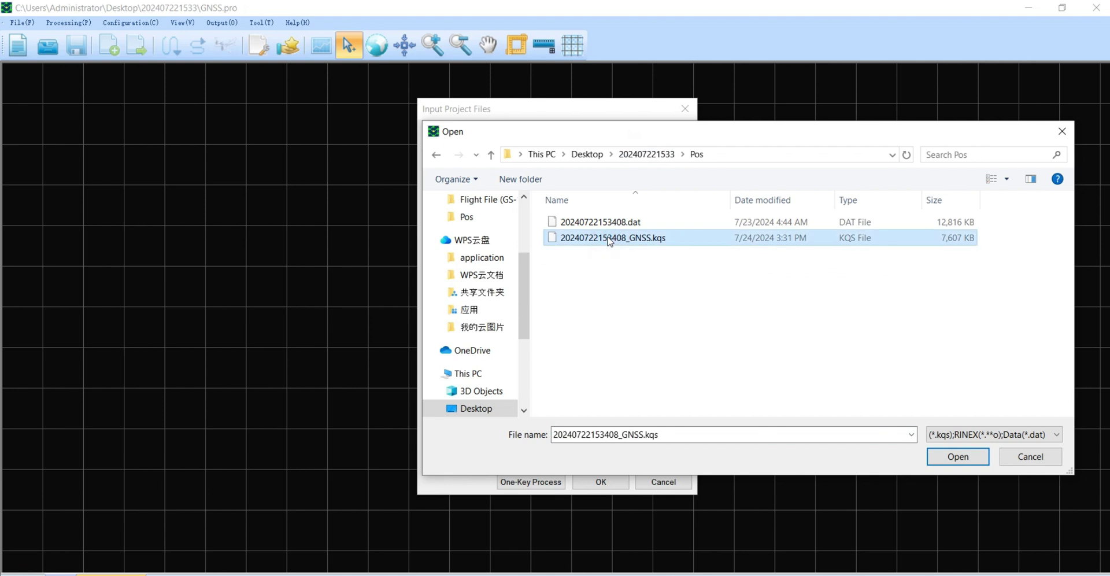
{"action": "left_click", "coordinate": [948, 457]}
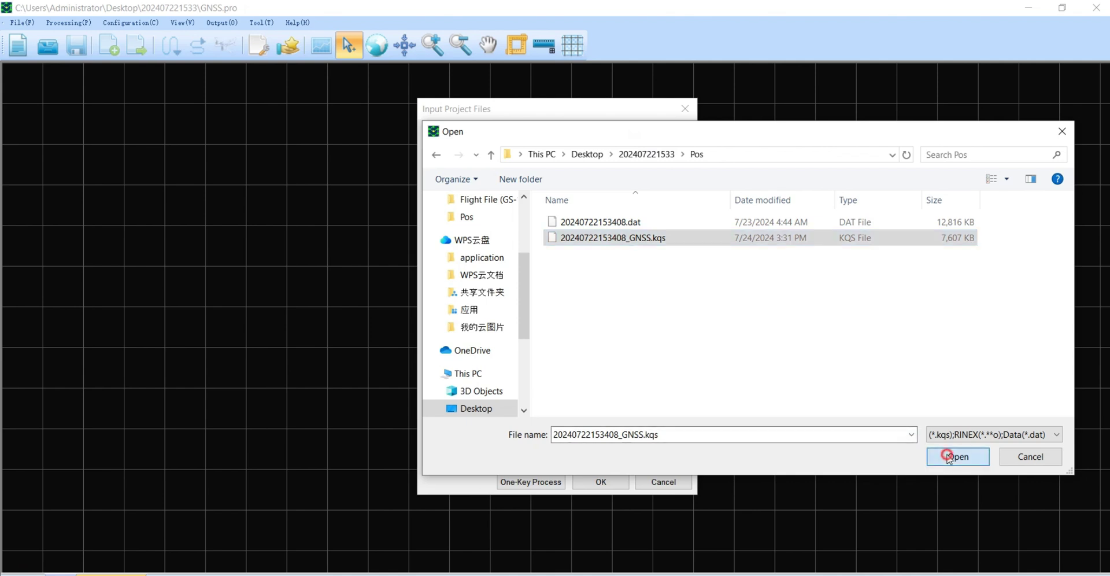
{"action": "left_click", "coordinate": [603, 481]}
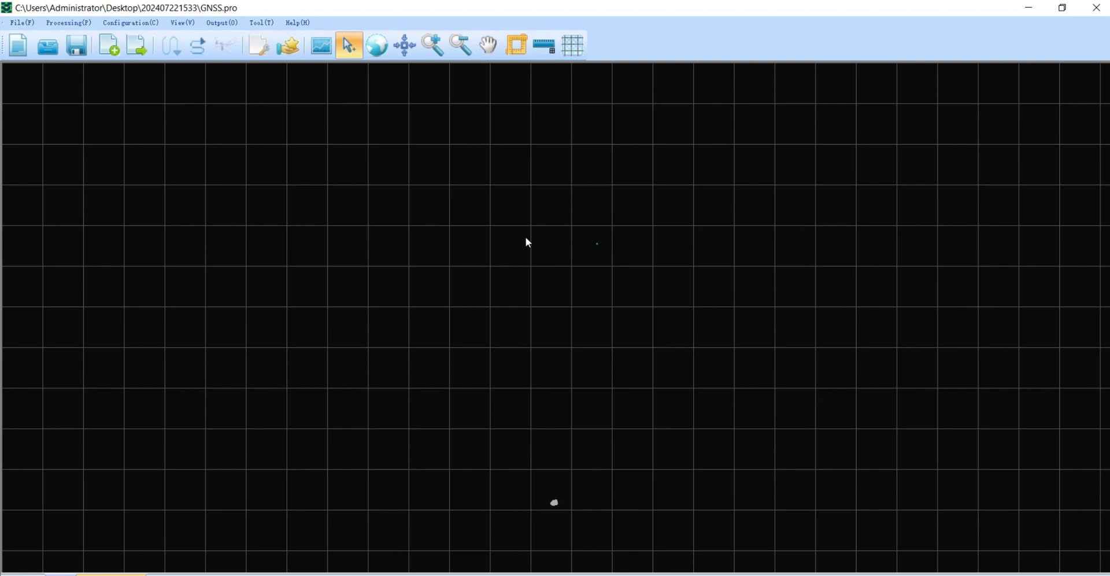
- Run the GNSS processing on the loaded trajectory and open the rover information of a point on the upper circle
{"action": "left_click", "coordinate": [405, 45]}
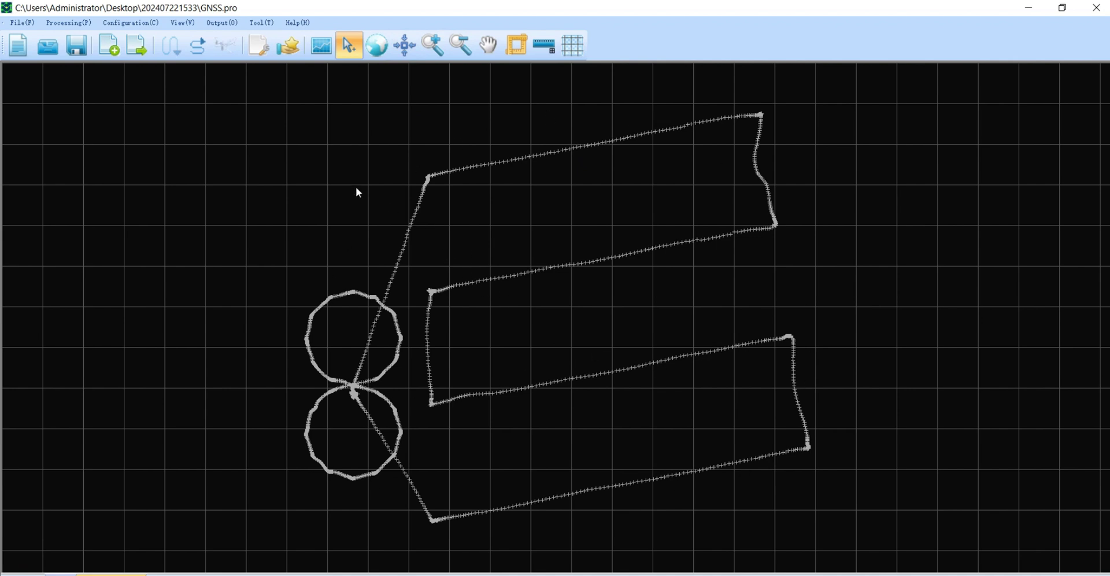
{"action": "left_click", "coordinate": [197, 48]}
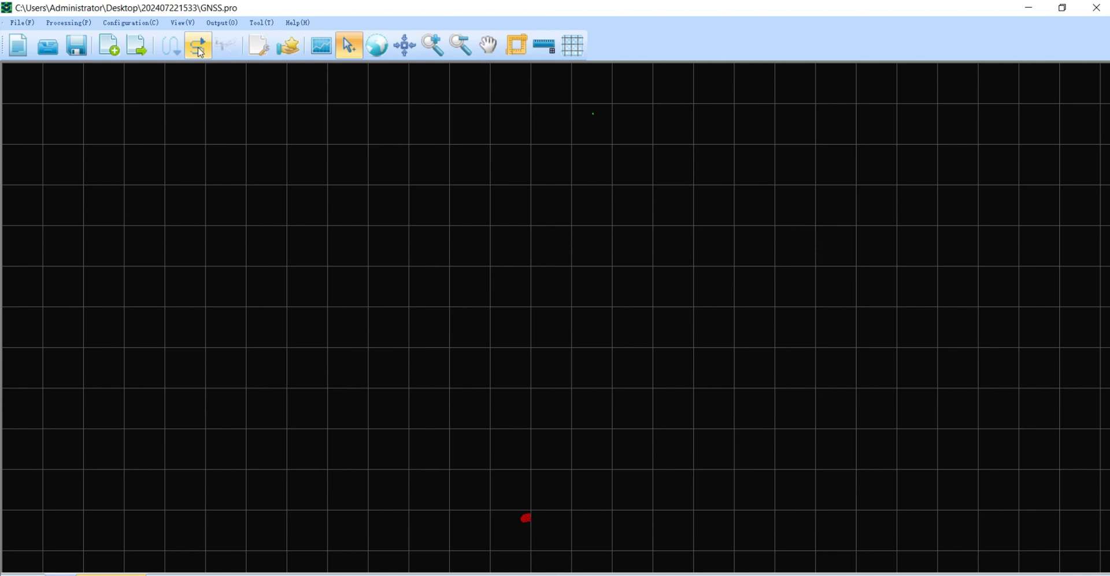
{"action": "left_click", "coordinate": [405, 45]}
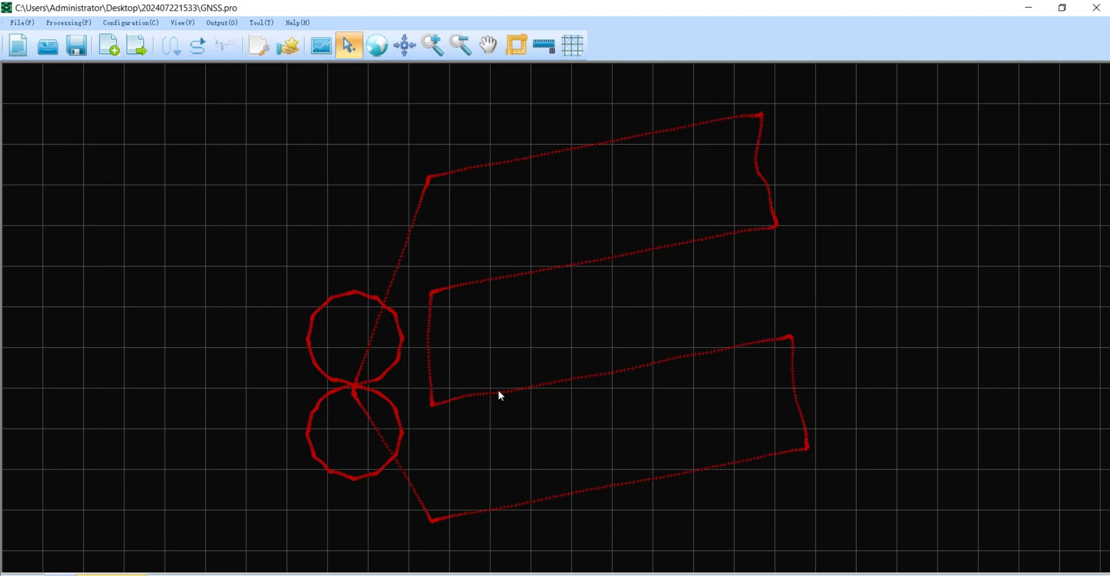
{"action": "left_click", "coordinate": [401, 337]}
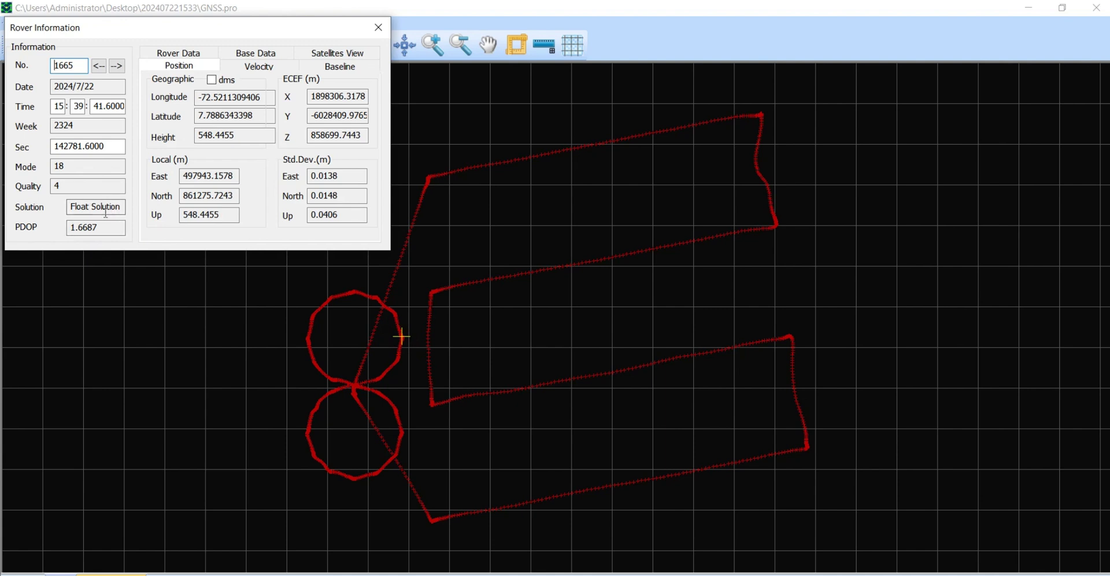
- Close the rover information and set GLO, GAL and BDS to Don't Use in the GNSS configuration
{"action": "left_click_drag", "start_coordinate": [224, 36], "coordinate": [249, 115]}
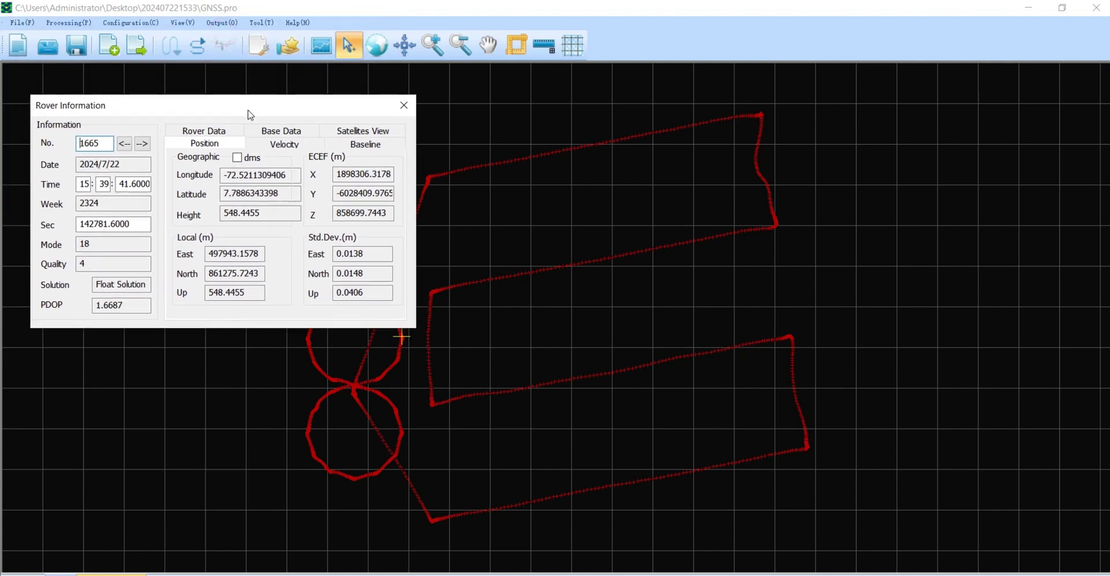
{"action": "left_click", "coordinate": [401, 110]}
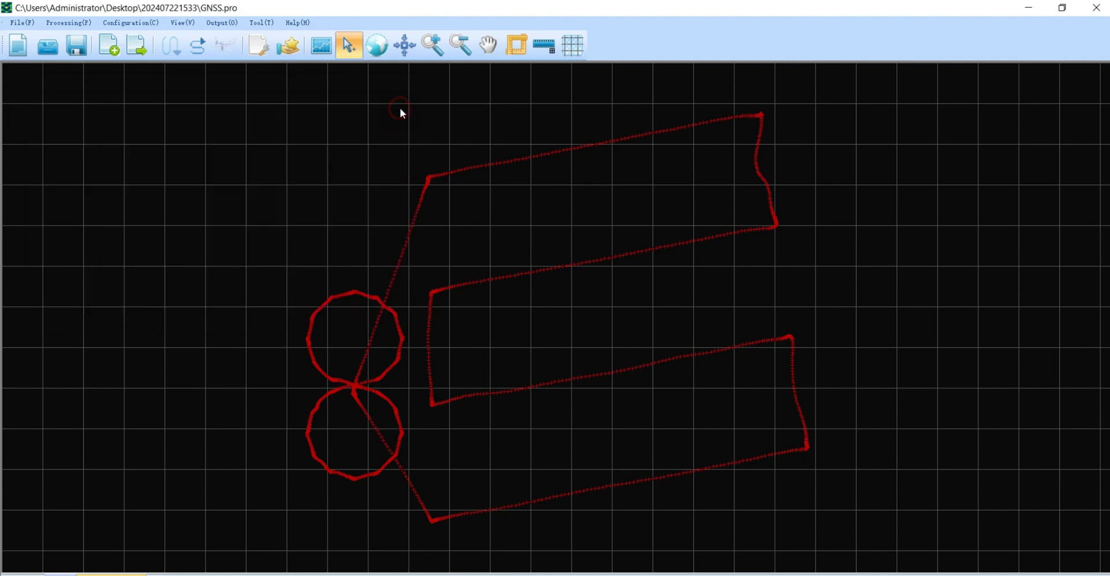
{"action": "left_click", "coordinate": [257, 51]}
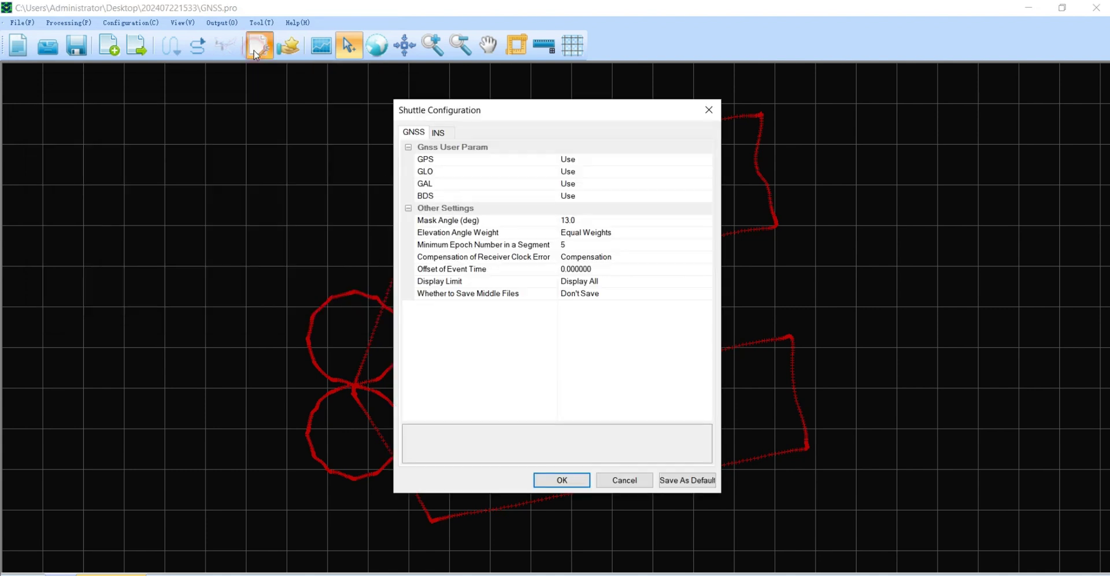
{"action": "left_click", "coordinate": [706, 172]}
{"action": "left_click", "coordinate": [701, 192]}
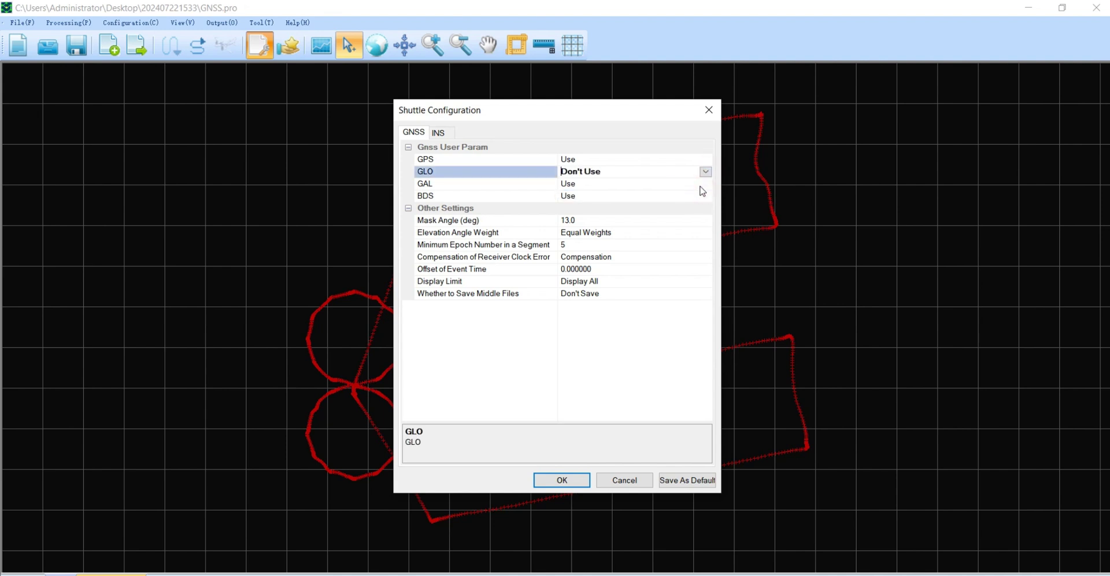
{"action": "left_click", "coordinate": [706, 184]}
{"action": "left_click", "coordinate": [704, 201]}
{"action": "left_click", "coordinate": [703, 197]}
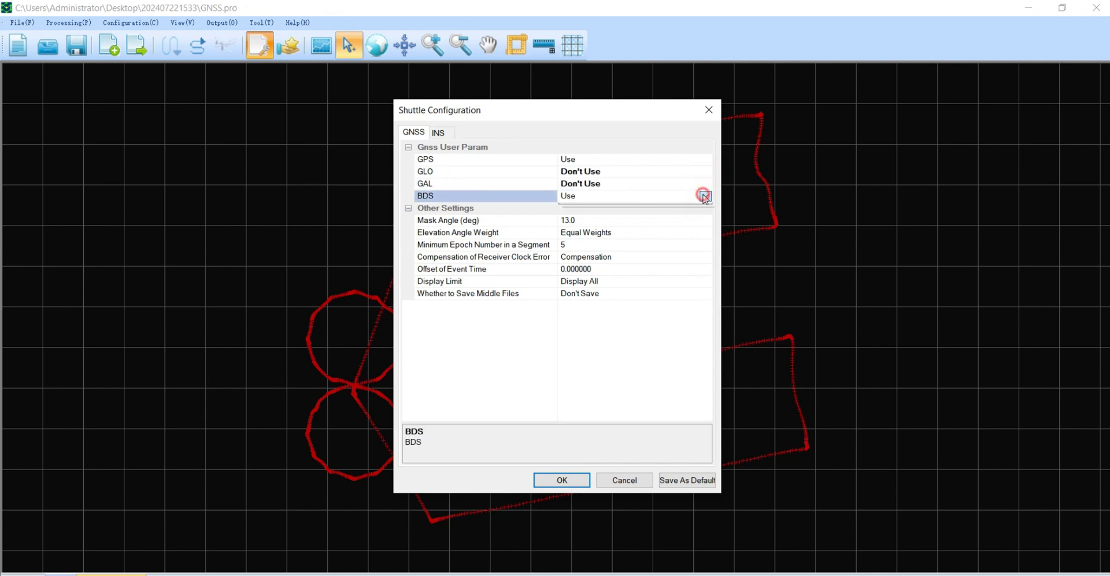
{"action": "left_click", "coordinate": [705, 196]}
{"action": "left_click", "coordinate": [701, 215]}
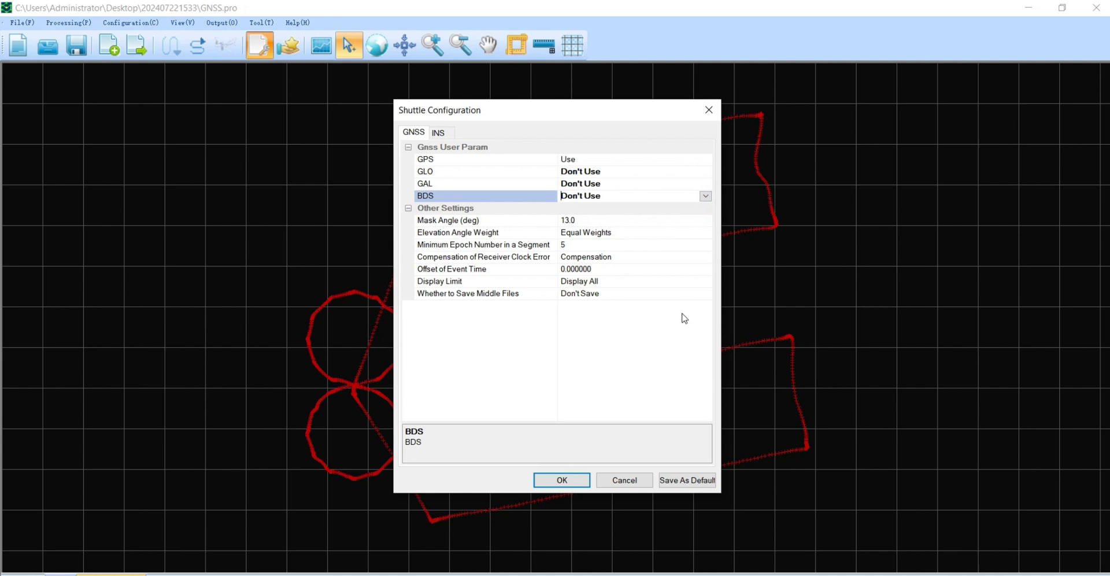
- Save the GPS-only configuration as default and rerun the GNSS processing, fitting the whole trajectory in view
{"action": "left_click", "coordinate": [687, 477]}
{"action": "left_click", "coordinate": [582, 480]}
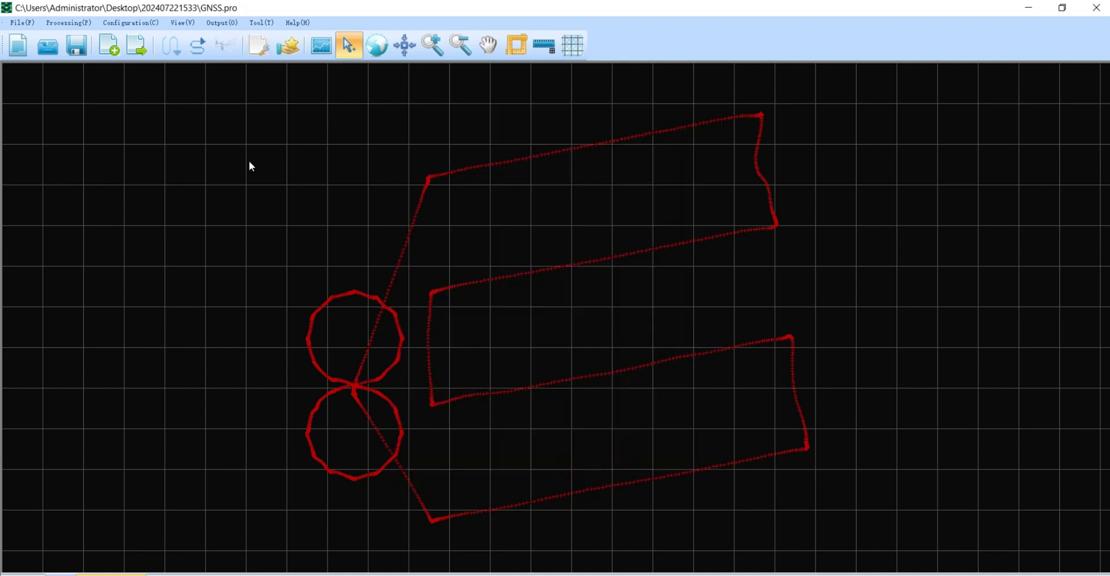
{"action": "left_click", "coordinate": [198, 49]}
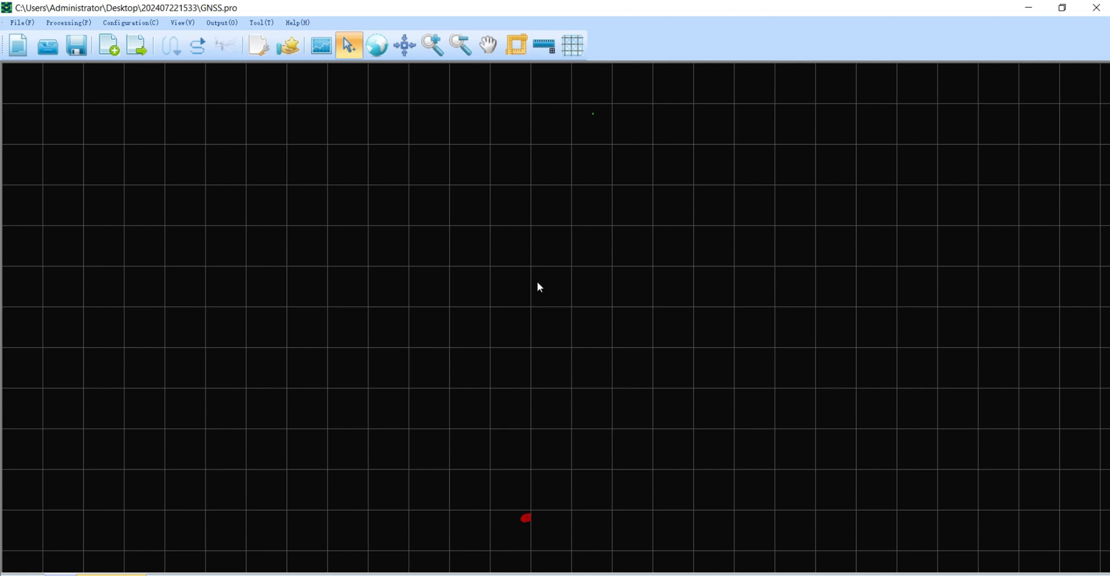
{"action": "left_click", "coordinate": [406, 46]}
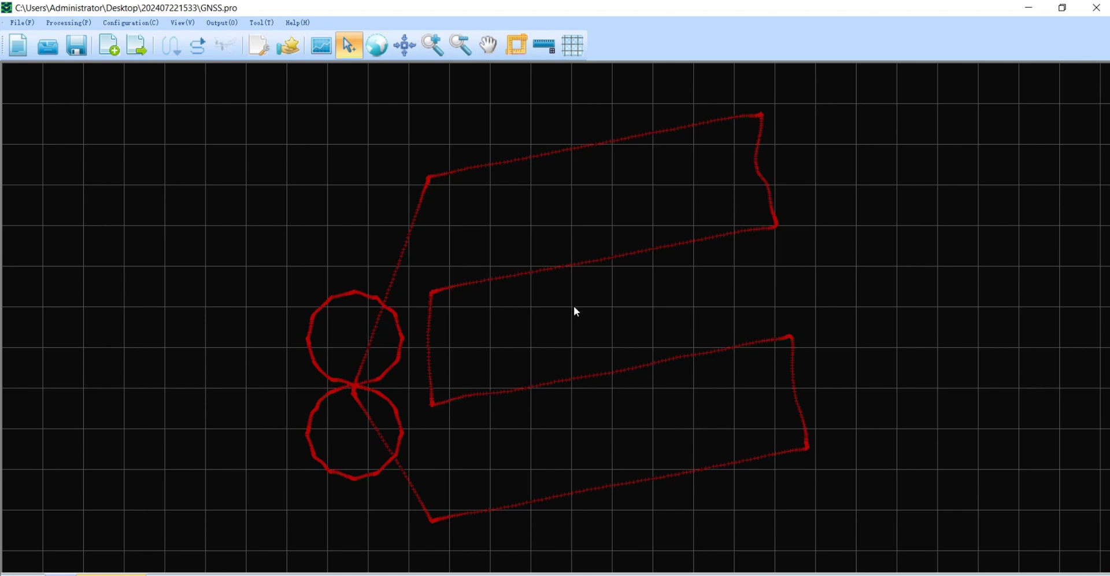
- Switch the GNSS configuration to BDS only by setting GPS, GLO and GAL to Don't Use and BDS to Use
{"action": "left_click", "coordinate": [259, 46]}
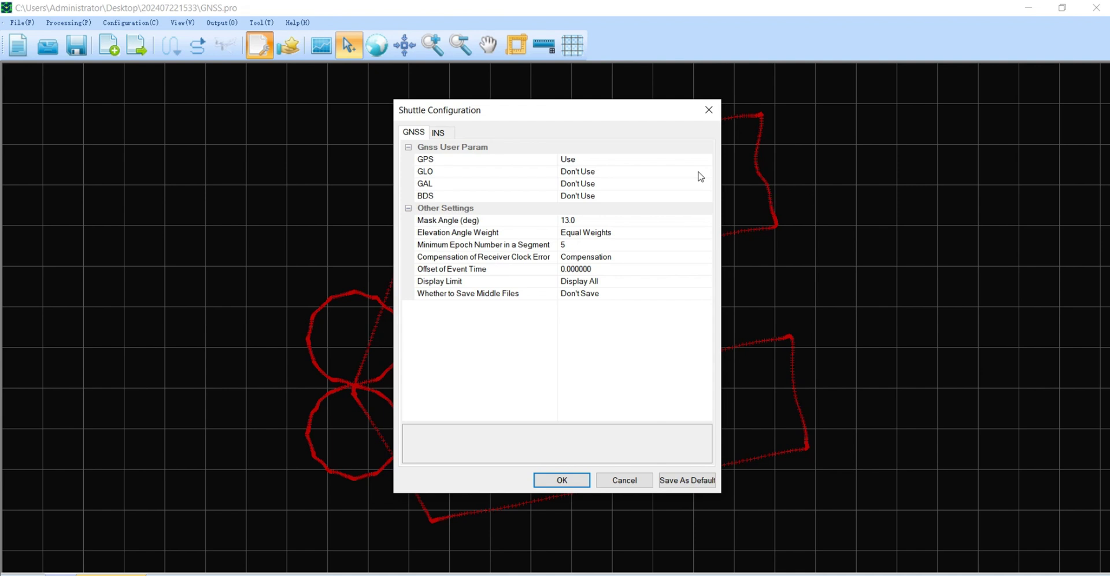
{"action": "left_click", "coordinate": [700, 175]}
{"action": "left_click", "coordinate": [705, 171]}
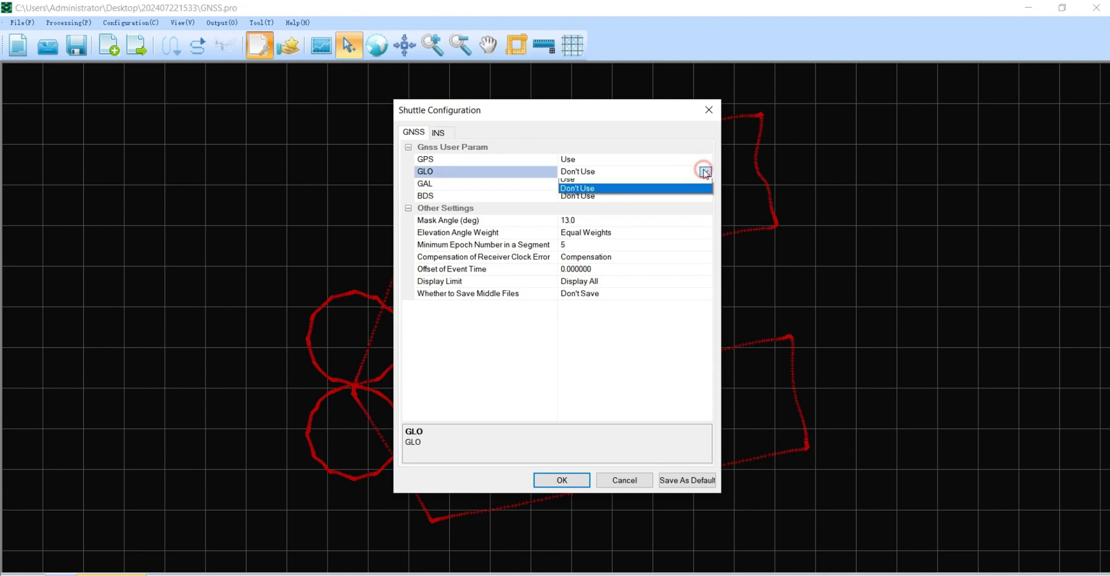
{"action": "left_click", "coordinate": [696, 180]}
{"action": "left_click", "coordinate": [705, 160]}
{"action": "left_click", "coordinate": [705, 160]}
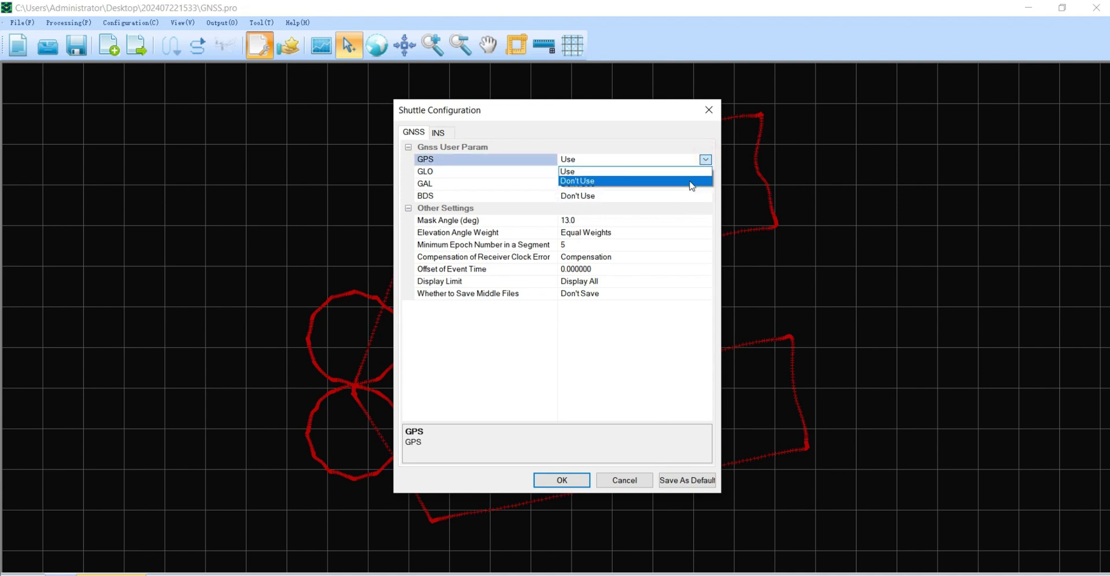
{"action": "left_click", "coordinate": [701, 180]}
{"action": "left_click", "coordinate": [704, 173]}
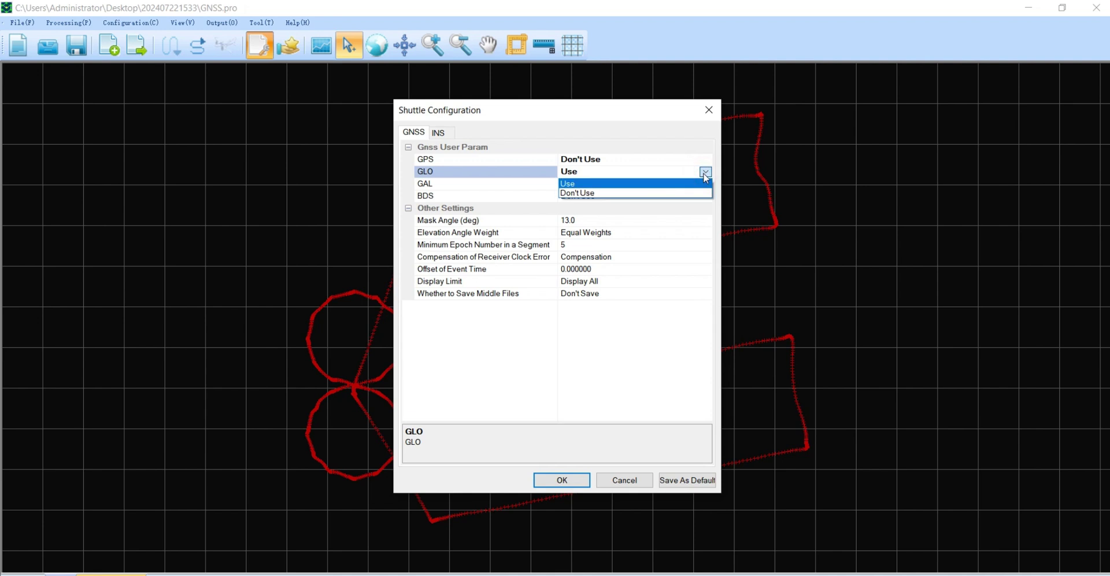
{"action": "left_click", "coordinate": [698, 193]}
{"action": "left_click", "coordinate": [706, 183]}
{"action": "left_click", "coordinate": [705, 183]}
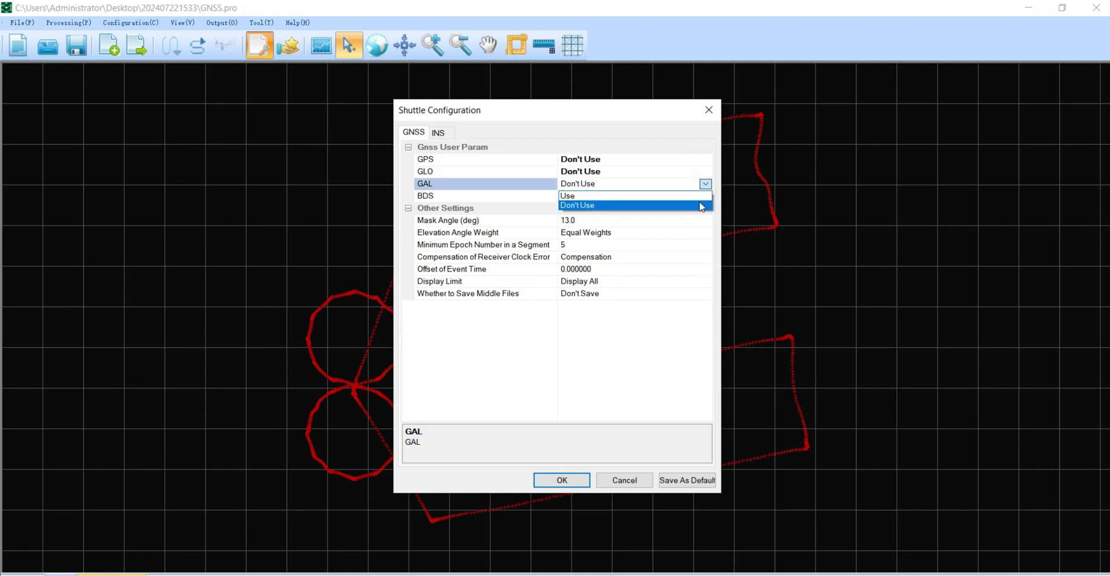
{"action": "left_click", "coordinate": [701, 205]}
{"action": "left_click", "coordinate": [705, 196]}
{"action": "left_click", "coordinate": [705, 196]}
{"action": "left_click", "coordinate": [687, 207]}
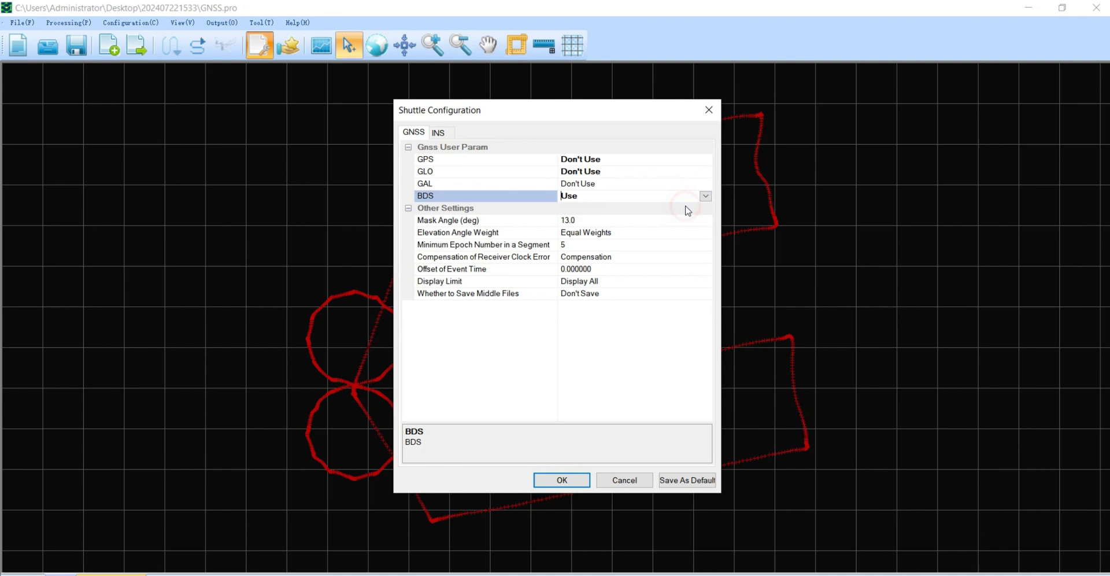
- Save the BDS-only configuration as default and reprocess the GNSS data, fitting the resulting trajectory in view
{"action": "left_click", "coordinate": [686, 482]}
{"action": "left_click", "coordinate": [569, 482]}
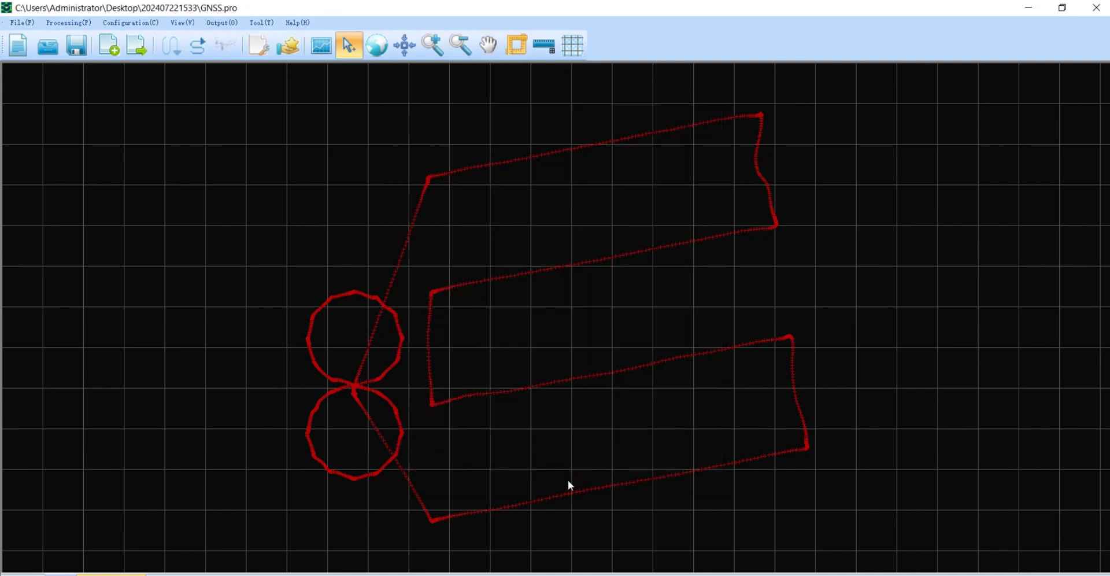
{"action": "left_click", "coordinate": [198, 49]}
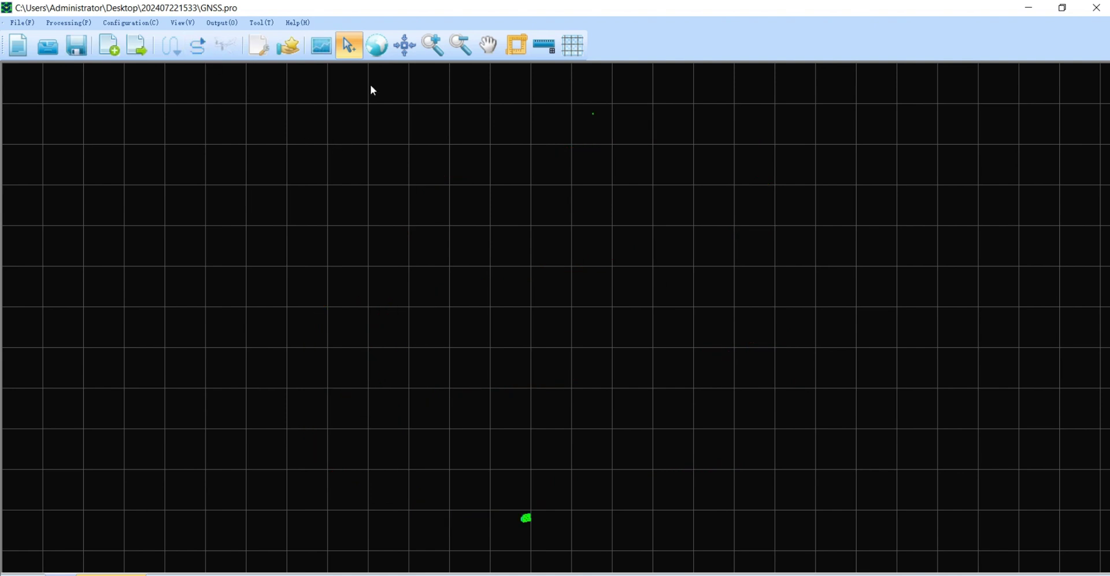
{"action": "left_click", "coordinate": [404, 47]}
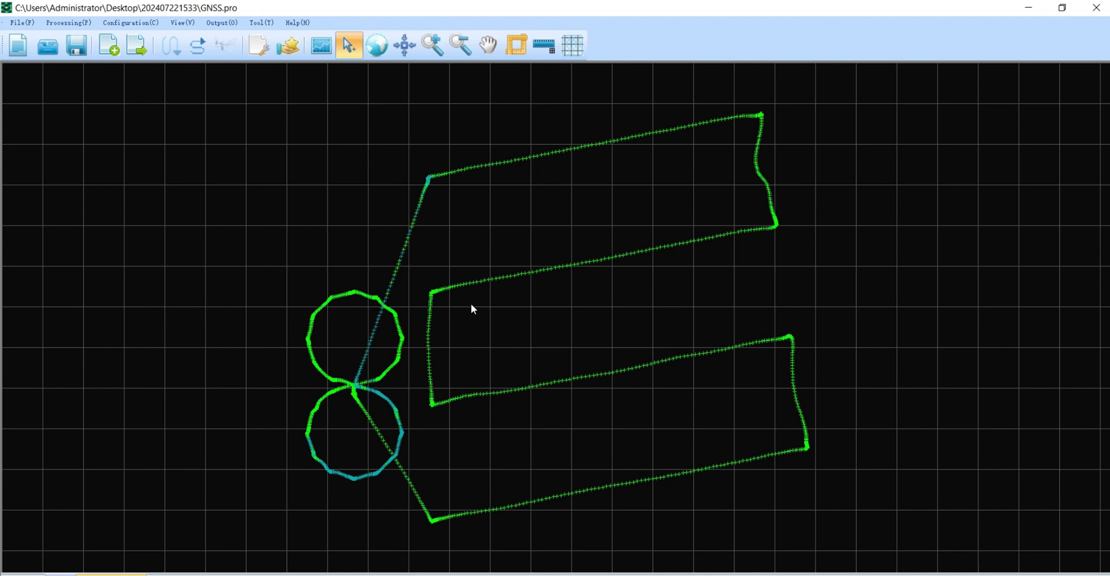
- Inspect the solution type and quality of points on the upper flight line, its starting corner and the upper circle
{"action": "left_click", "coordinate": [465, 171]}
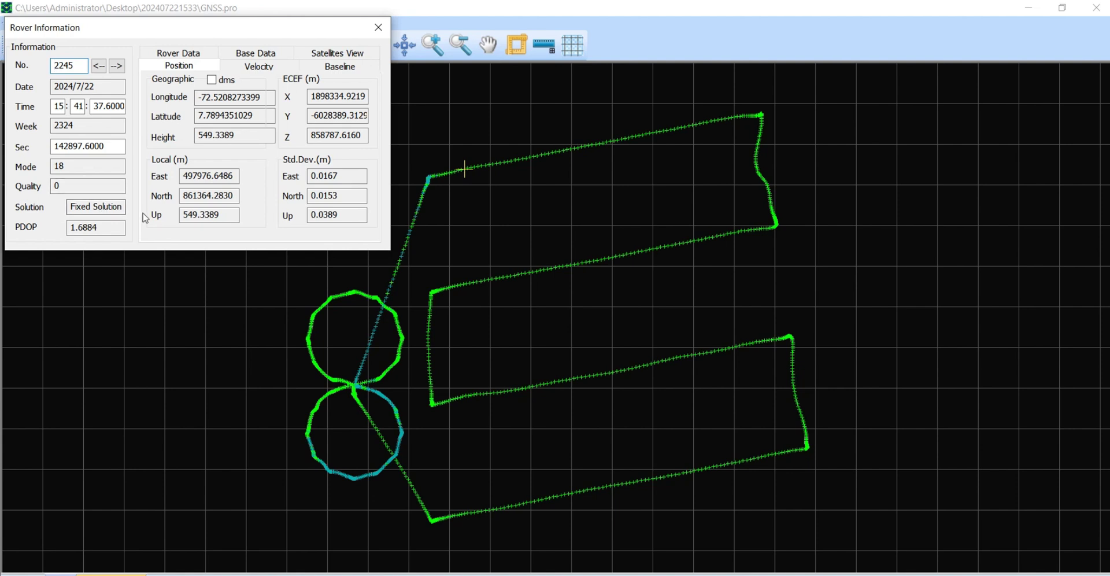
{"action": "double_click", "coordinate": [47, 186]}
{"action": "left_click", "coordinate": [428, 187]}
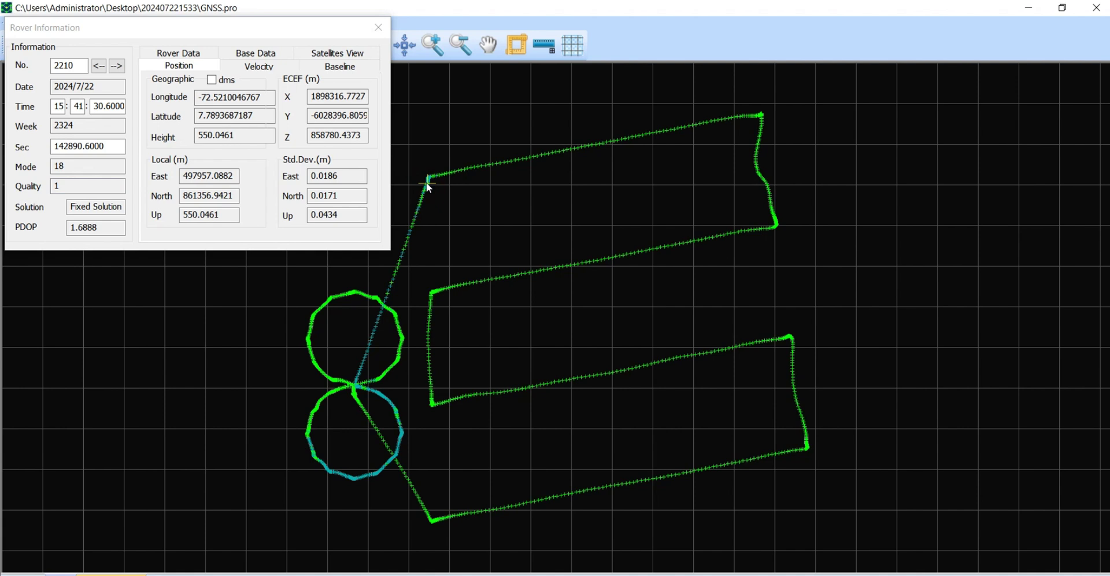
{"action": "left_click", "coordinate": [387, 373]}
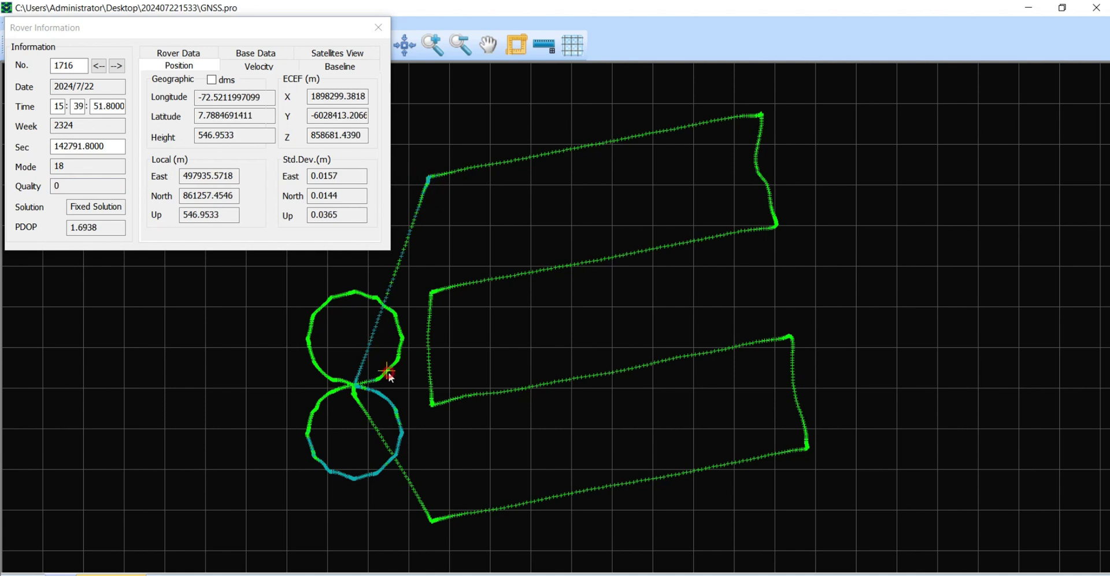
{"action": "left_click", "coordinate": [378, 28]}
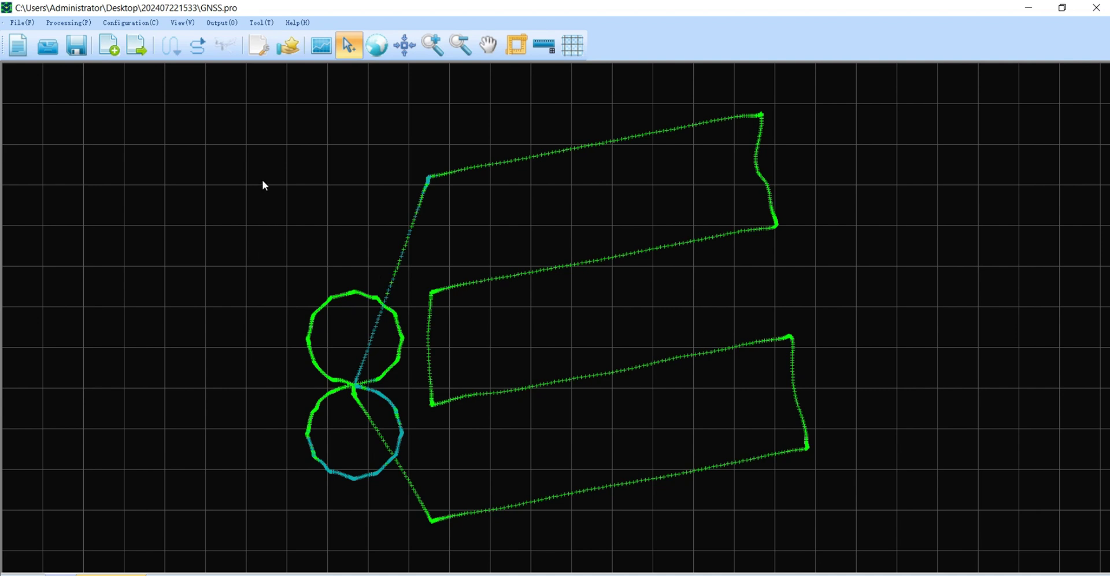
- Start the trajectory output to GNSS.txt and confirm the output options with WGS84 UTM, Output Epoch and precision < 0.10m
{"action": "left_click", "coordinate": [222, 22]}
{"action": "left_click", "coordinate": [250, 40]}
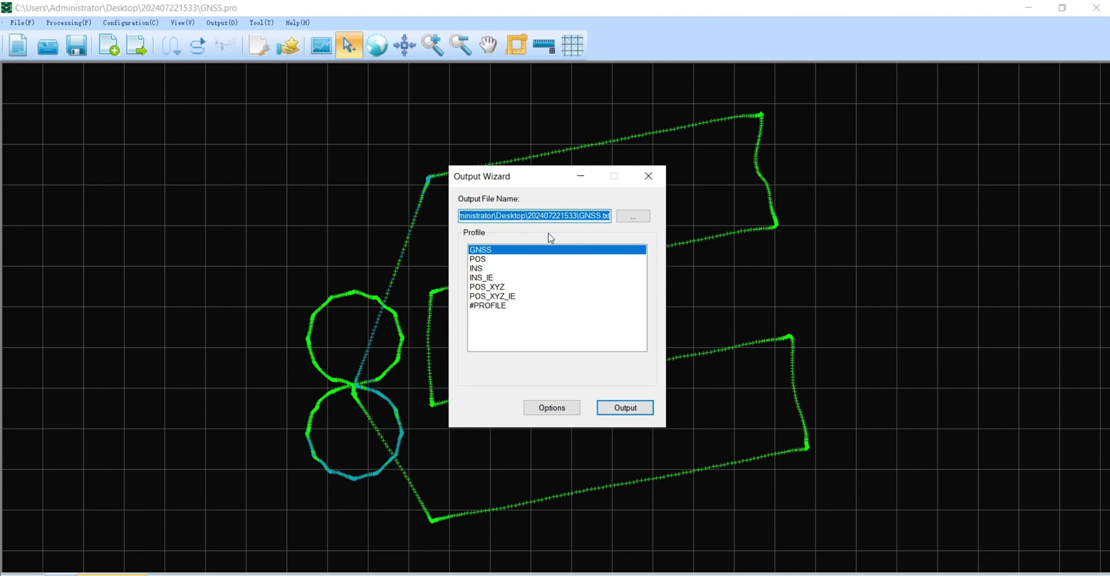
{"action": "left_click_drag", "start_coordinate": [558, 176], "coordinate": [675, 176]}
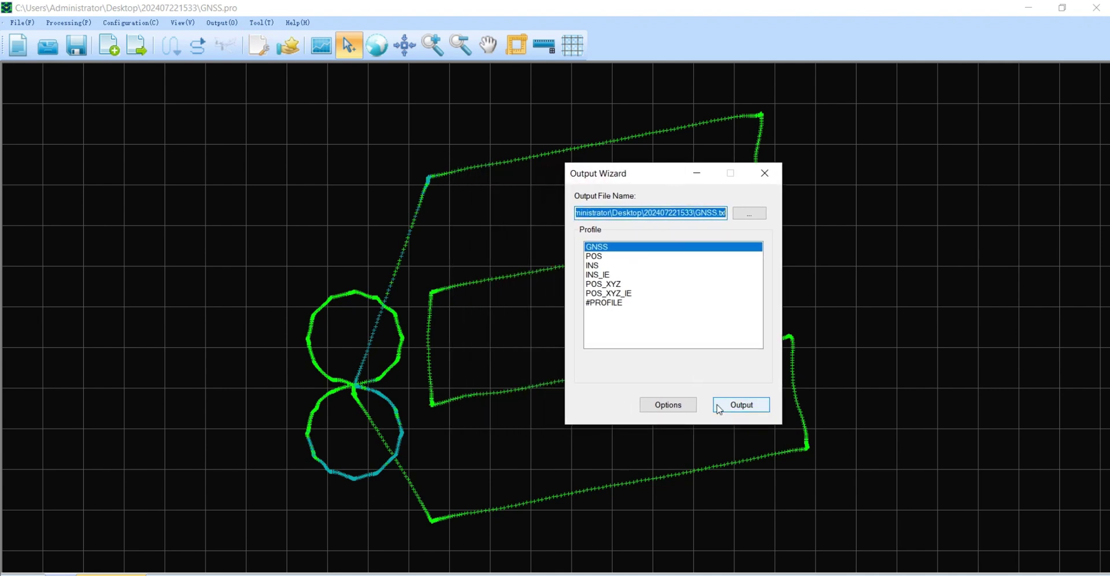
{"action": "left_click", "coordinate": [668, 404]}
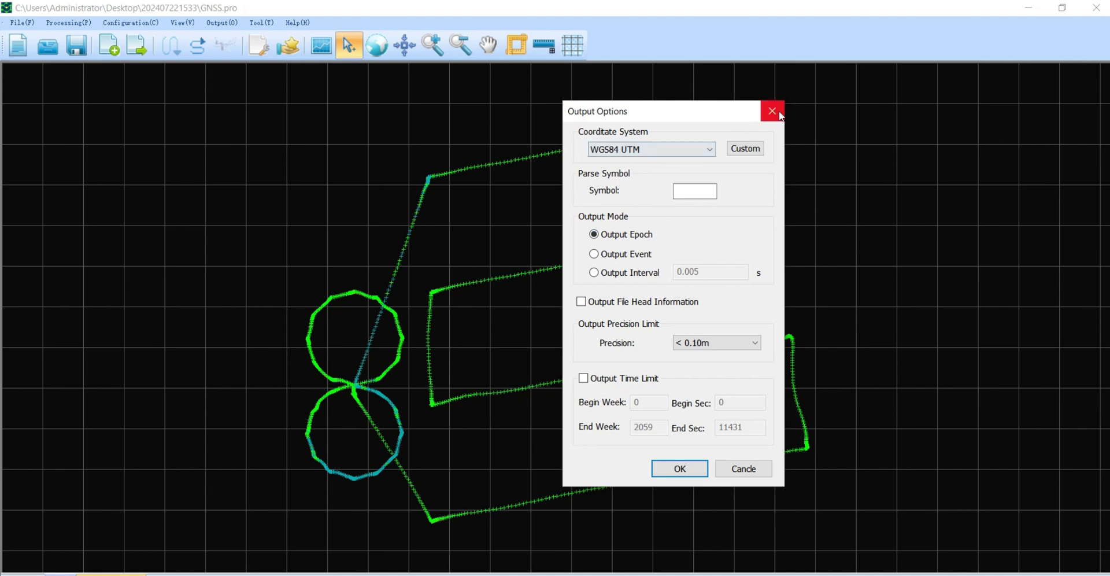
{"action": "left_click", "coordinate": [668, 470]}
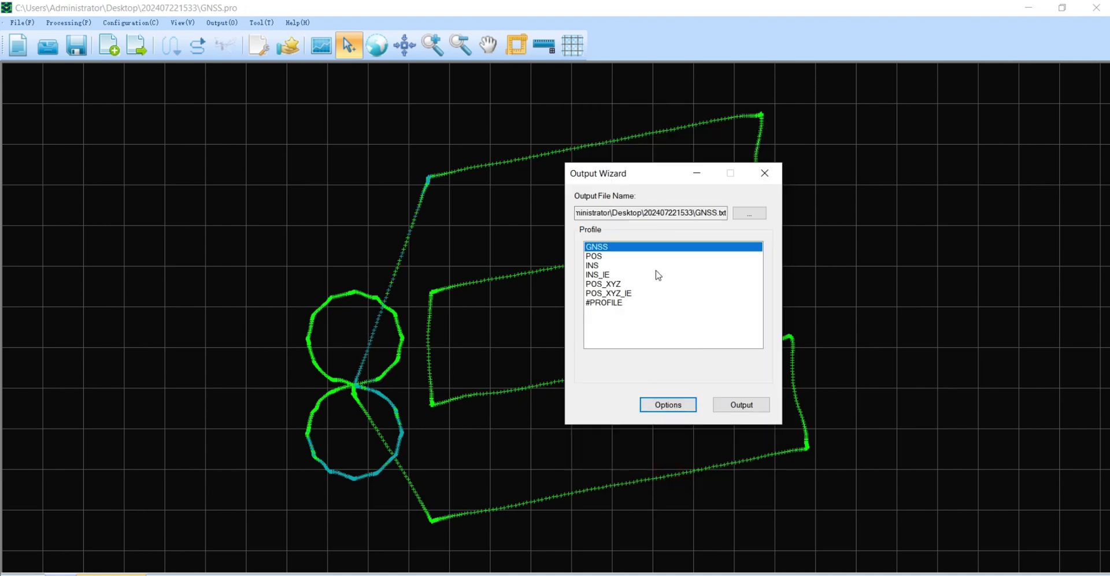
- Review the output variables of the GNSS profile, from GPS Week through Quality, and accept the list
{"action": "double_click", "coordinate": [664, 249]}
{"action": "left_click_drag", "start_coordinate": [623, 177], "coordinate": [899, 174]}
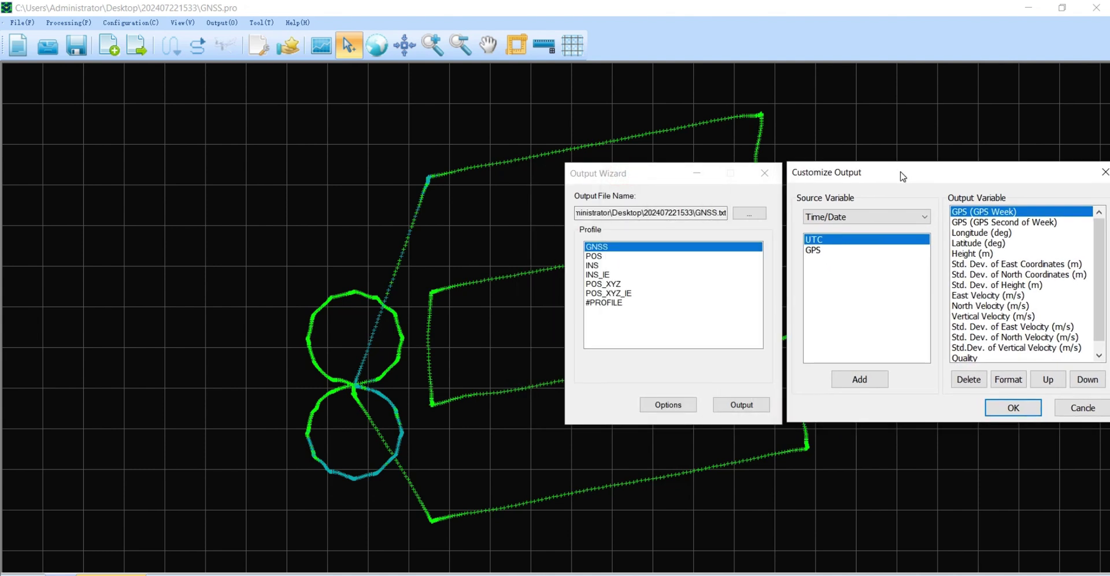
{"action": "left_click", "coordinate": [702, 175]}
{"action": "left_click_drag", "start_coordinate": [1096, 274], "coordinate": [1097, 284]}
{"action": "left_click_drag", "start_coordinate": [1101, 335], "coordinate": [1102, 325]}
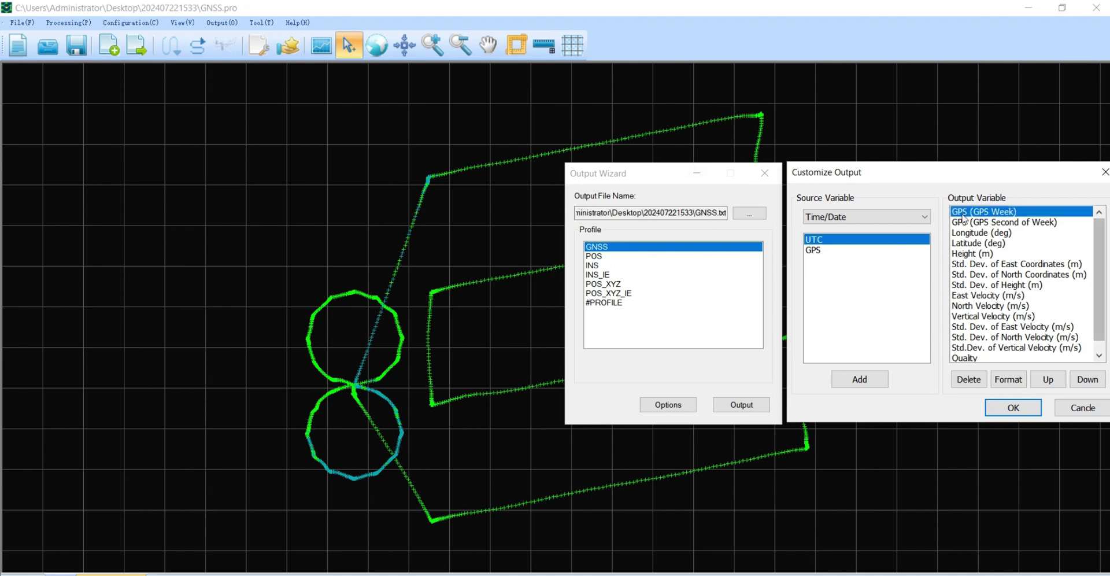
{"action": "left_click", "coordinate": [837, 254]}
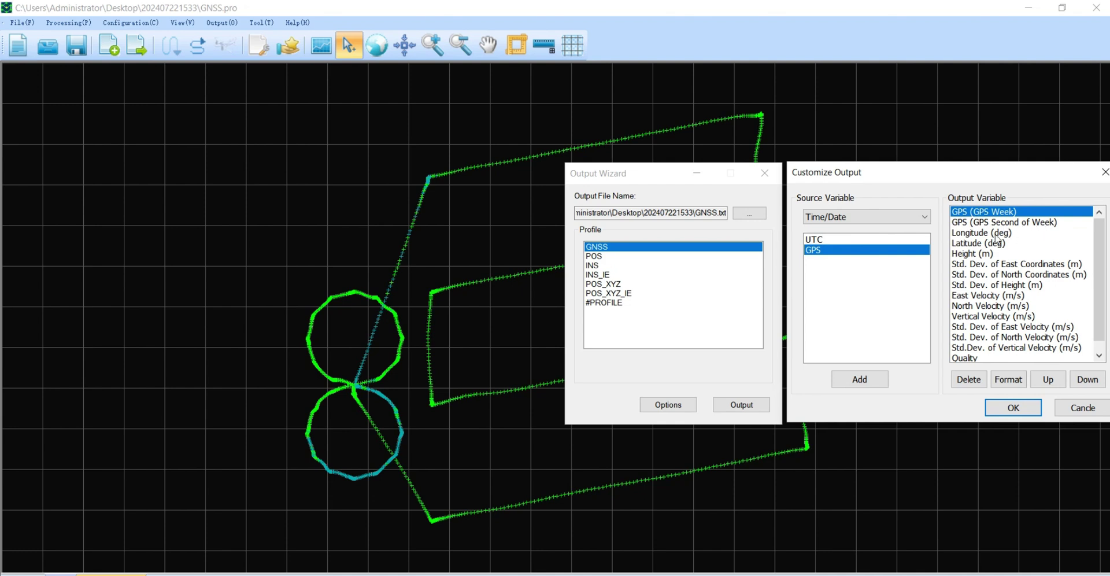
{"action": "left_click_drag", "start_coordinate": [1096, 305], "coordinate": [1096, 316]}
{"action": "left_click", "coordinate": [966, 349]}
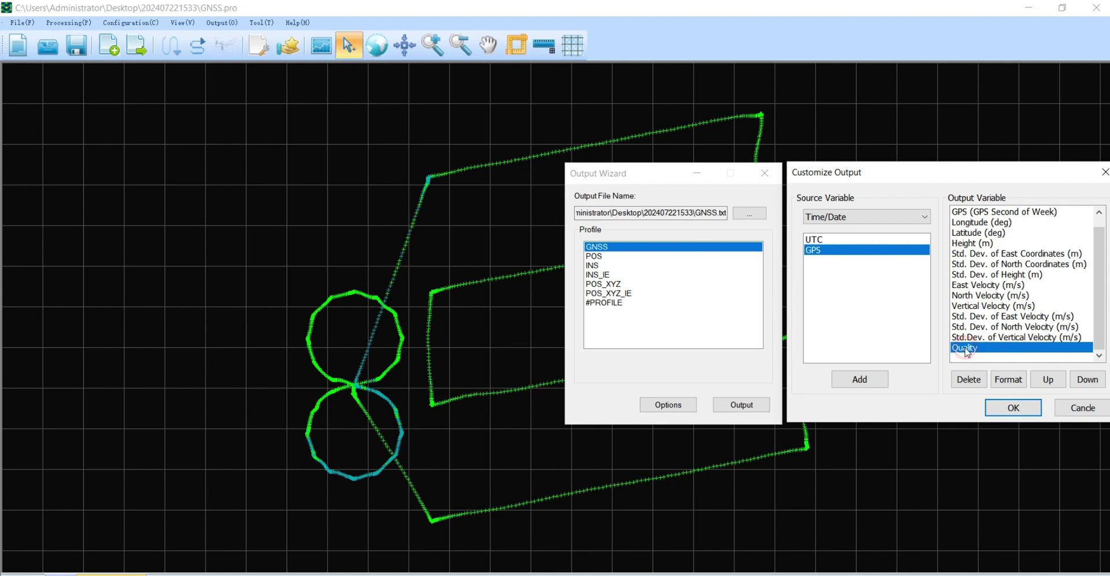
{"action": "left_click", "coordinate": [1008, 412]}
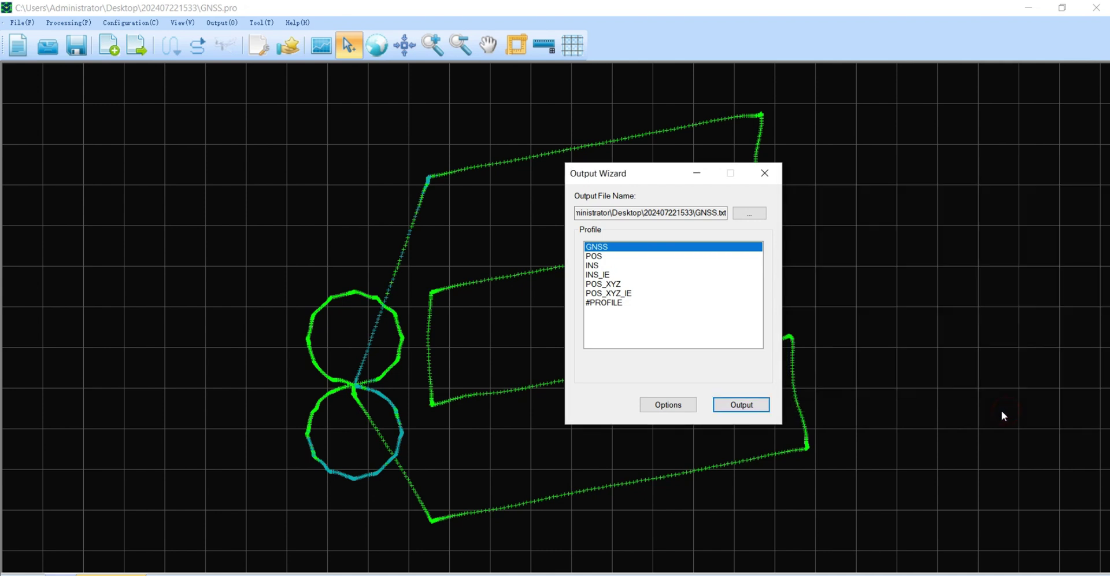
- Output the trajectory with the GNSS profile, check all columns of the exported GNSS text file, and close it
{"action": "left_click", "coordinate": [746, 407]}
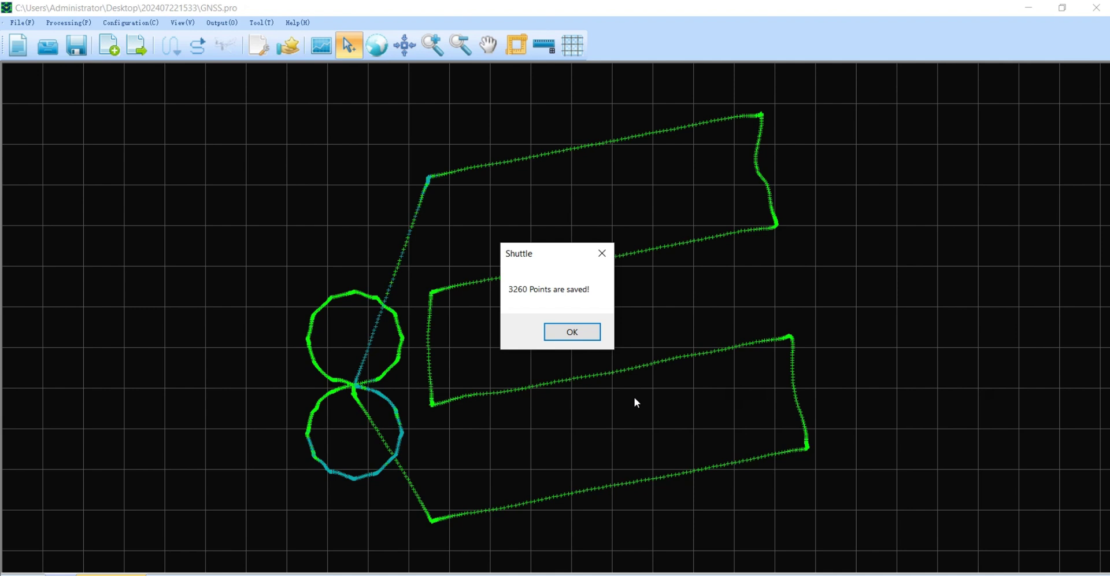
{"action": "left_click", "coordinate": [579, 332]}
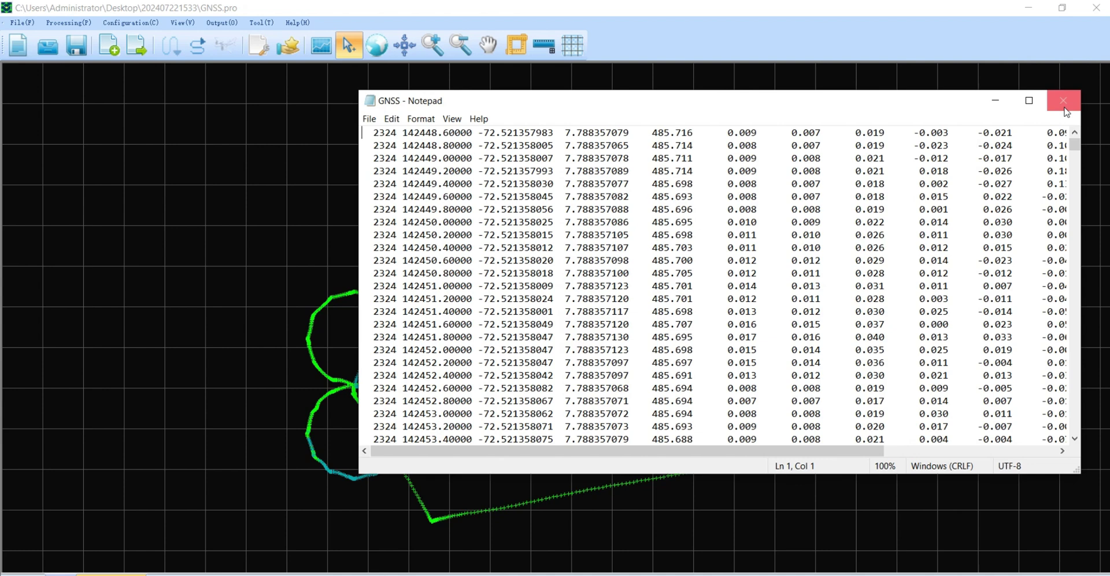
{"action": "left_click_drag", "start_coordinate": [809, 446], "coordinate": [983, 443]}
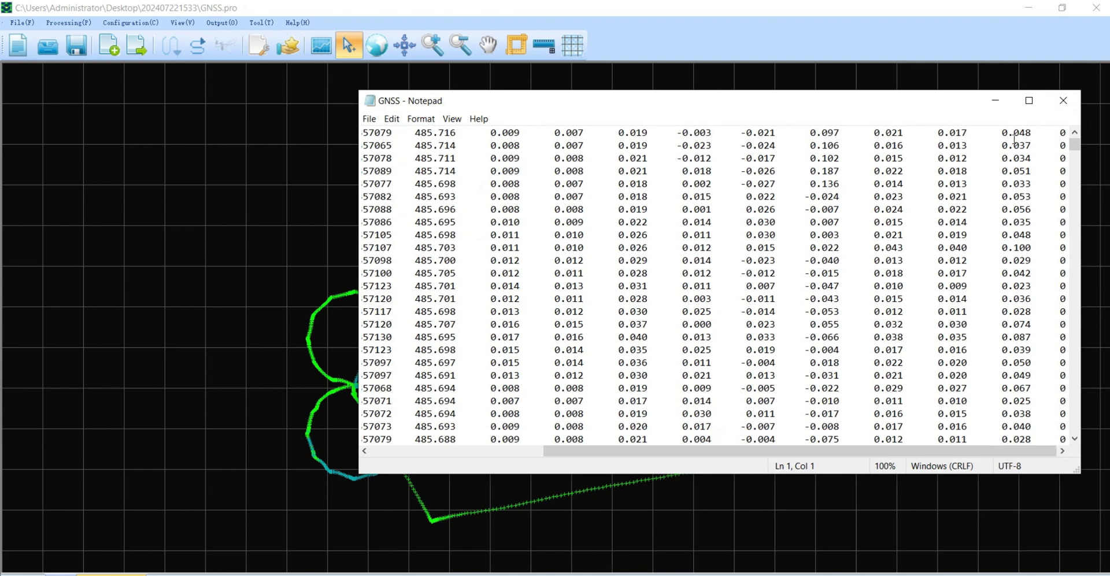
{"action": "left_click_drag", "start_coordinate": [933, 107], "coordinate": [639, 102]}
{"action": "left_click", "coordinate": [768, 94]}
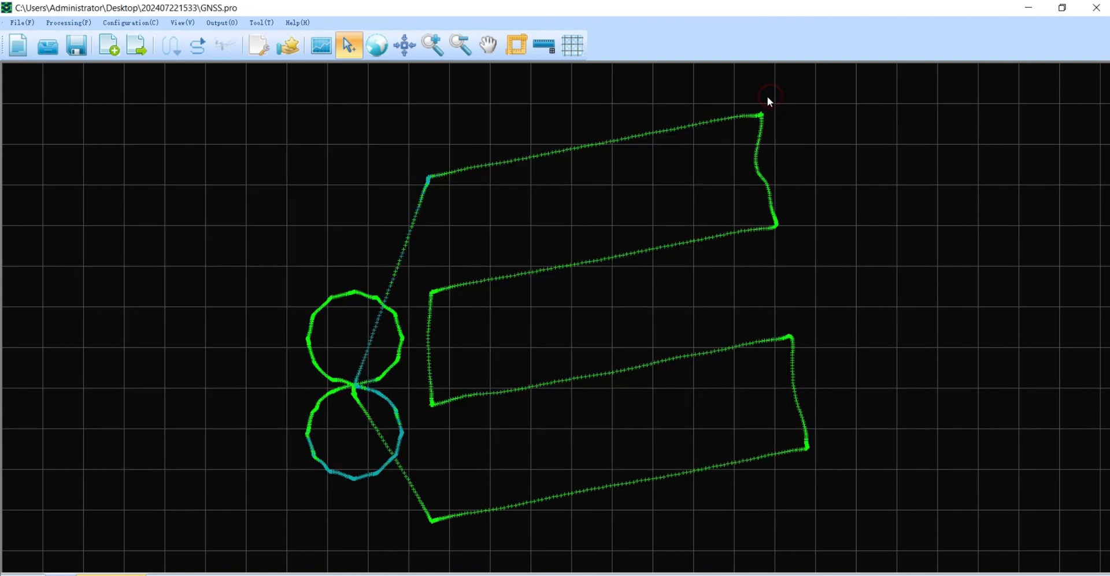
{"action": "left_click", "coordinate": [83, 57]}
{"action": "left_click", "coordinate": [17, 23]}
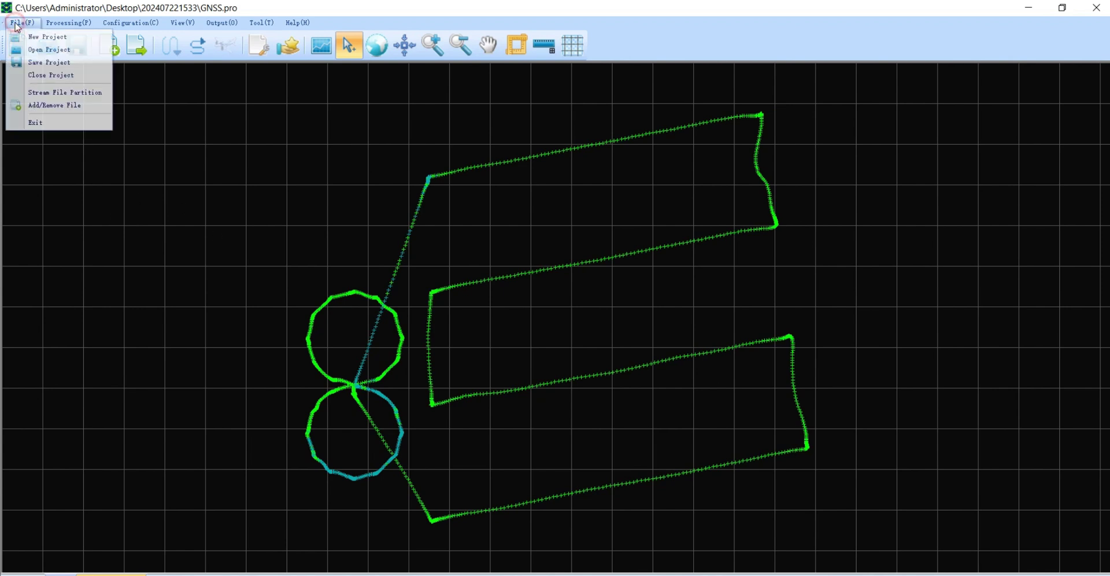
{"action": "left_click", "coordinate": [37, 37]}
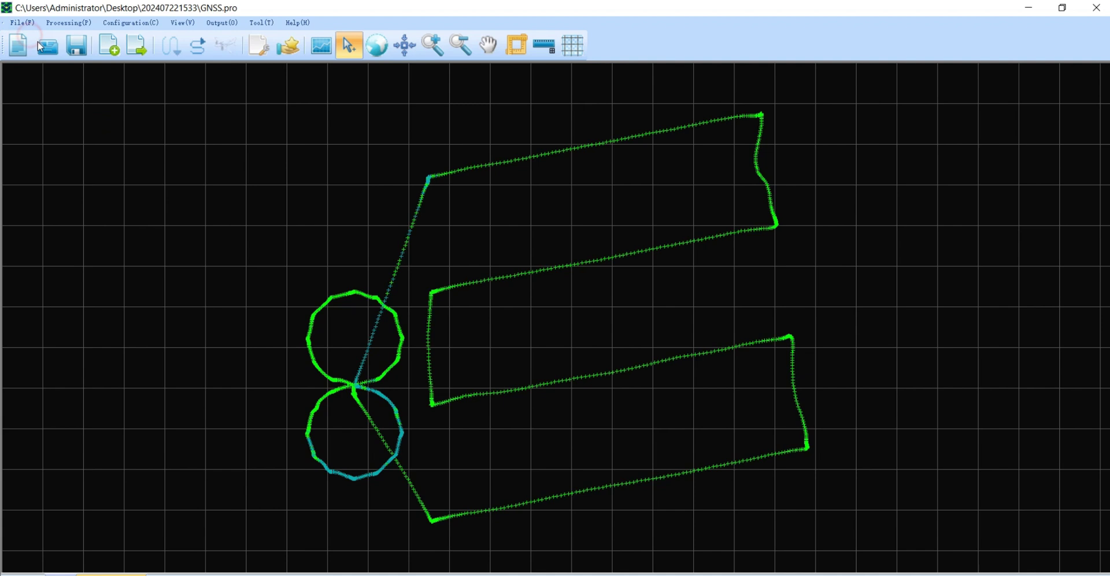
{"action": "left_click_drag", "start_coordinate": [305, 30], "coordinate": [651, 109]}
{"action": "left_click", "coordinate": [574, 128]}
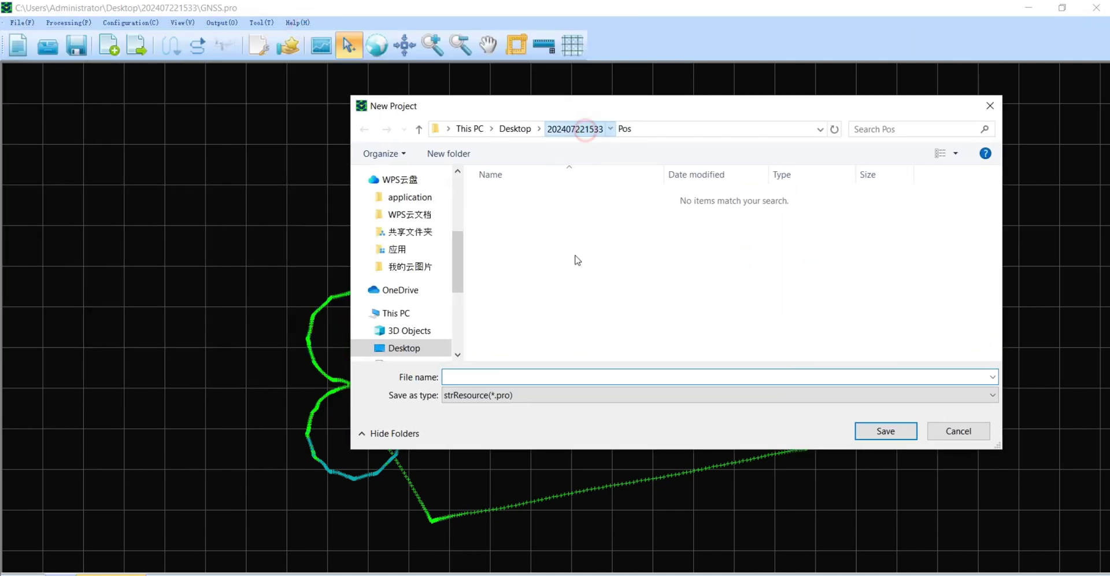
{"action": "left_click", "coordinate": [539, 379]}
{"action": "type", "text": "I"}
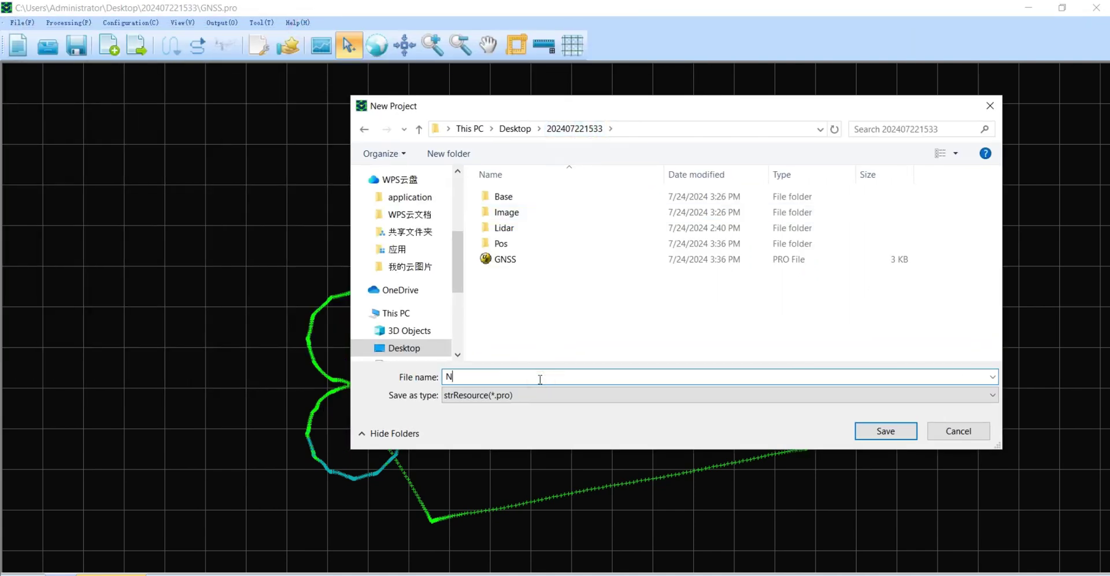
{"action": "type", "text": "NS"}
{"action": "left_click", "coordinate": [885, 431]}
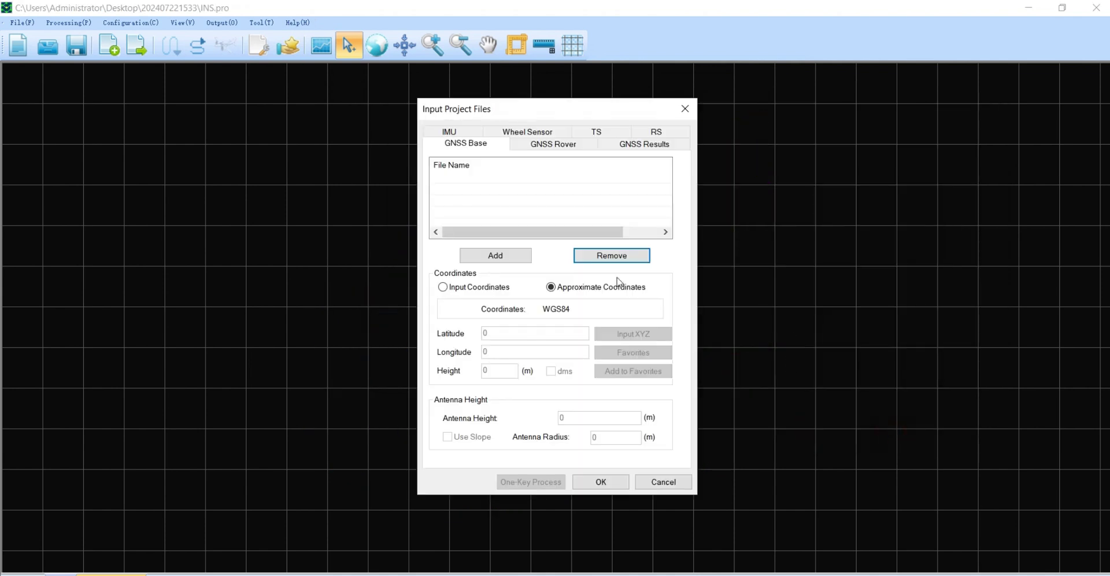
{"action": "left_click", "coordinate": [644, 143]}
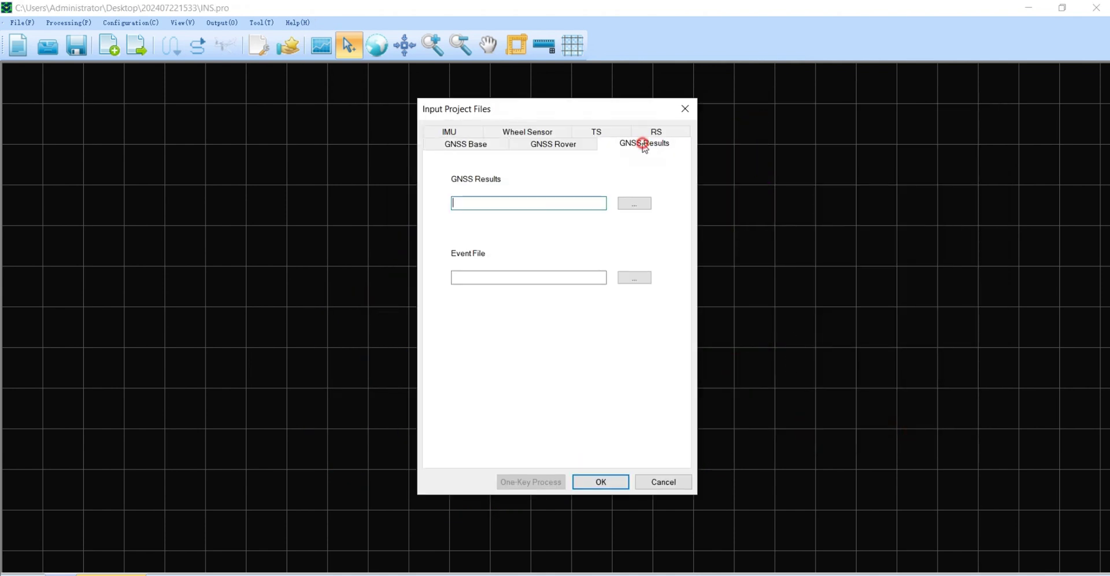
{"action": "left_click", "coordinate": [643, 209]}
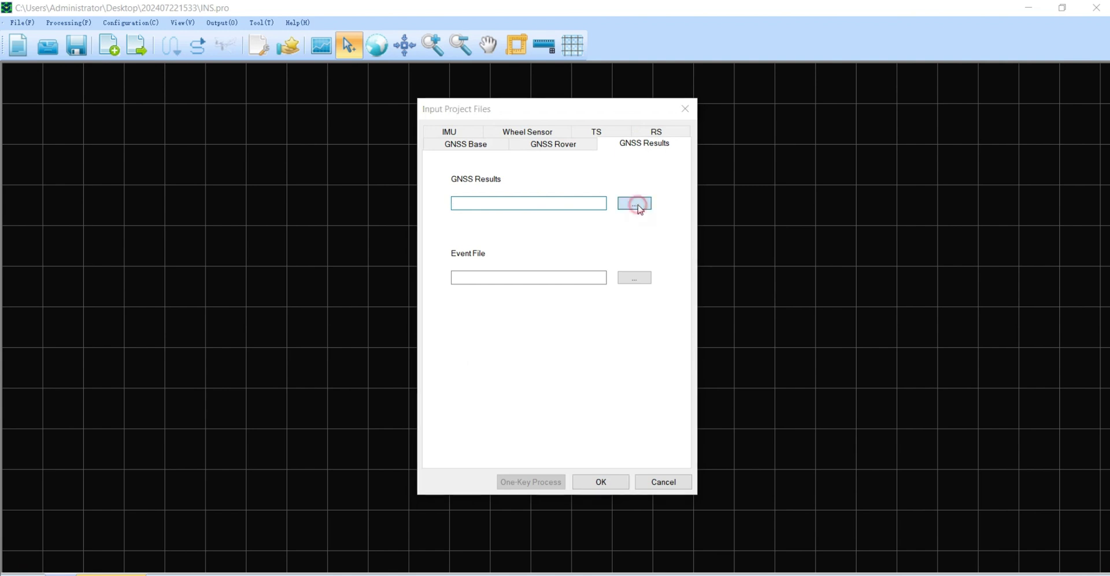
{"action": "left_click", "coordinate": [571, 287]}
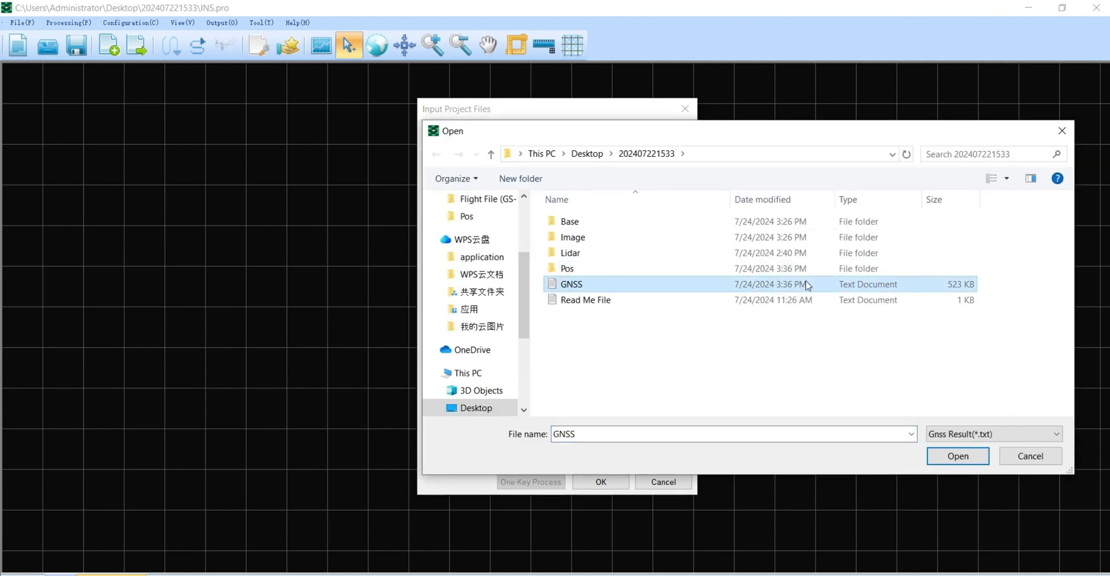
{"action": "left_click", "coordinate": [943, 457]}
{"action": "left_click", "coordinate": [631, 282]}
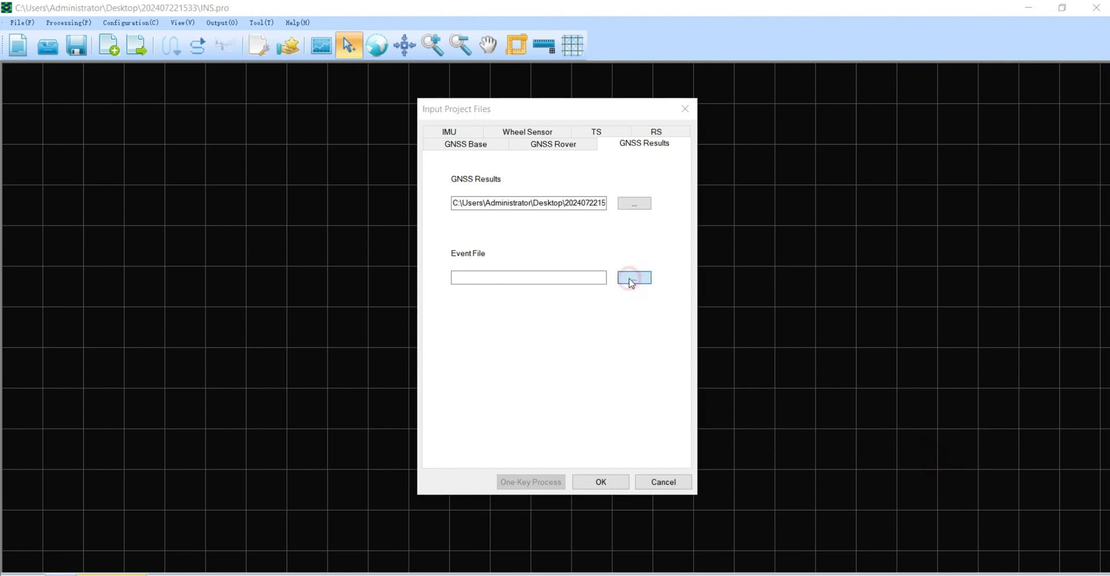
{"action": "left_click", "coordinate": [577, 270]}
{"action": "double_click", "coordinate": [577, 269]}
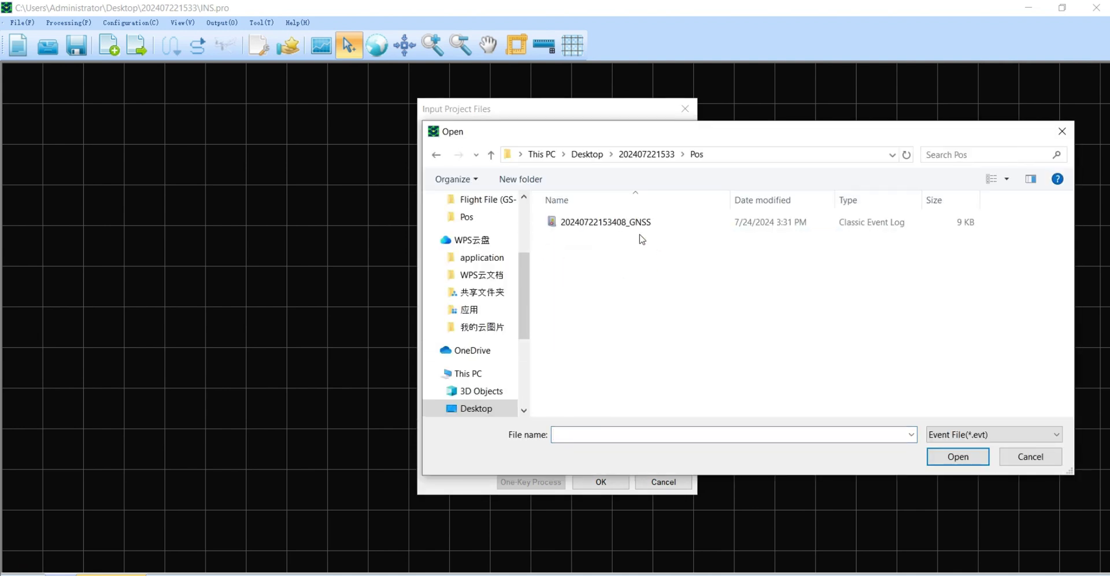
{"action": "left_click", "coordinate": [614, 222]}
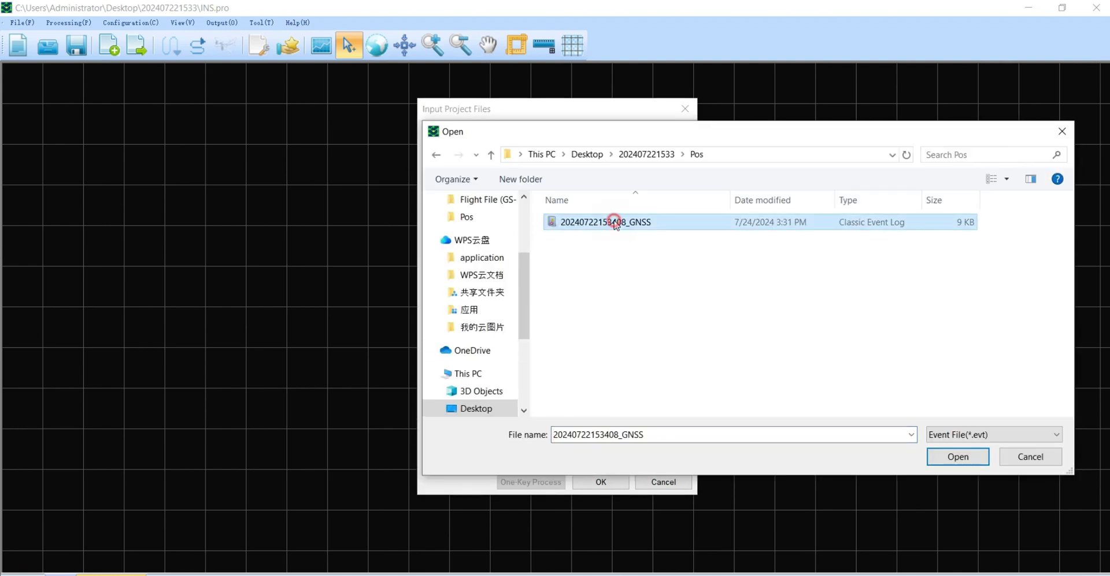
{"action": "left_click", "coordinate": [951, 457]}
{"action": "left_click", "coordinate": [453, 129]}
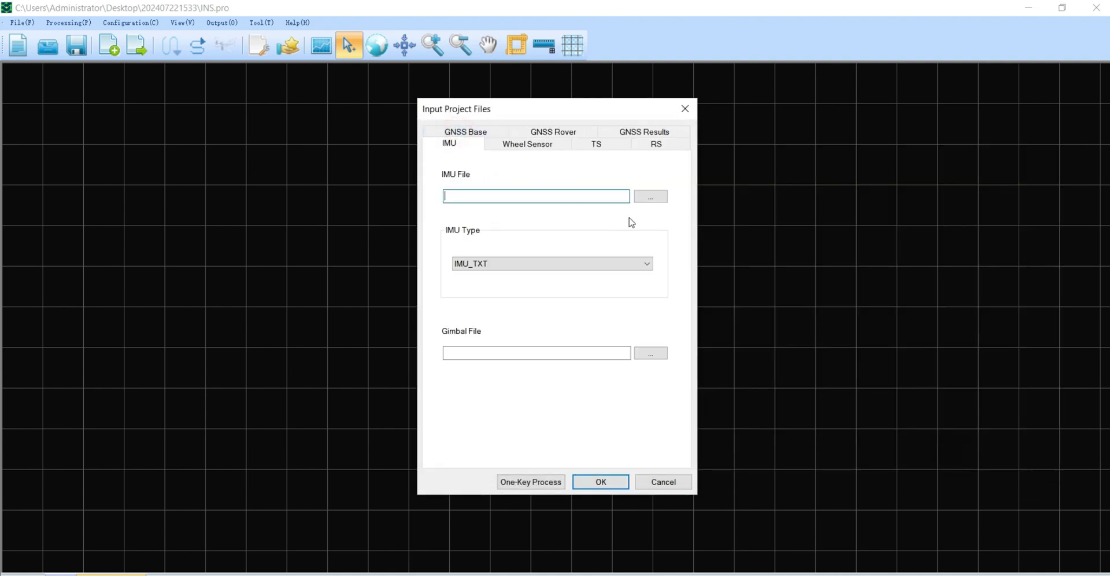
{"action": "left_click", "coordinate": [650, 196]}
{"action": "left_click", "coordinate": [609, 222]}
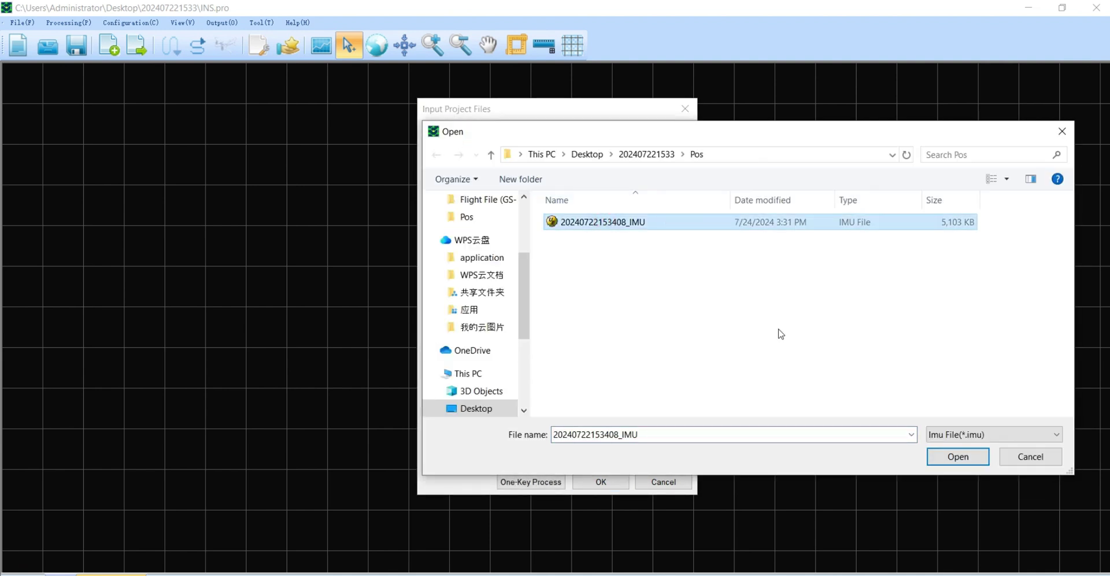
{"action": "left_click", "coordinate": [954, 456]}
{"action": "left_click", "coordinate": [631, 263]}
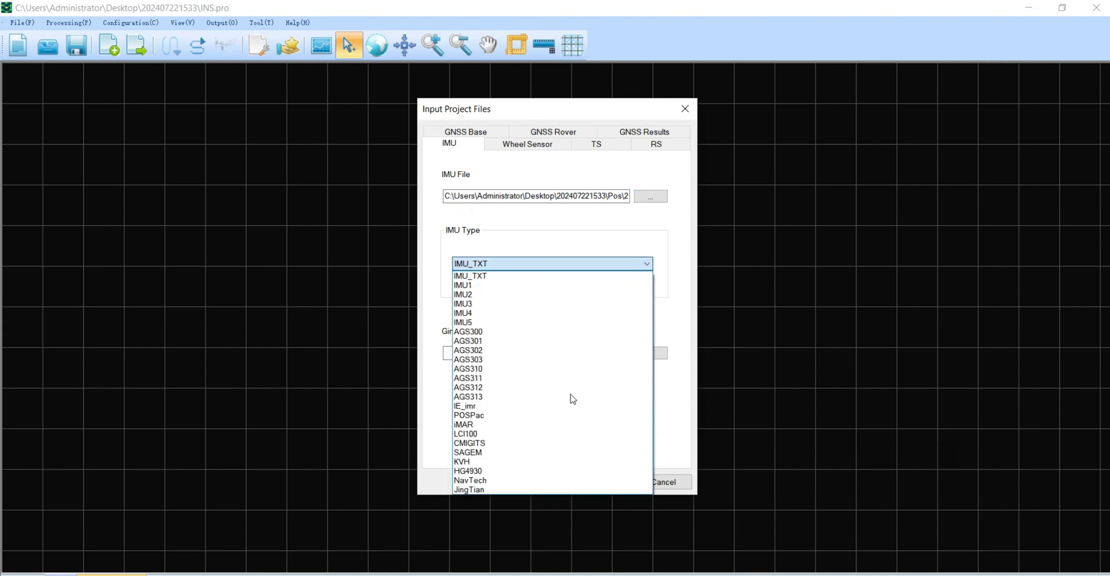
{"action": "left_click", "coordinate": [512, 481]}
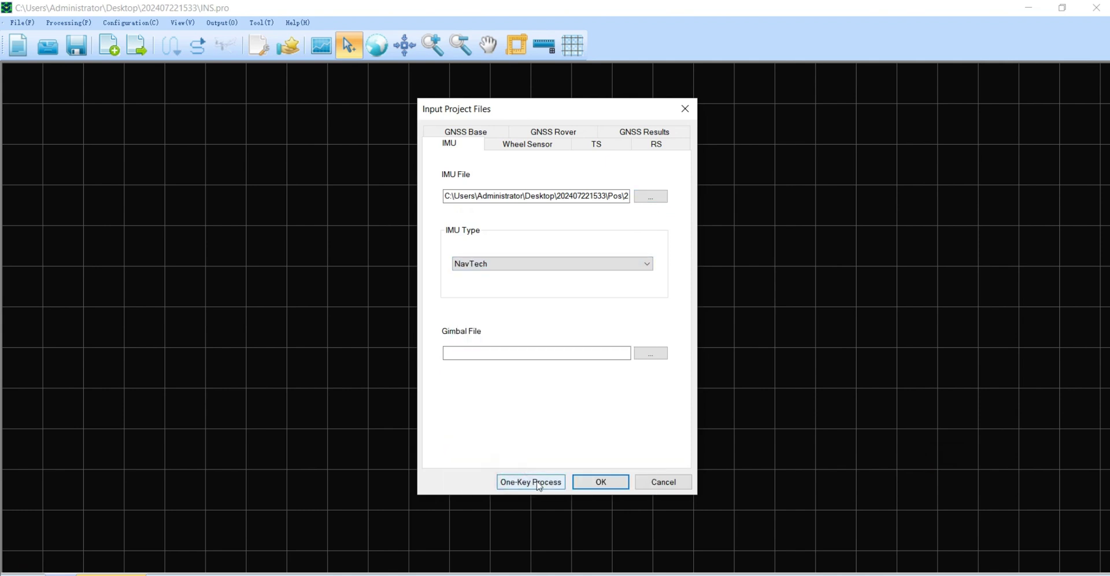
{"action": "left_click", "coordinate": [601, 482]}
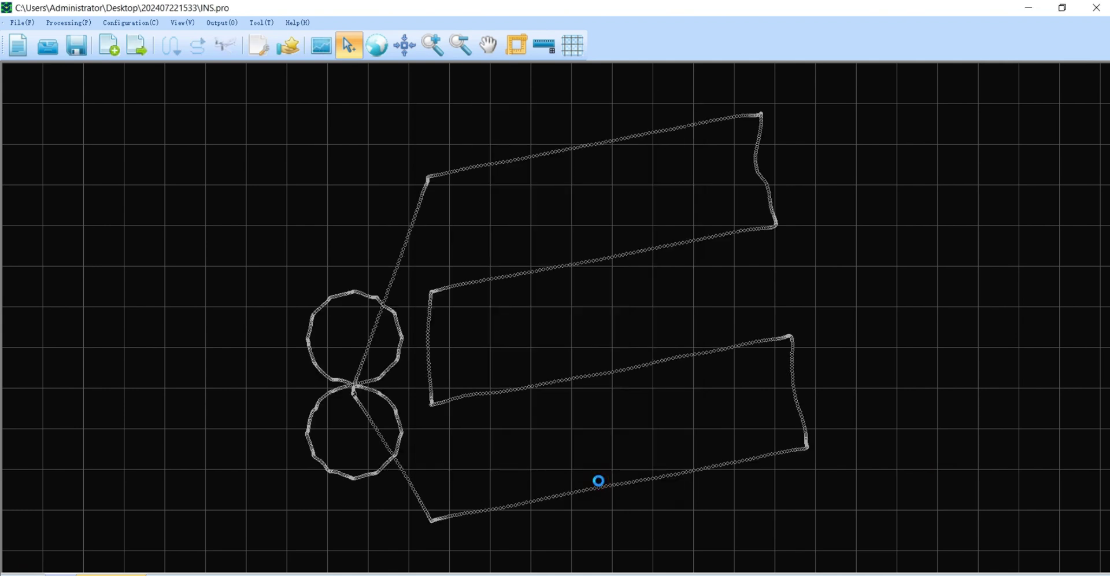
{"action": "left_click", "coordinate": [264, 51]}
{"action": "left_click", "coordinate": [438, 133]}
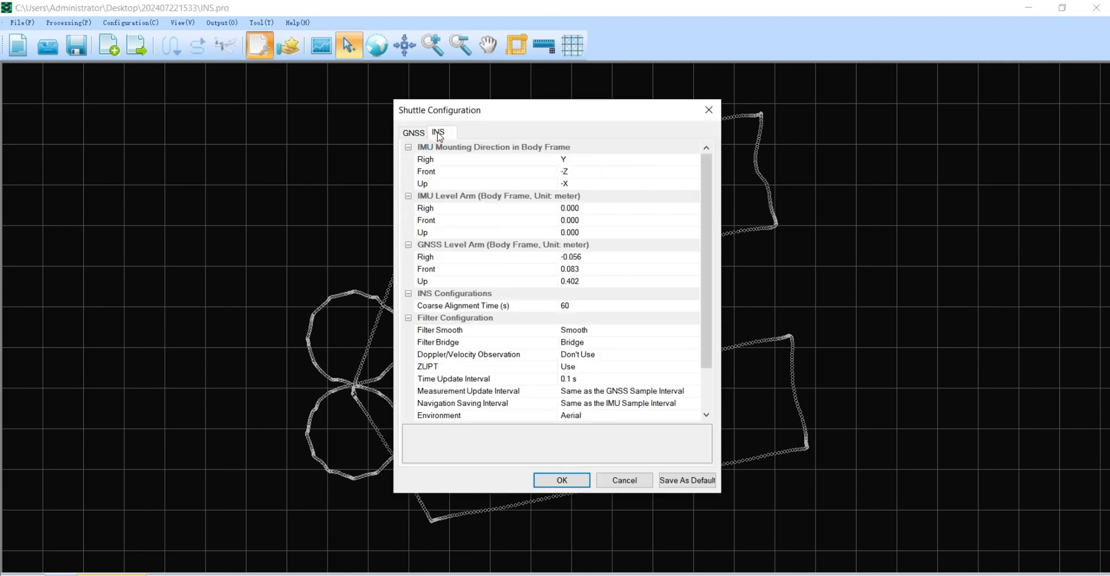
{"action": "left_click_drag", "start_coordinate": [605, 111], "coordinate": [505, 103]}
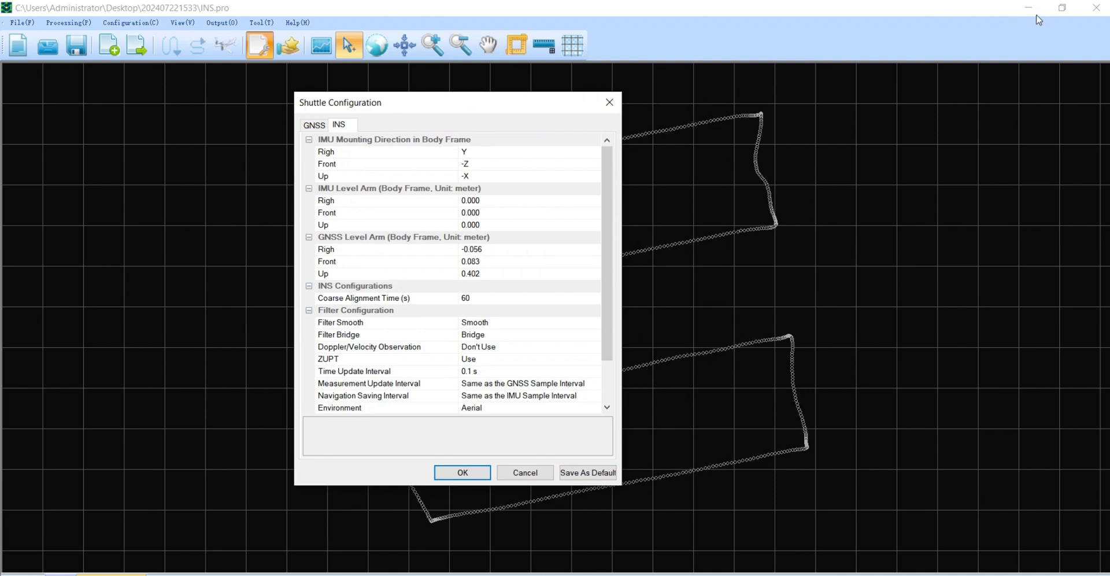
{"action": "left_click", "coordinate": [611, 111]}
{"action": "left_click", "coordinate": [1061, 8]}
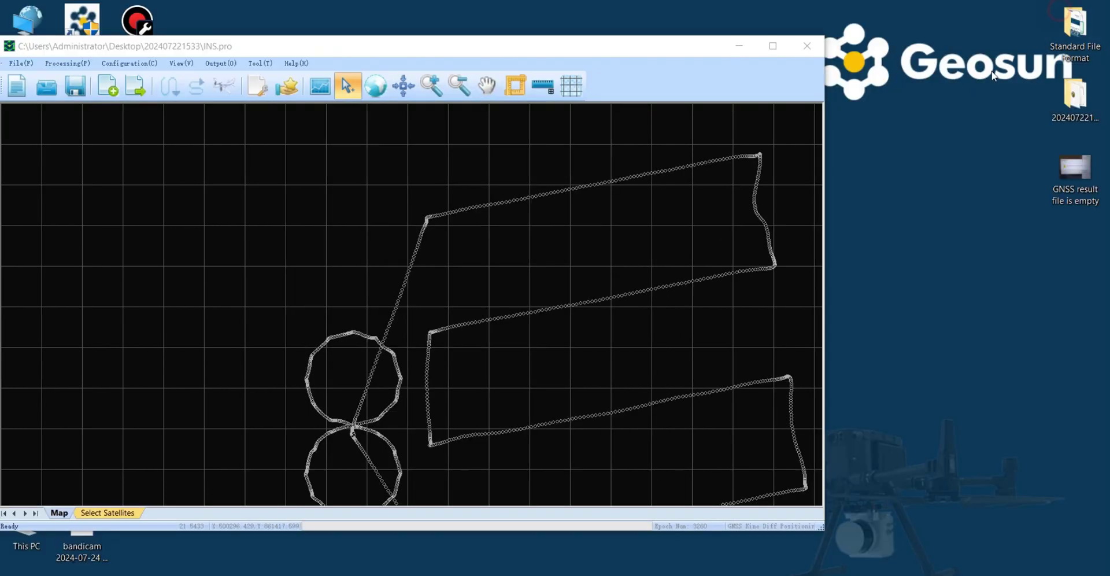
{"action": "double_click", "coordinate": [1063, 104]}
{"action": "double_click", "coordinate": [272, 284]}
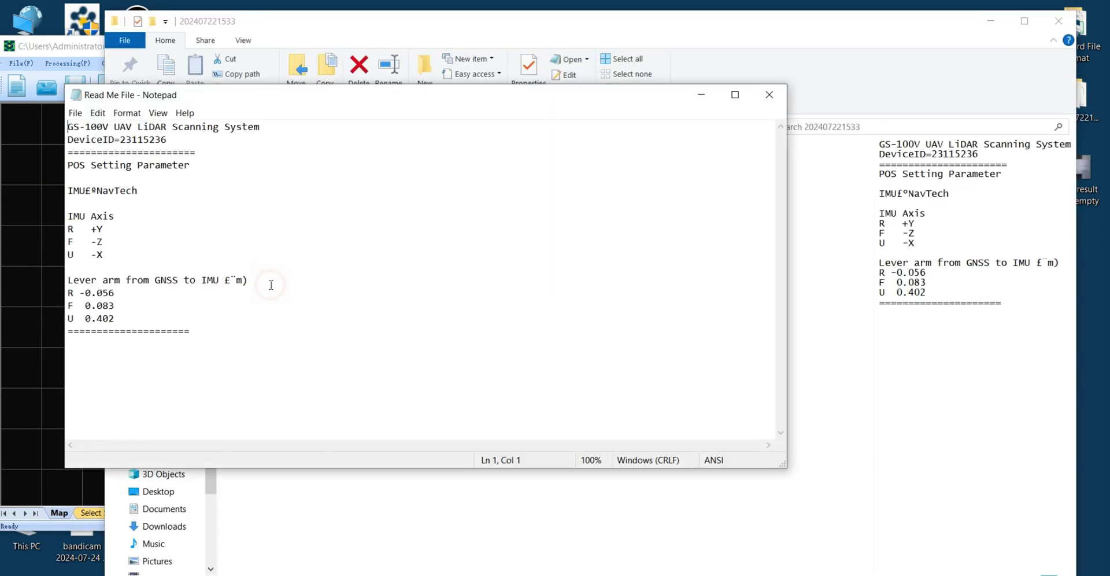
{"action": "left_click", "coordinate": [990, 25]}
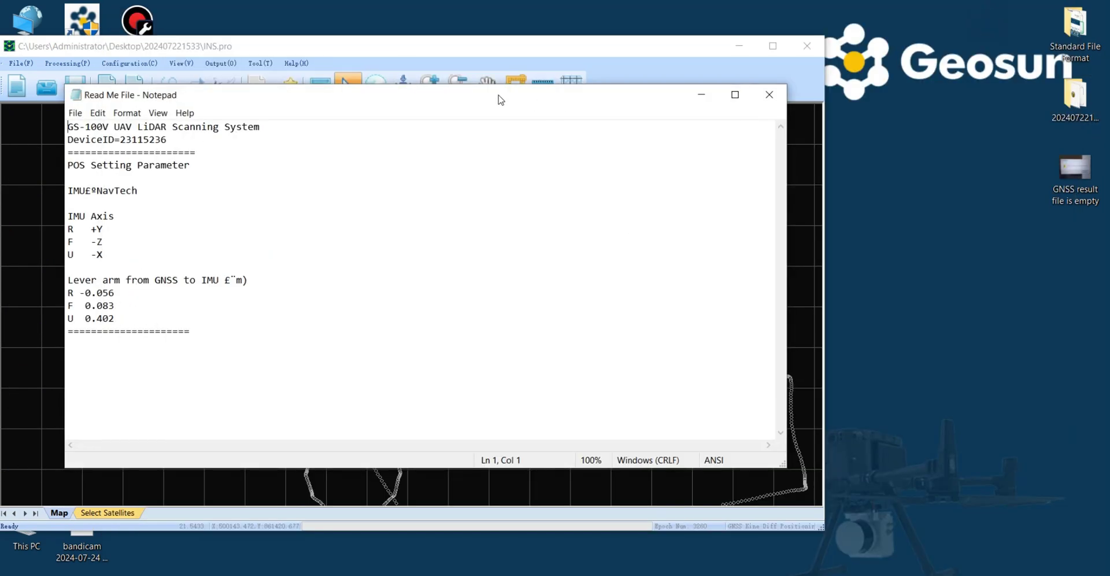
{"action": "left_click_drag", "start_coordinate": [405, 99], "coordinate": [1070, 63]}
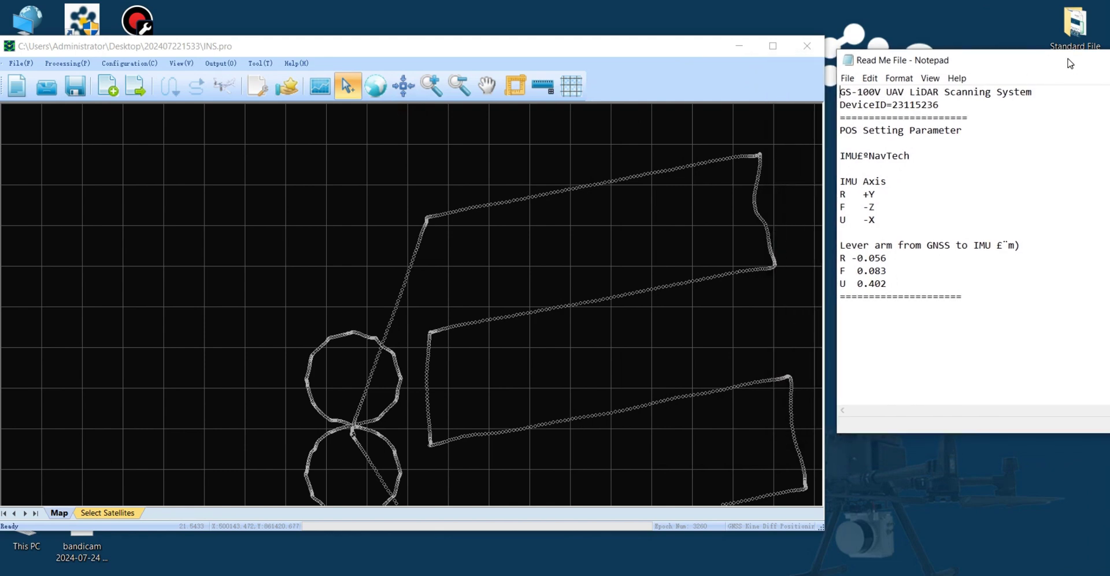
- Open the INS configuration and compare its IMU mounting directions with the IMU axes in the Read Me File
{"action": "left_click", "coordinate": [263, 94]}
{"action": "left_click", "coordinate": [292, 118]}
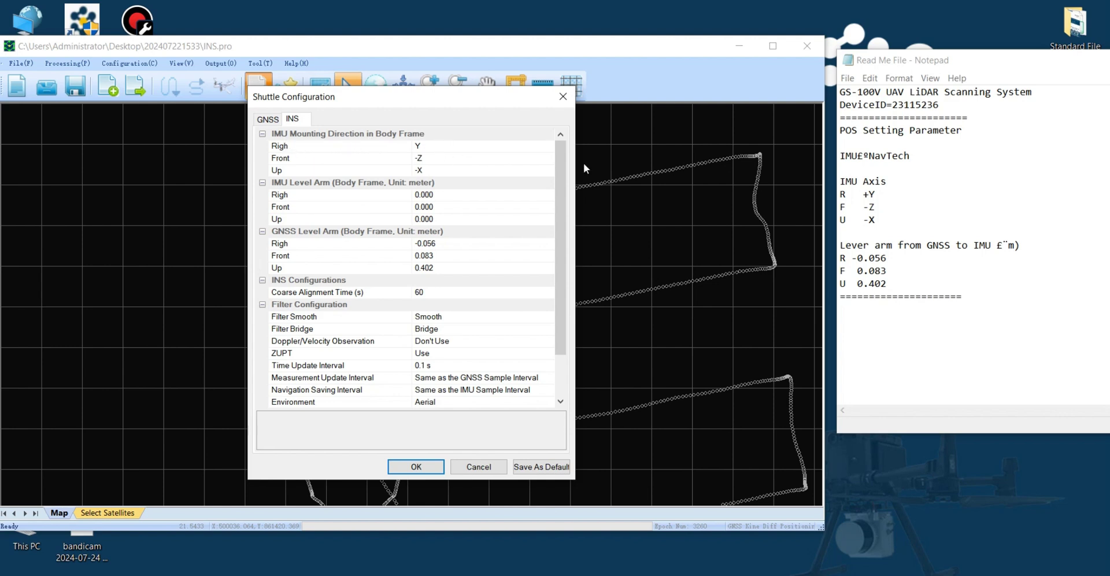
{"action": "left_click_drag", "start_coordinate": [878, 192], "coordinate": [864, 194]}
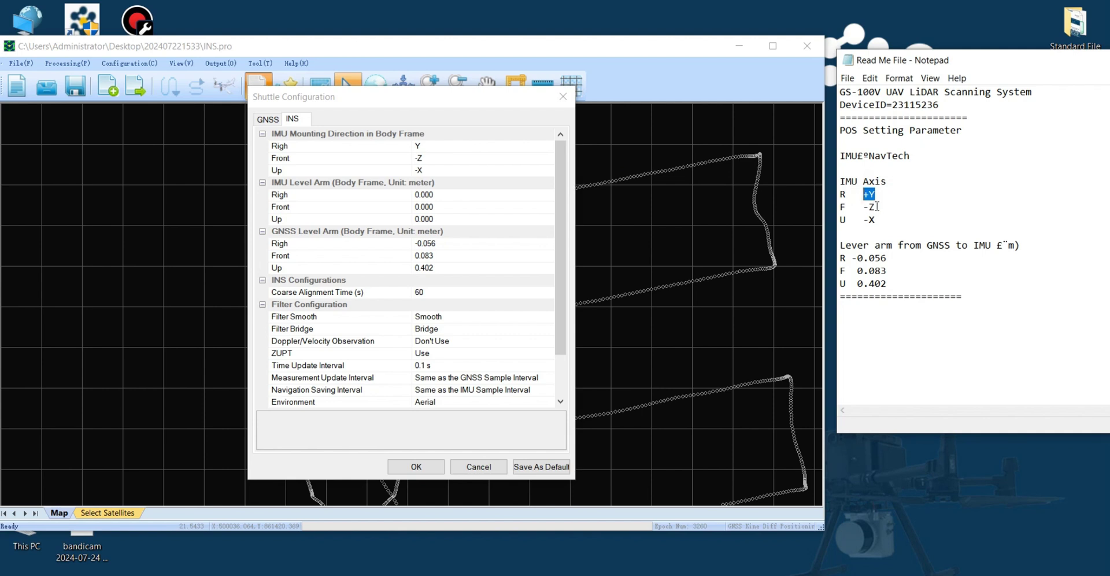
{"action": "left_click_drag", "start_coordinate": [877, 205], "coordinate": [865, 207]}
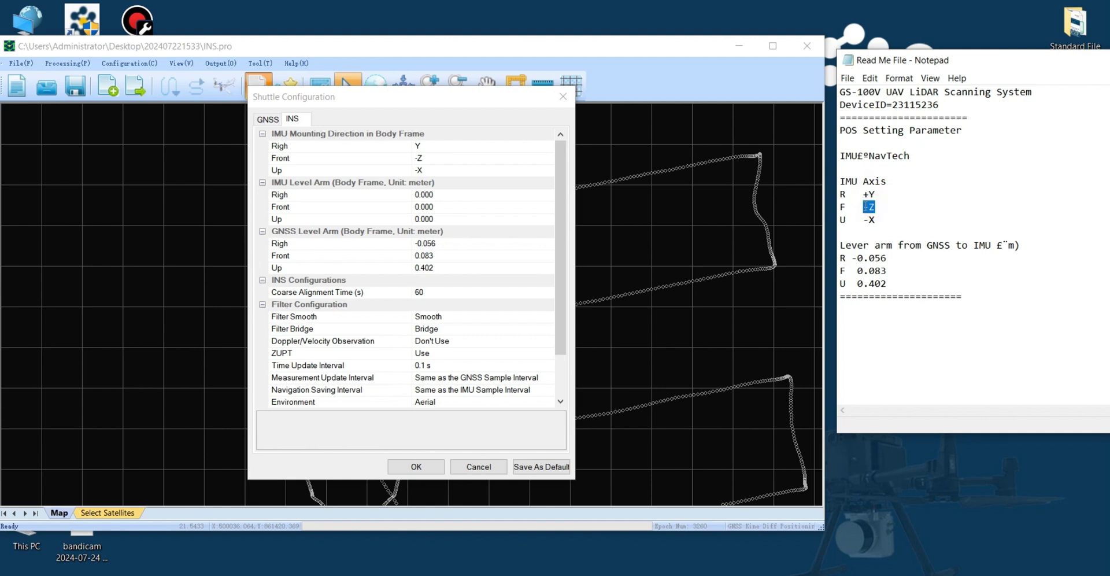
{"action": "left_click", "coordinate": [473, 159]}
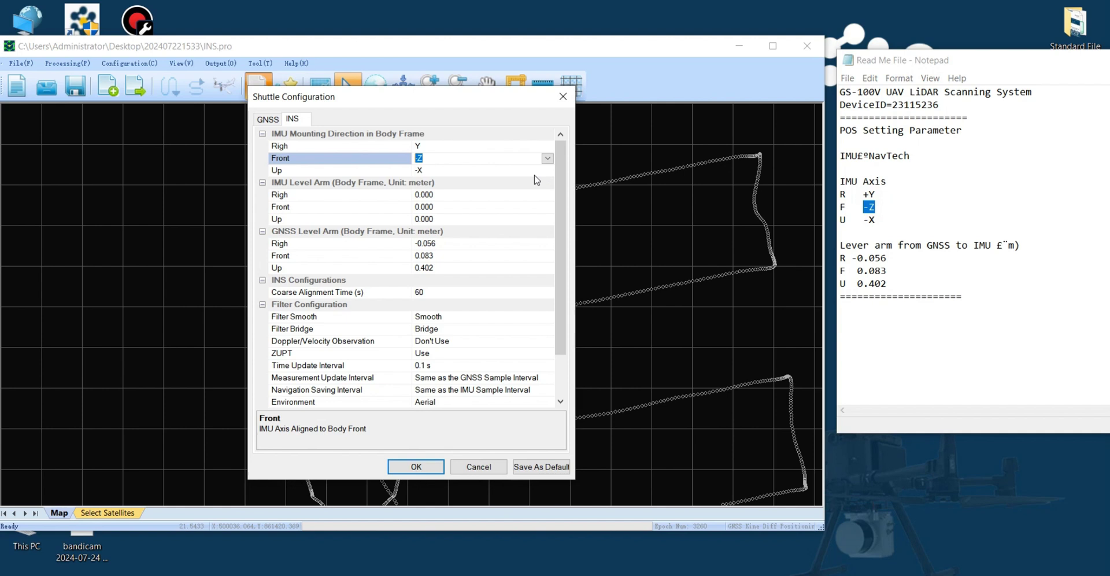
{"action": "left_click_drag", "start_coordinate": [876, 218], "coordinate": [863, 219]}
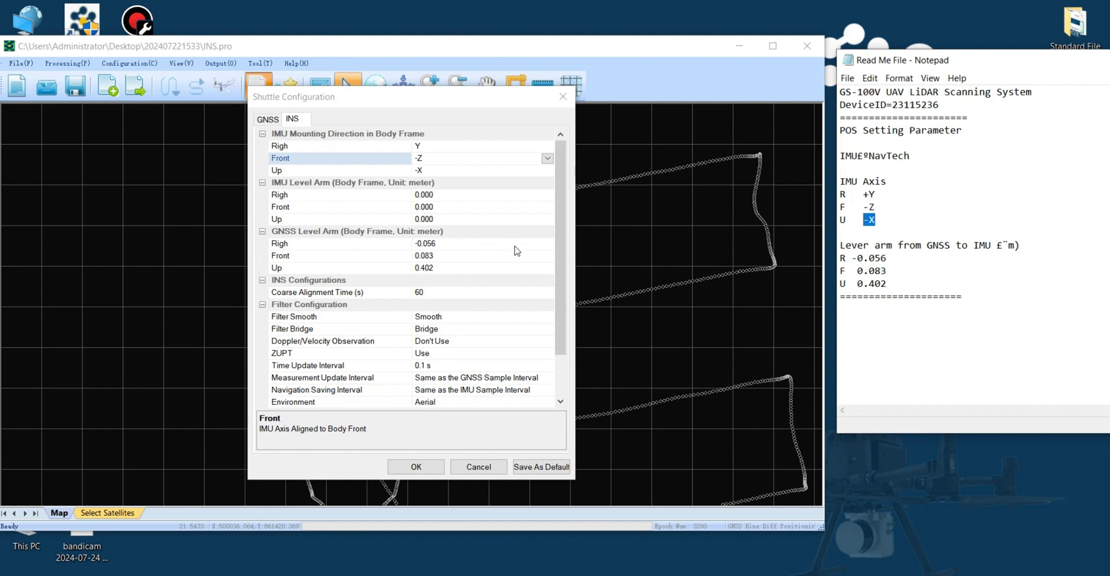
- Compare the GNSS lever arm values for right, front and up with the Read Me File, and close the file
{"action": "left_click_drag", "start_coordinate": [890, 259], "coordinate": [860, 260]}
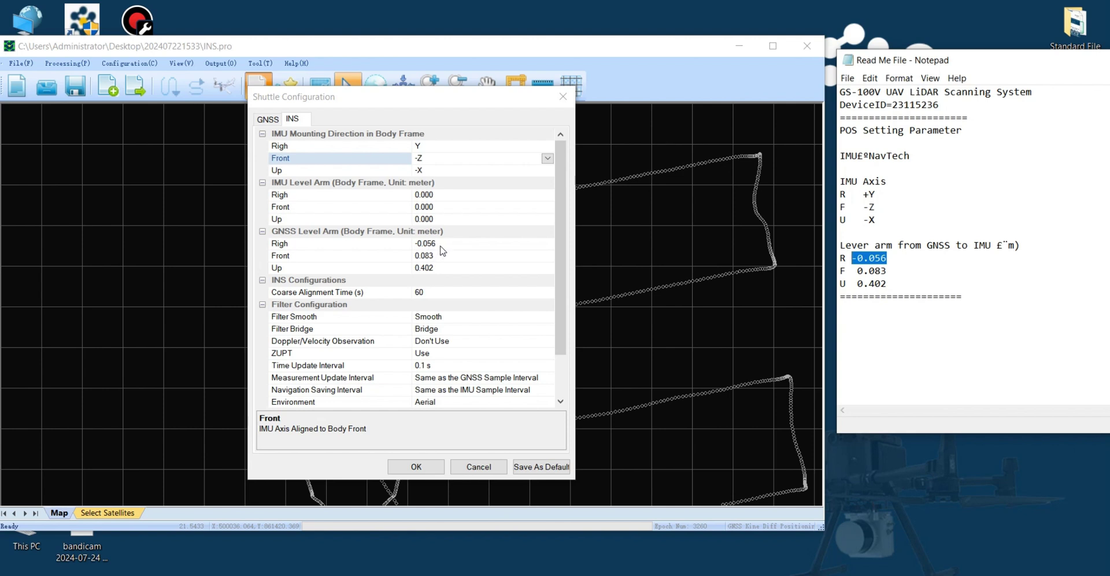
{"action": "left_click", "coordinate": [334, 256]}
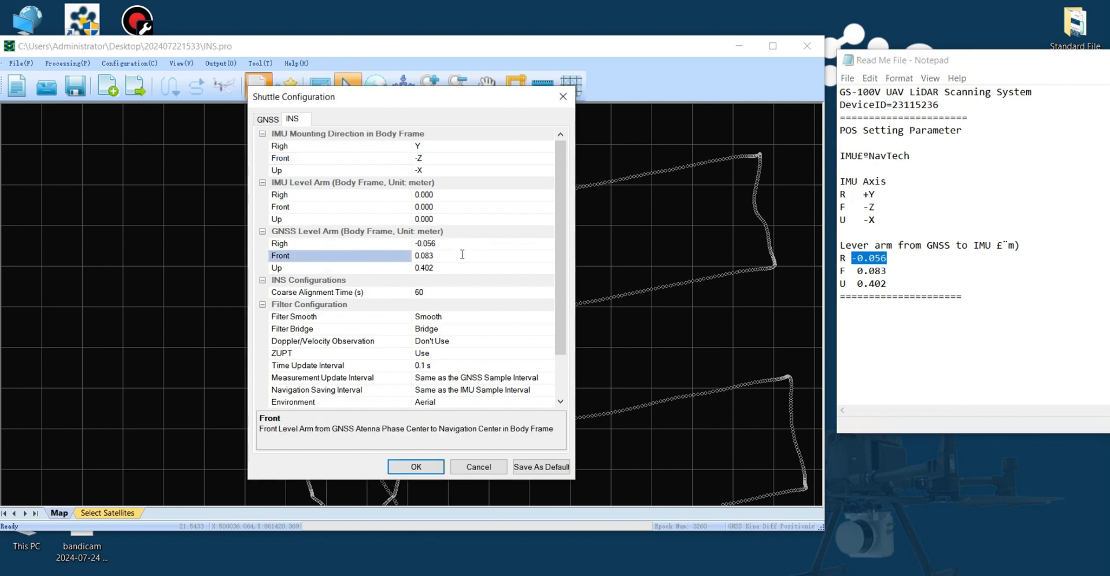
{"action": "left_click", "coordinate": [462, 254]}
{"action": "left_click_drag", "start_coordinate": [903, 270], "coordinate": [856, 271]}
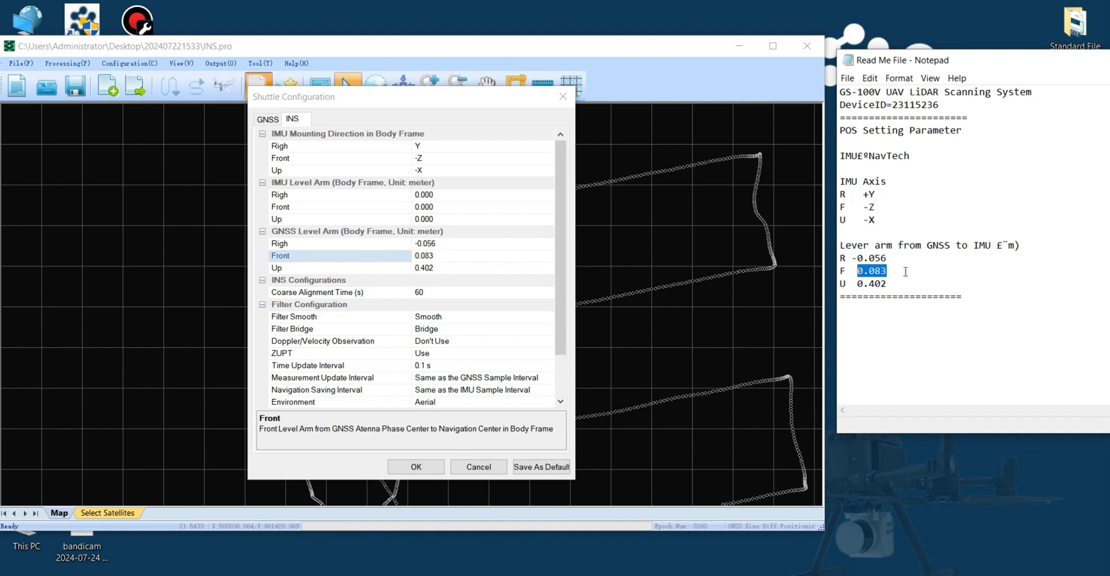
{"action": "left_click", "coordinate": [433, 267]}
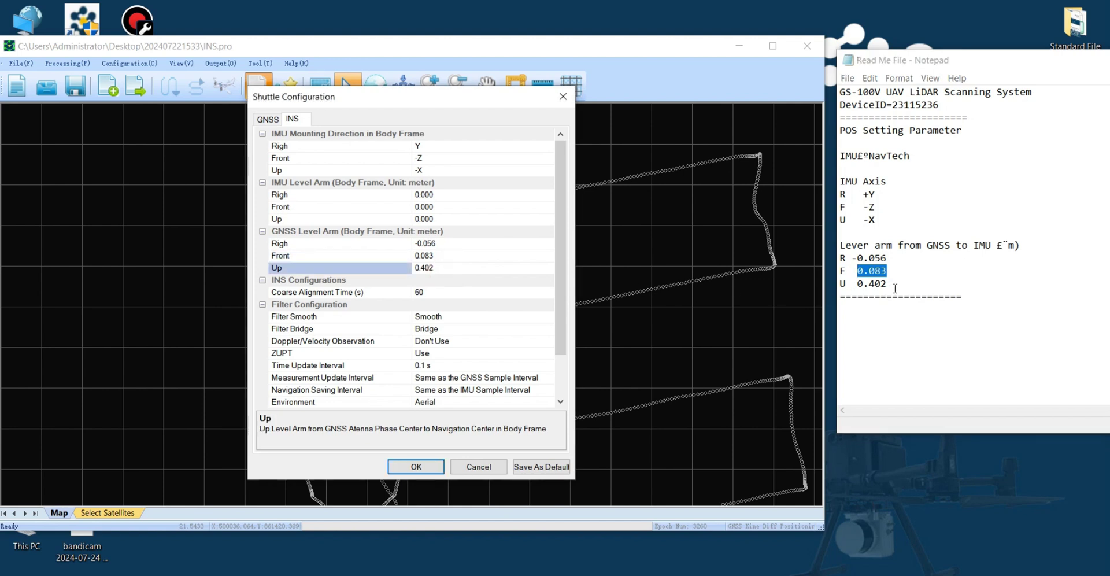
{"action": "left_click_drag", "start_coordinate": [903, 283], "coordinate": [856, 283]}
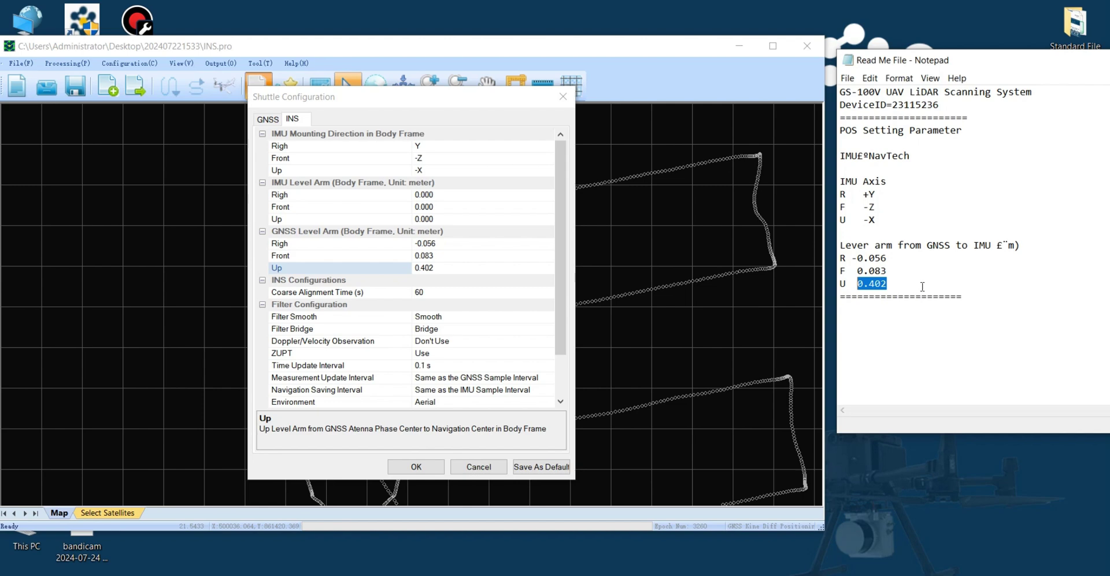
{"action": "left_click_drag", "start_coordinate": [1030, 63], "coordinate": [466, 108]}
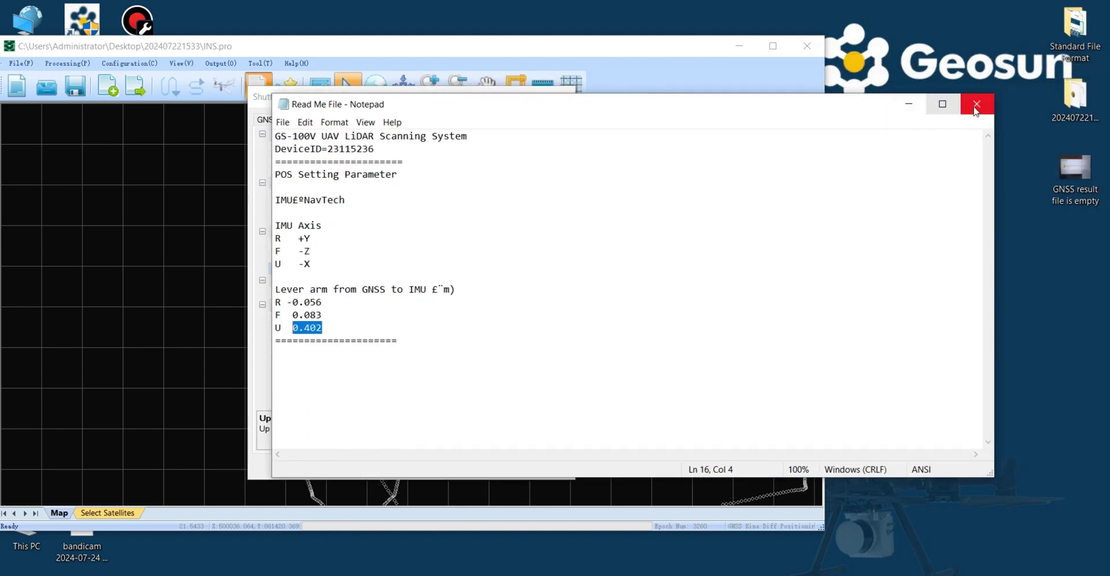
{"action": "left_click", "coordinate": [976, 105]}
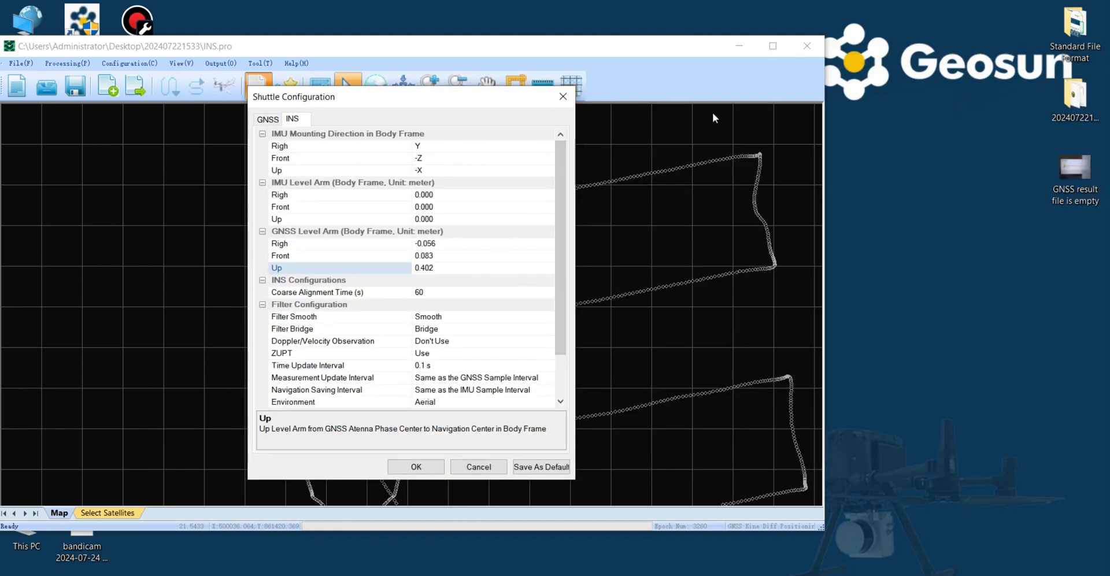
- Save the INS configuration as default, accept it, and run GNSS/INS Integration in the maximized window
{"action": "left_click_drag", "start_coordinate": [559, 277], "coordinate": [560, 349]}
{"action": "left_click", "coordinate": [450, 268]}
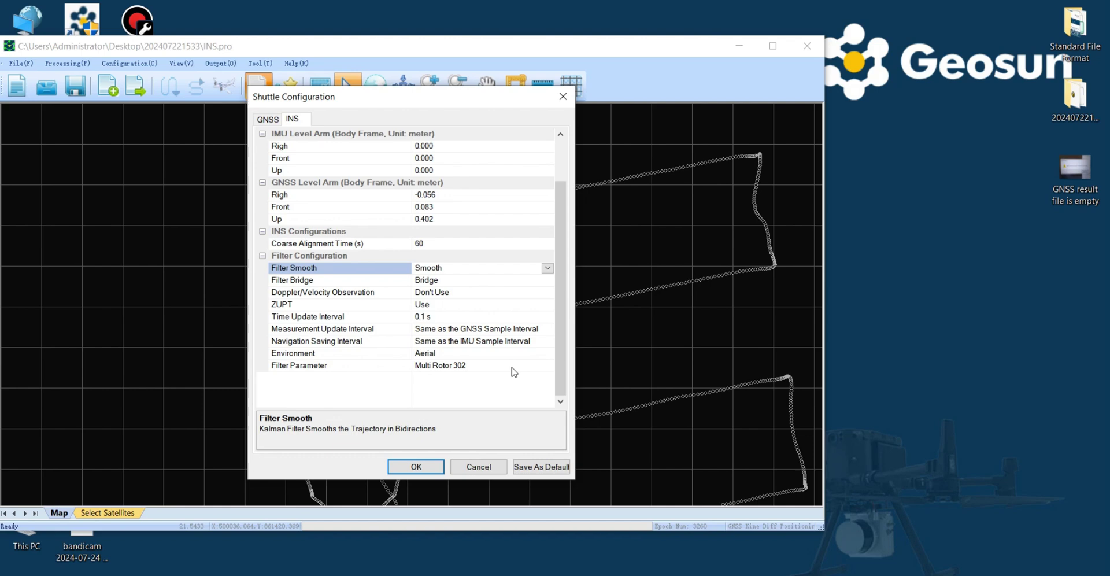
{"action": "left_click", "coordinate": [537, 467]}
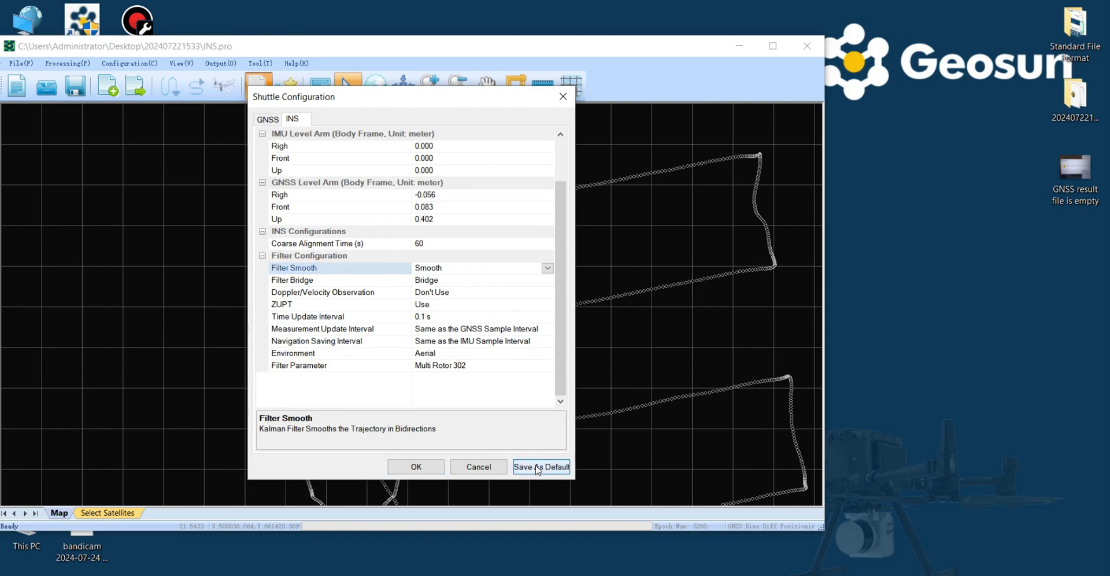
{"action": "left_click", "coordinate": [417, 466]}
{"action": "left_click", "coordinate": [771, 47]}
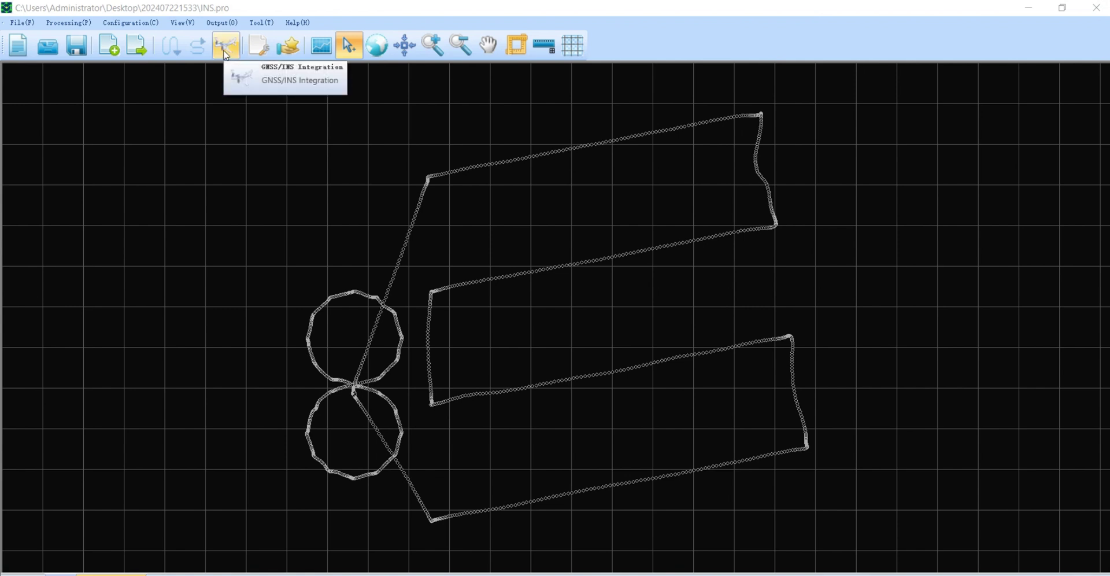
{"action": "left_click", "coordinate": [225, 55]}
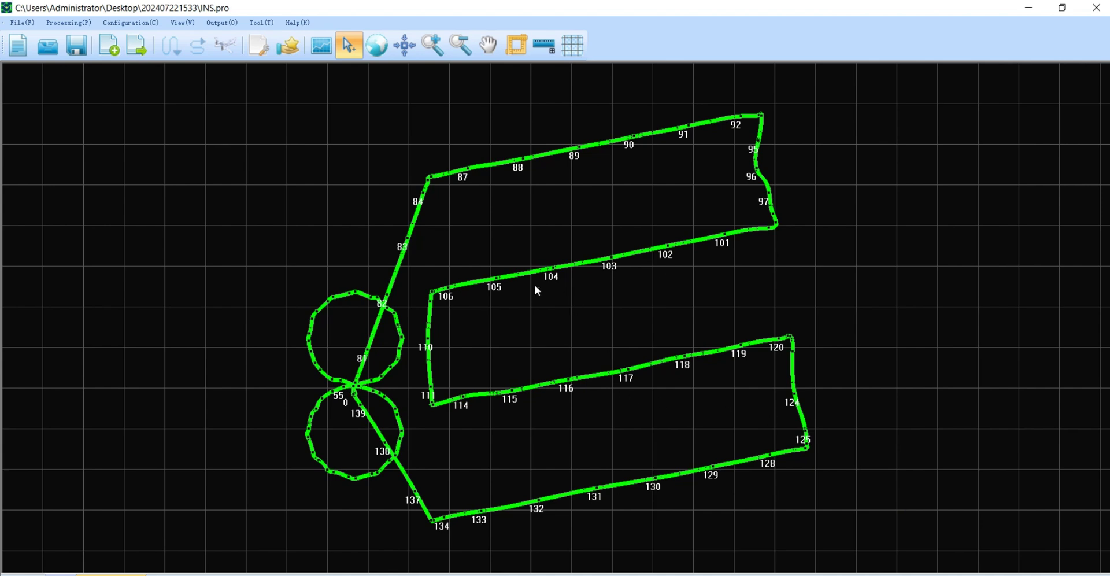
- Examine the integrated trajectory's flight lines, calibration circles and takeoff area for smoothness and position quality
{"action": "scroll", "coordinate": [535, 289], "scroll_direction": "up", "scroll_amount": 4}
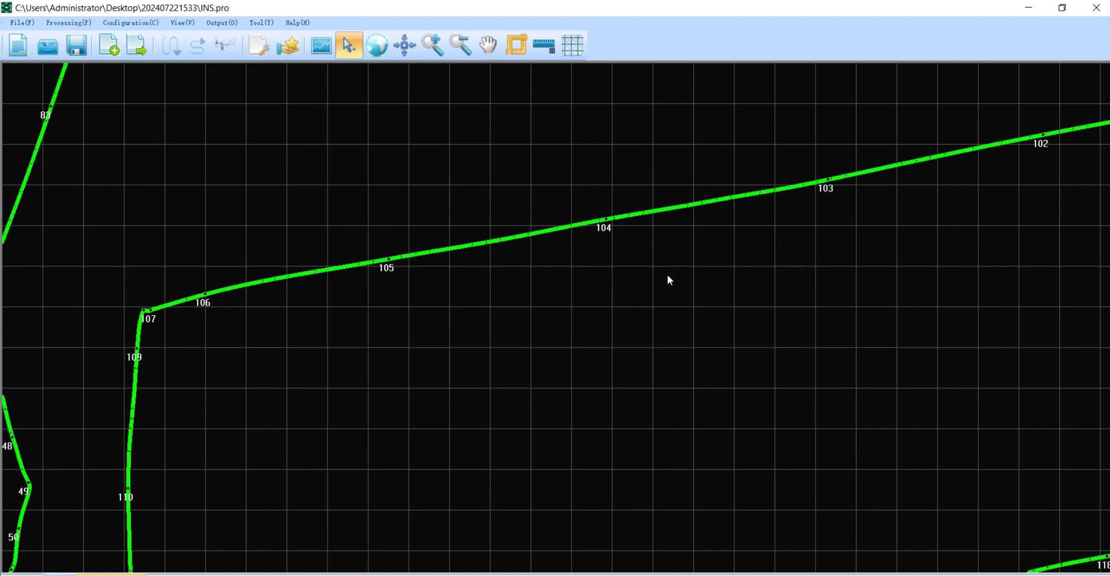
{"action": "scroll", "coordinate": [701, 273], "scroll_direction": "down", "scroll_amount": 2}
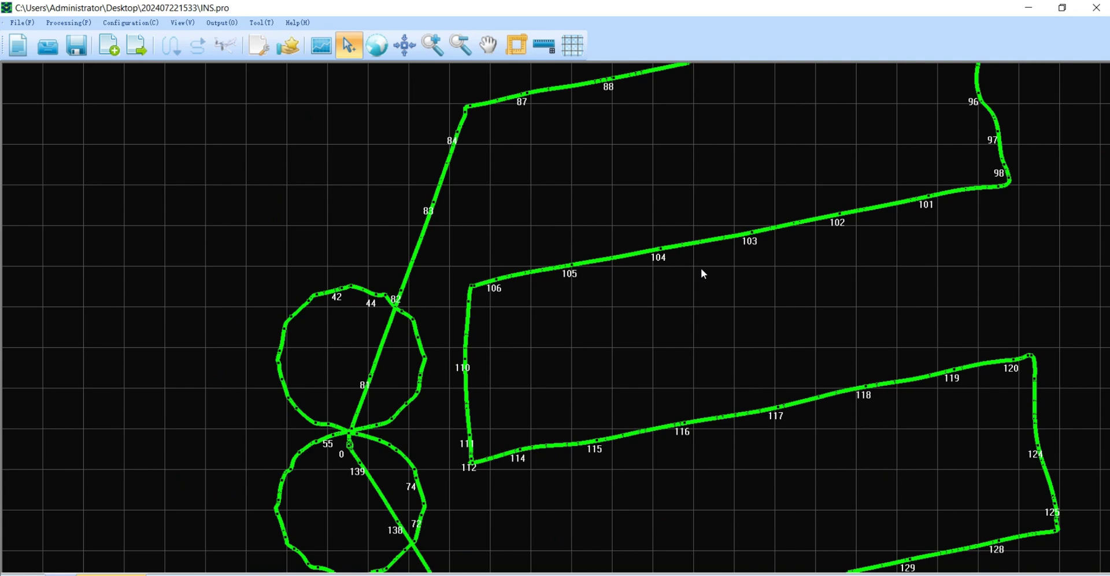
{"action": "scroll", "coordinate": [391, 389], "scroll_direction": "up", "scroll_amount": 3}
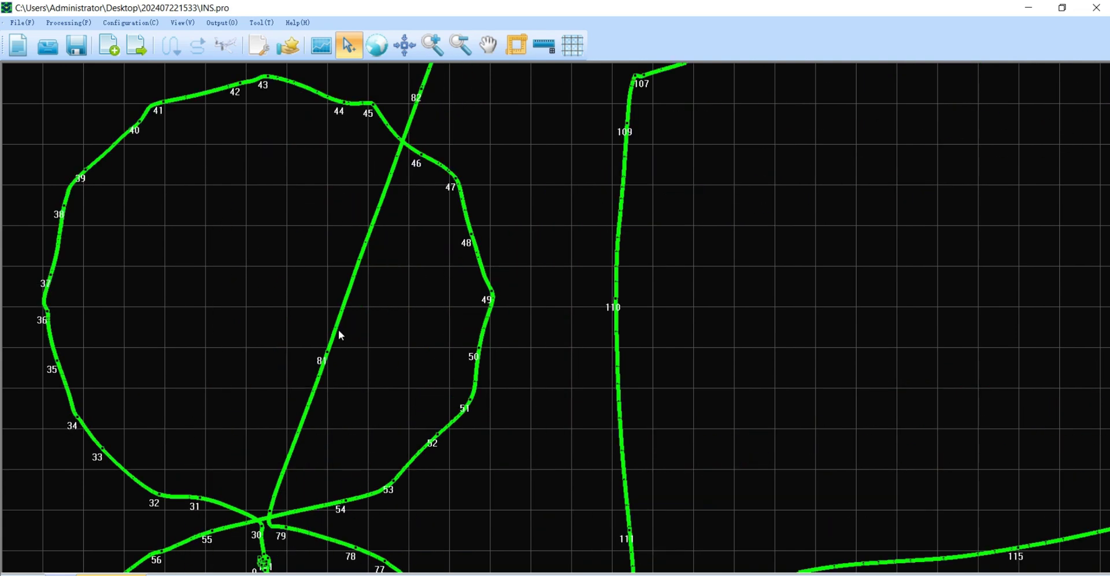
{"action": "scroll", "coordinate": [372, 293], "scroll_direction": "down", "scroll_amount": 1}
{"action": "scroll", "coordinate": [310, 396], "scroll_direction": "up", "scroll_amount": 2}
{"action": "scroll", "coordinate": [379, 329], "scroll_direction": "up", "scroll_amount": 2}
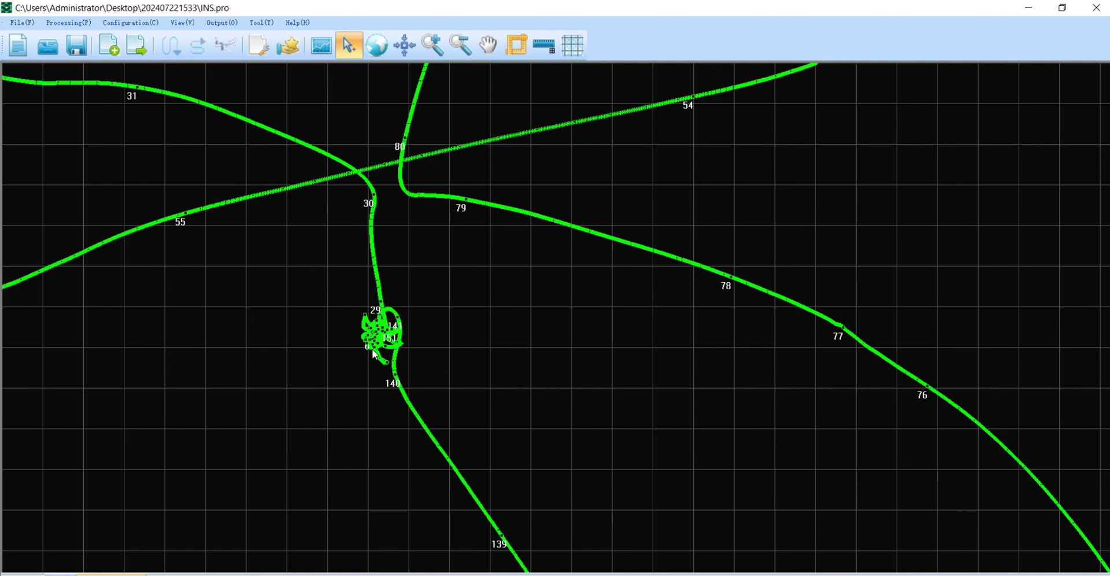
{"action": "scroll", "coordinate": [415, 321], "scroll_direction": "up", "scroll_amount": 2}
{"action": "scroll", "coordinate": [415, 321], "scroll_direction": "up", "scroll_amount": 3}
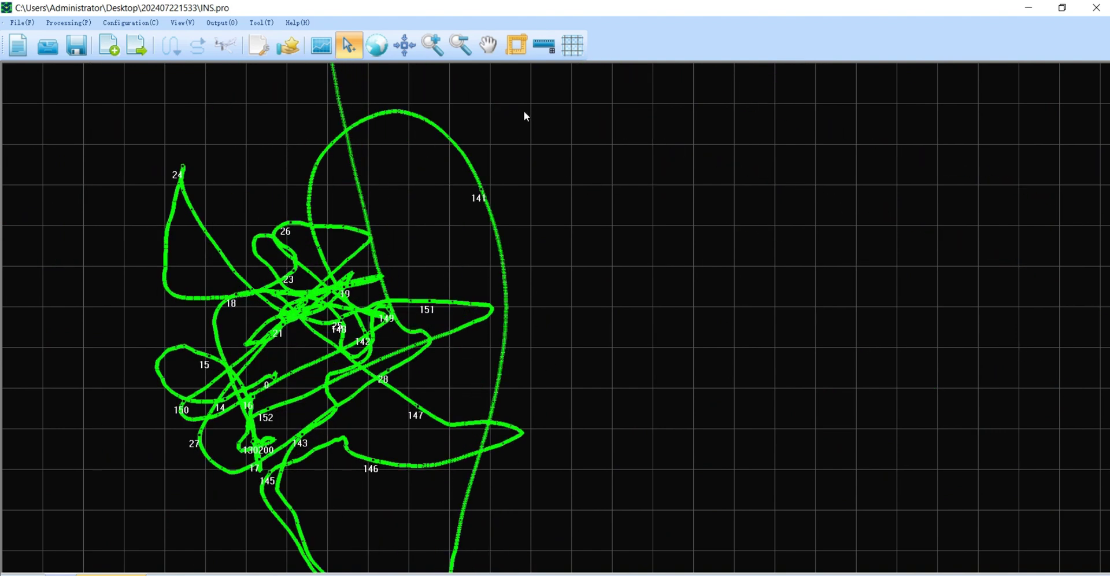
{"action": "scroll", "coordinate": [407, 261], "scroll_direction": "up", "scroll_amount": 2}
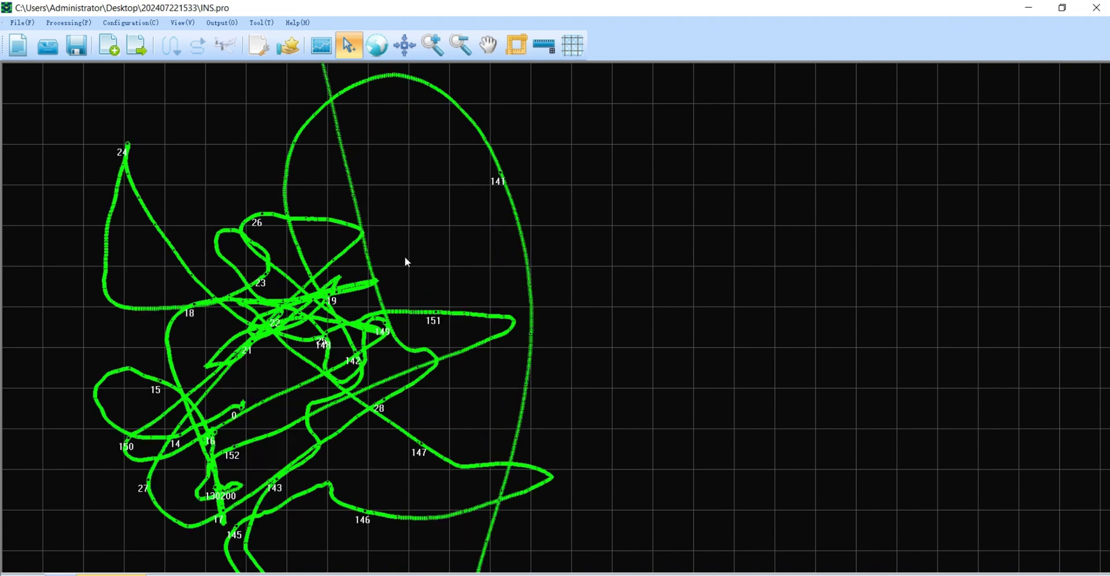
{"action": "scroll", "coordinate": [307, 268], "scroll_direction": "up", "scroll_amount": 1}
{"action": "scroll", "coordinate": [308, 269], "scroll_direction": "down", "scroll_amount": 8}
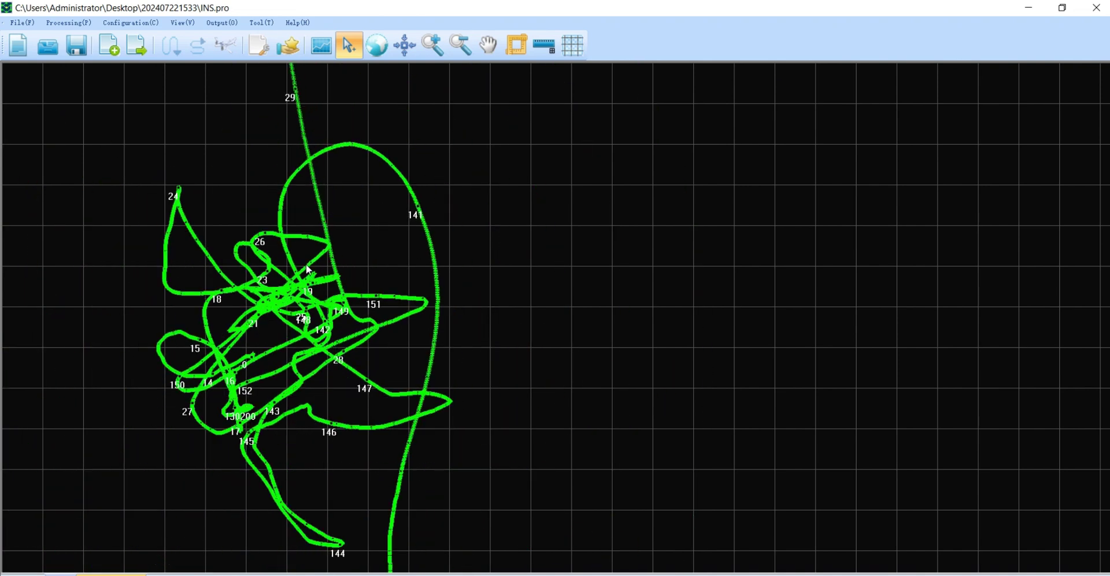
{"action": "scroll", "coordinate": [307, 268], "scroll_direction": "up", "scroll_amount": 8}
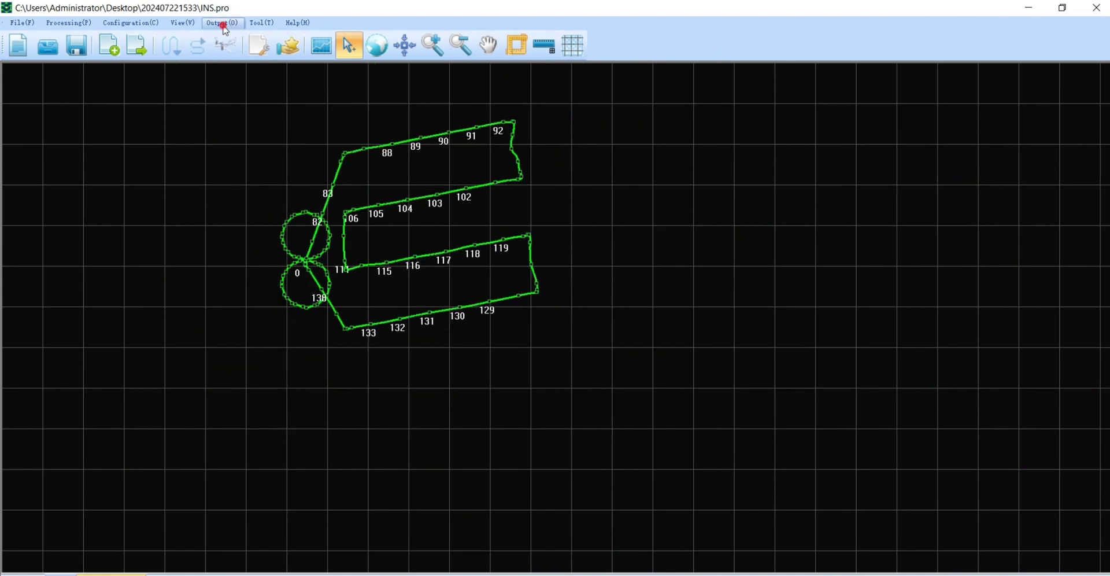
- Choose the POS profile for the INS.txt output and accept the output options with WGS84 UTM and epoch output
{"action": "left_click", "coordinate": [244, 42]}
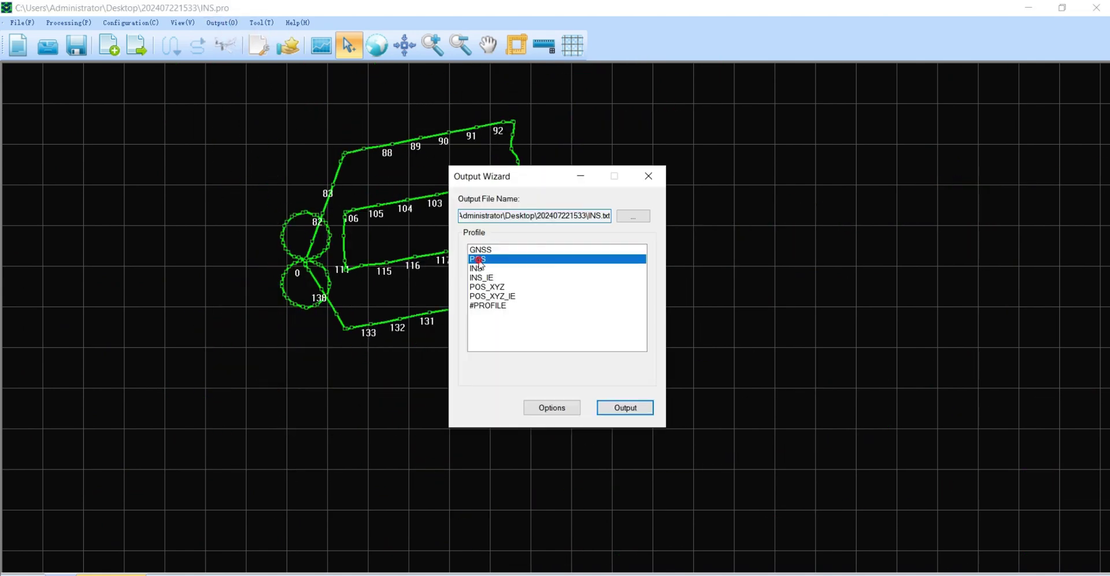
{"action": "left_click", "coordinate": [479, 260]}
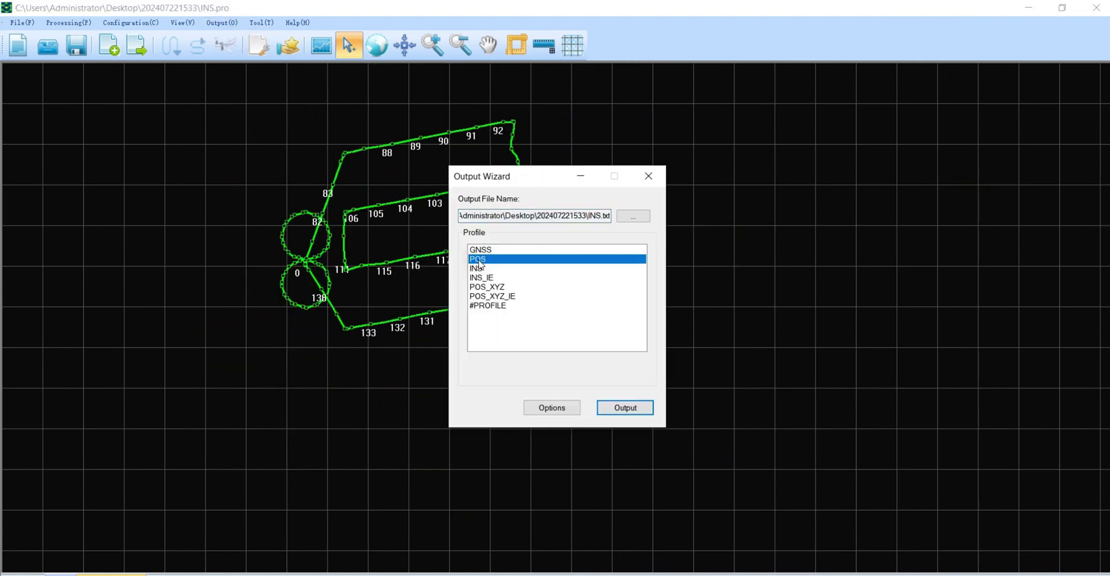
{"action": "left_click", "coordinate": [552, 407]}
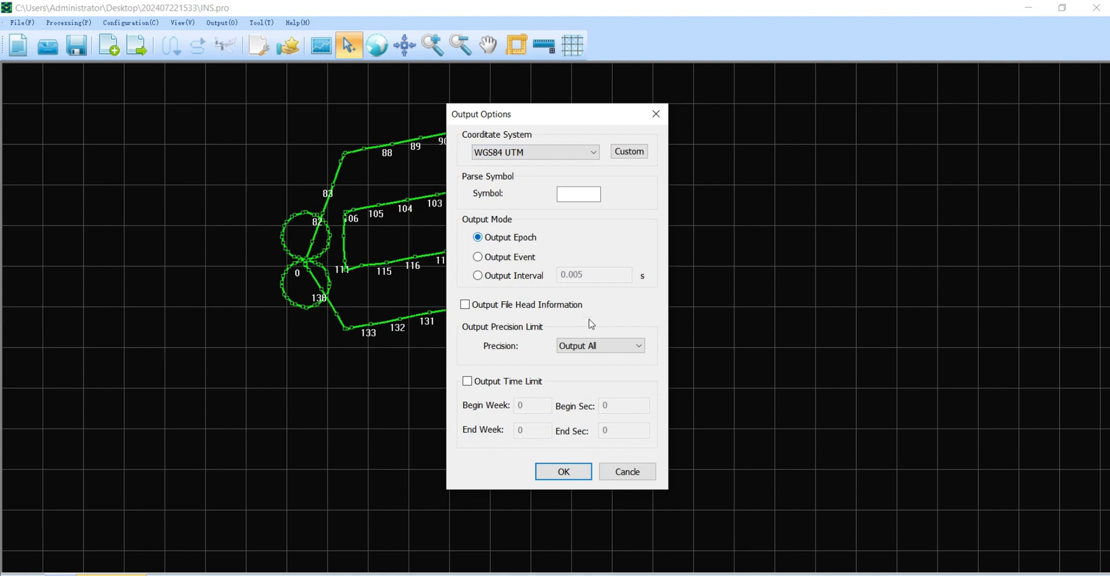
{"action": "left_click", "coordinate": [568, 474]}
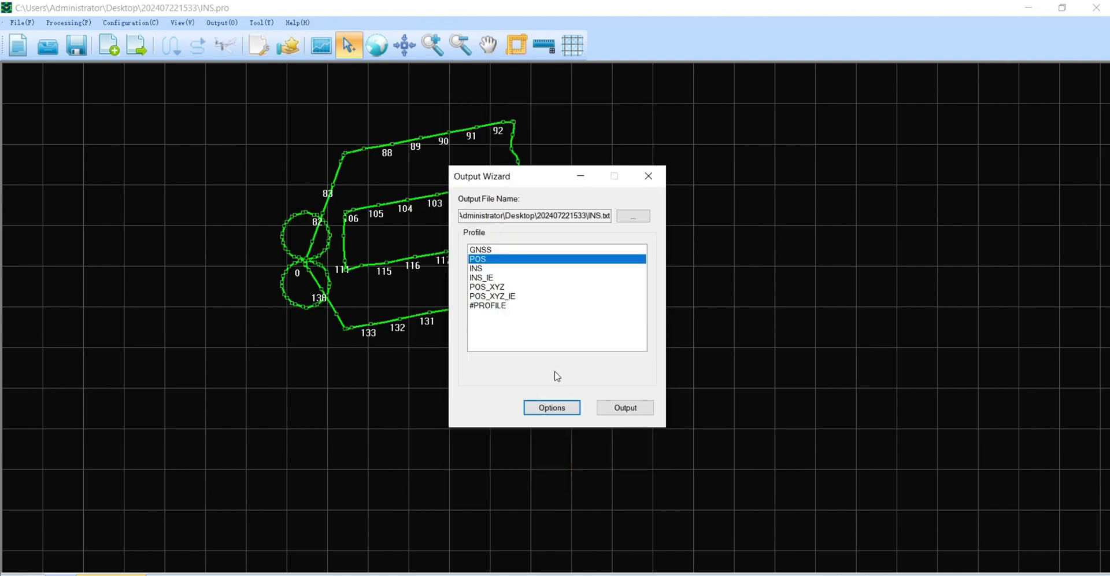
- Review the POS profile's output variables beside the Output Wizard and accept them
{"action": "left_click", "coordinate": [580, 264]}
{"action": "double_click", "coordinate": [582, 267]}
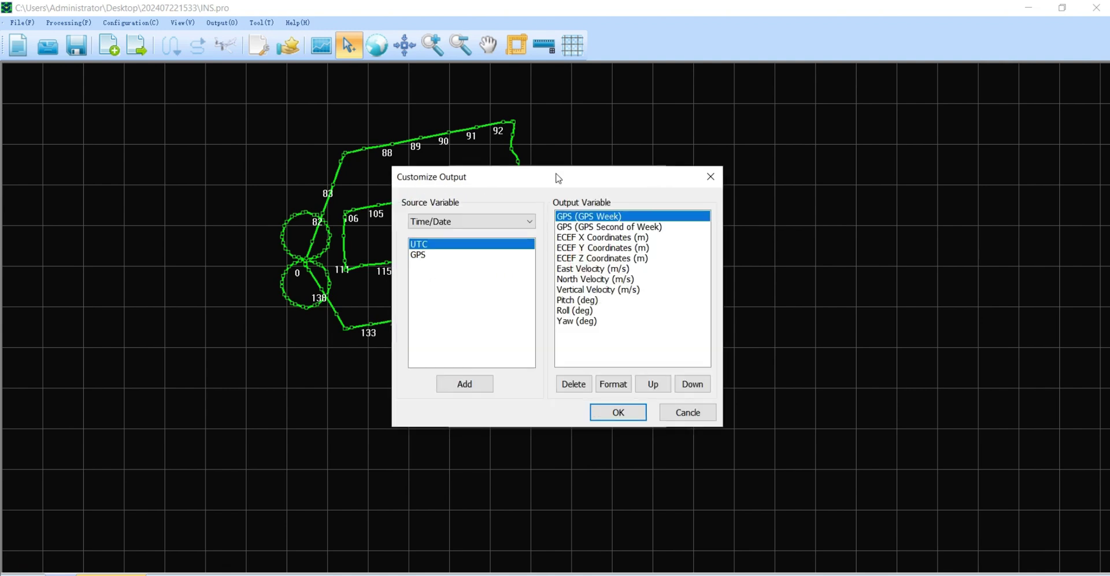
{"action": "left_click_drag", "start_coordinate": [505, 181], "coordinate": [780, 179]}
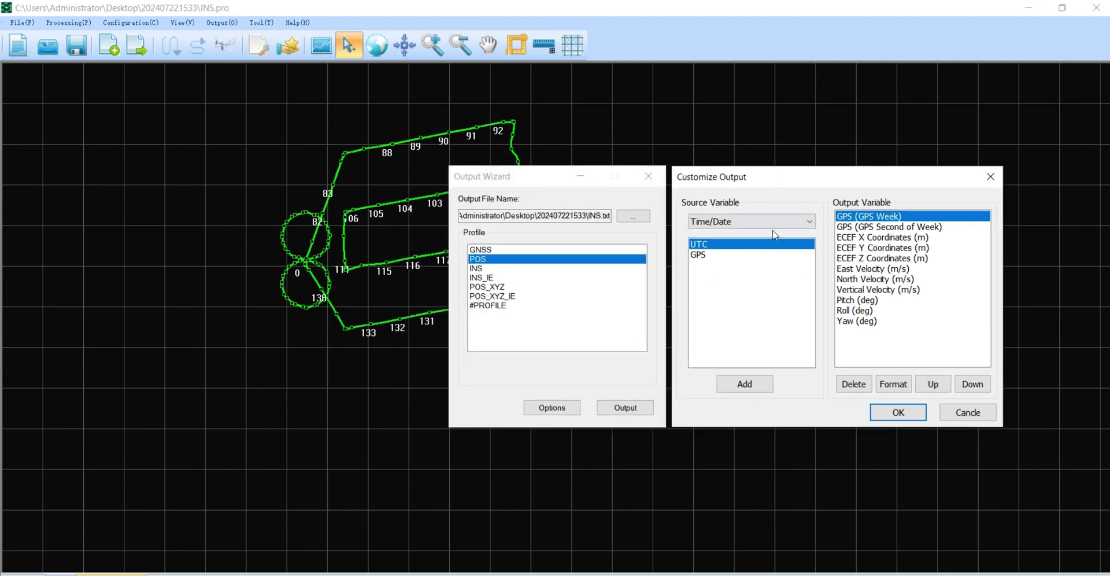
{"action": "left_click", "coordinate": [725, 255]}
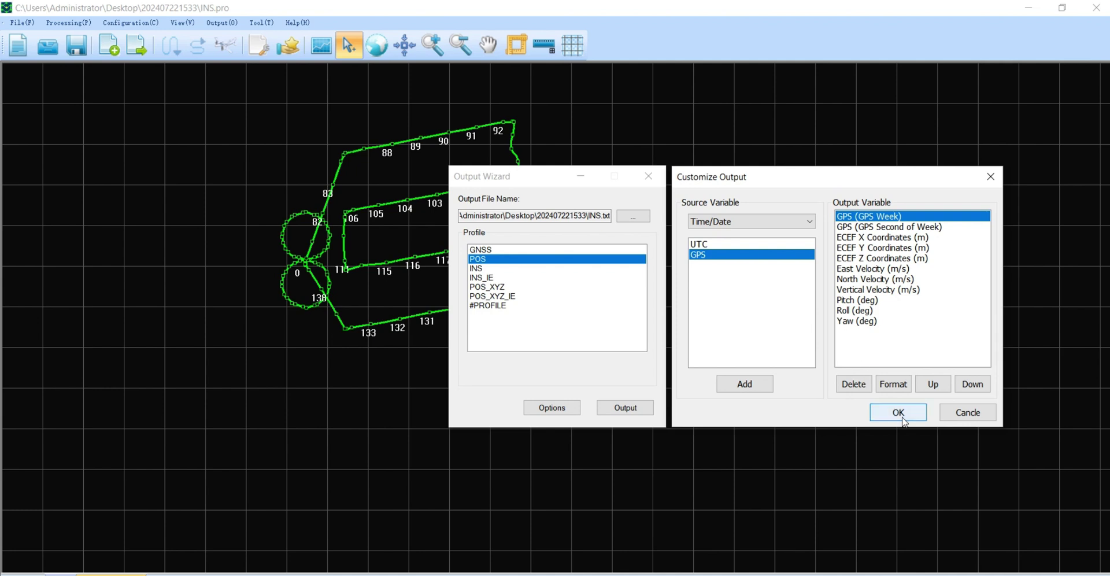
{"action": "left_click", "coordinate": [899, 414]}
- Output the POS trajectory to INS.txt, and save and close the INS project
{"action": "left_click", "coordinate": [622, 410]}
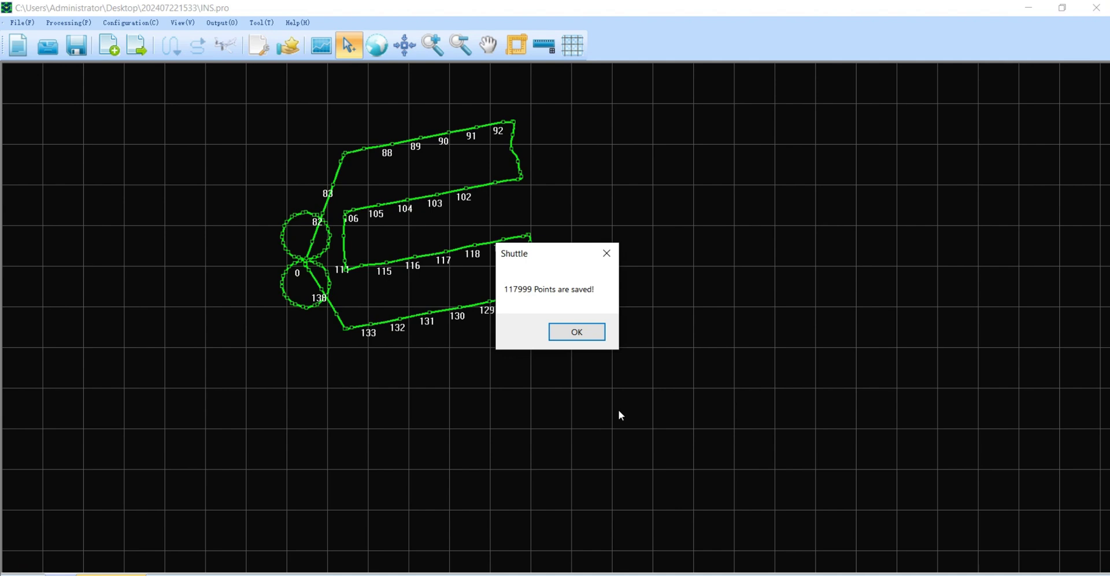
{"action": "left_click", "coordinate": [579, 332]}
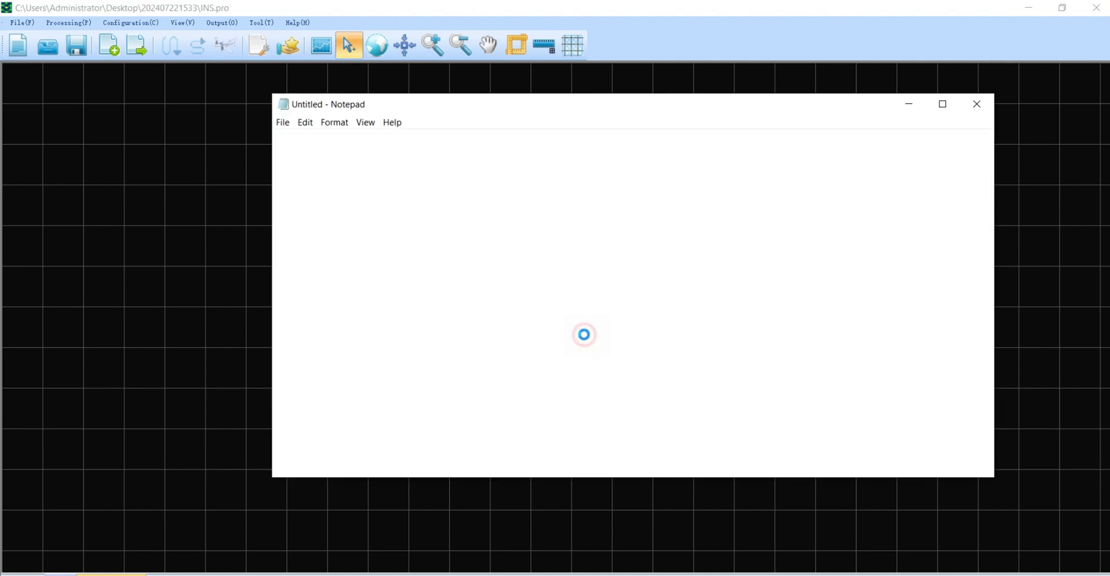
{"action": "left_click", "coordinate": [976, 102]}
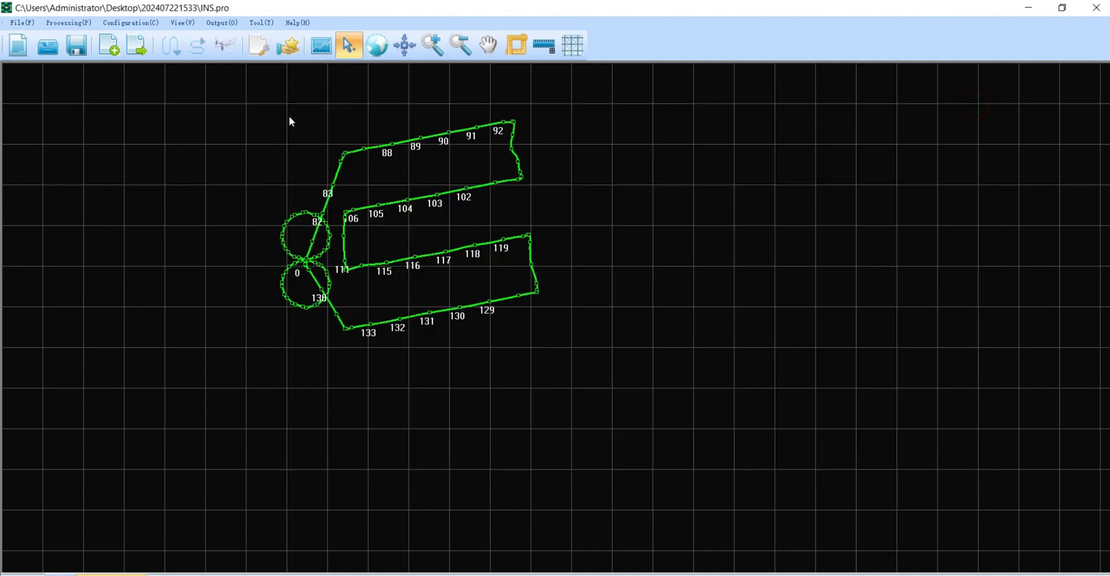
{"action": "left_click", "coordinate": [82, 49]}
{"action": "left_click", "coordinate": [1099, 14]}
{"action": "double_click", "coordinate": [1075, 106]}
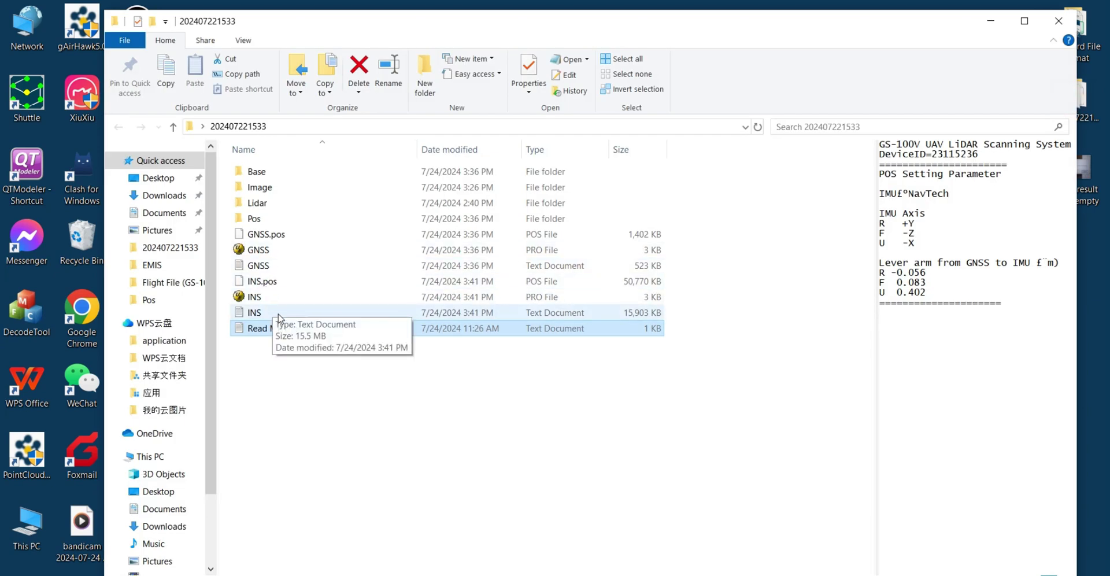
{"action": "left_click", "coordinate": [279, 315]}
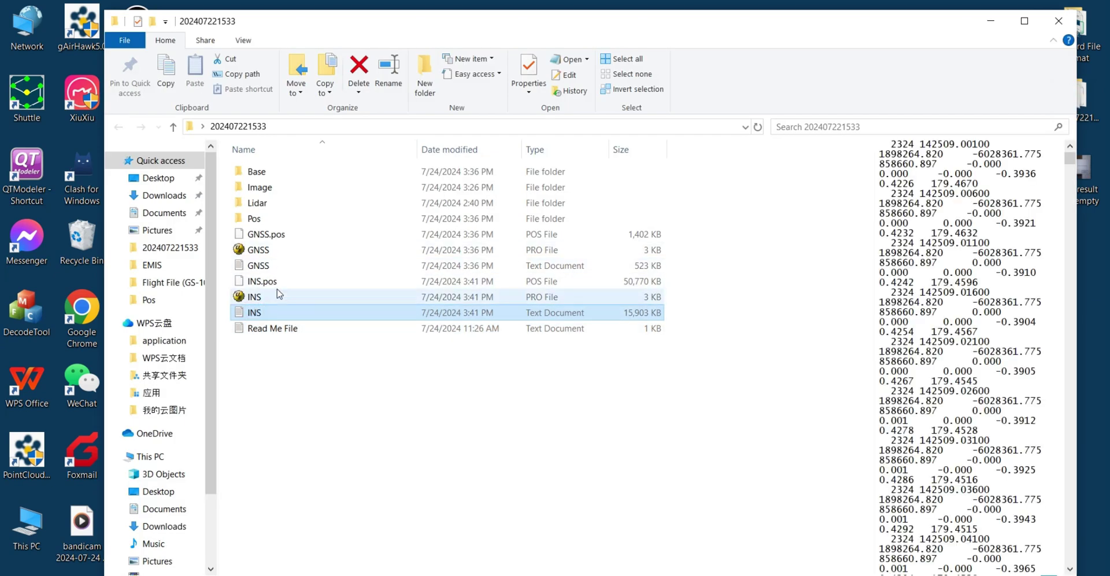
{"action": "left_click", "coordinate": [1058, 20]}
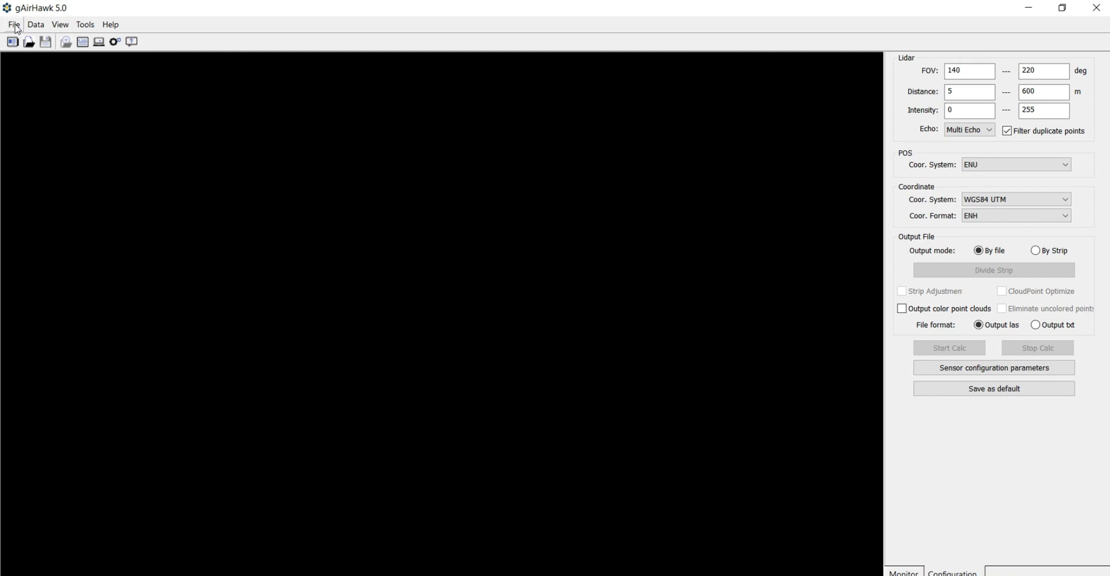
{"action": "left_click", "coordinate": [15, 25]}
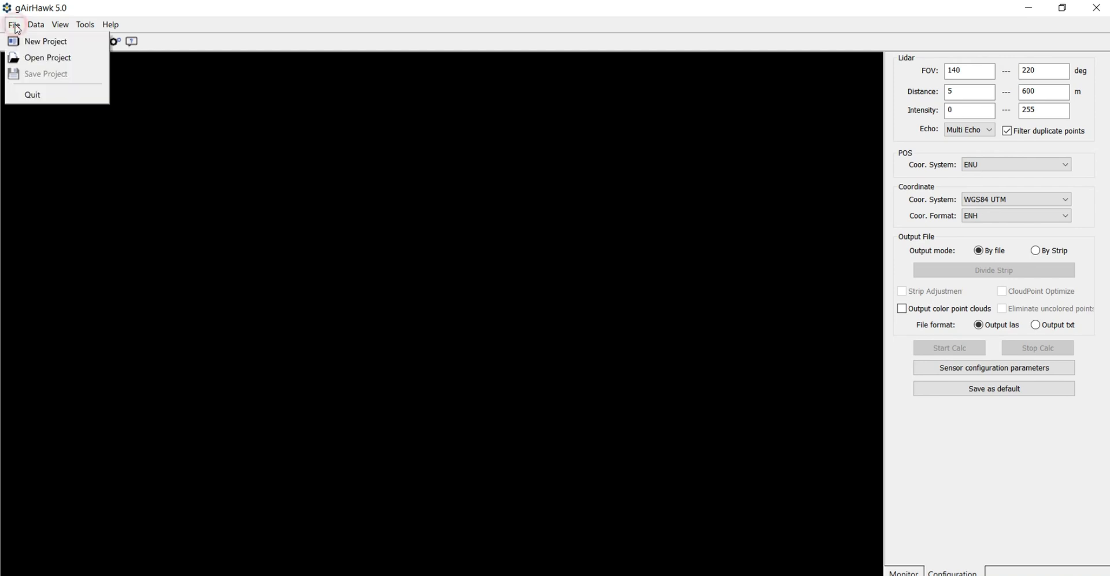
{"action": "left_click", "coordinate": [40, 49]}
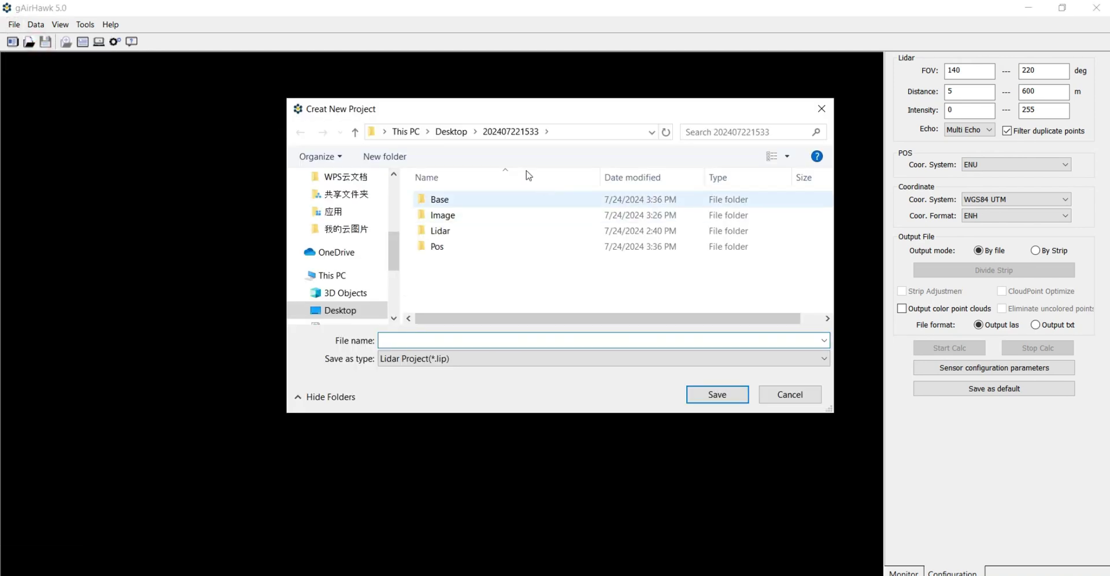
{"action": "left_click", "coordinate": [455, 133]}
{"action": "double_click", "coordinate": [445, 215]}
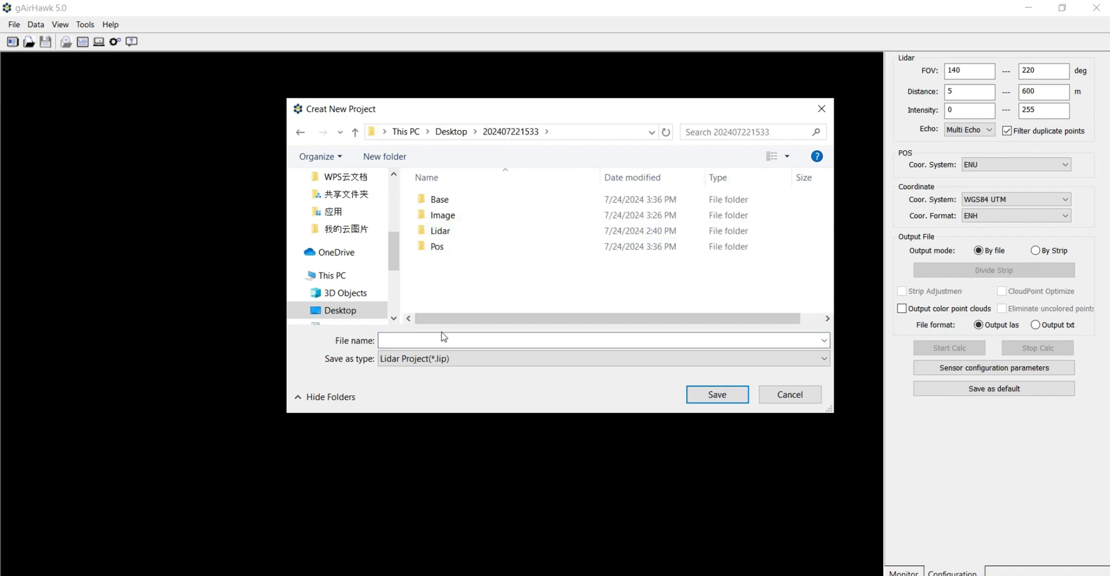
{"action": "left_click", "coordinate": [447, 334]}
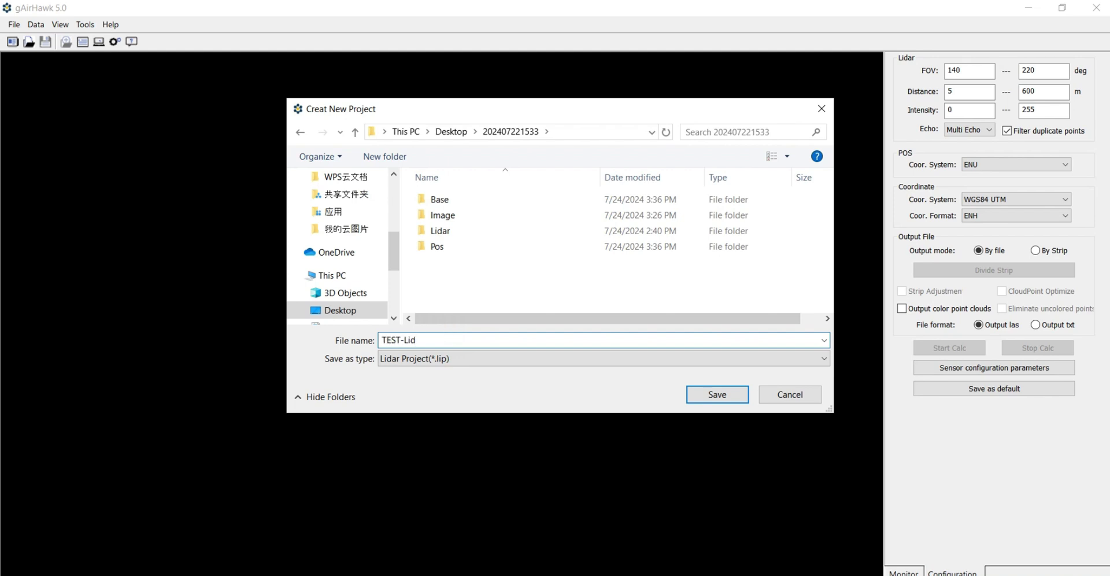
{"action": "type", "text": "TEST-LiDAR"}
{"action": "left_click", "coordinate": [714, 393]}
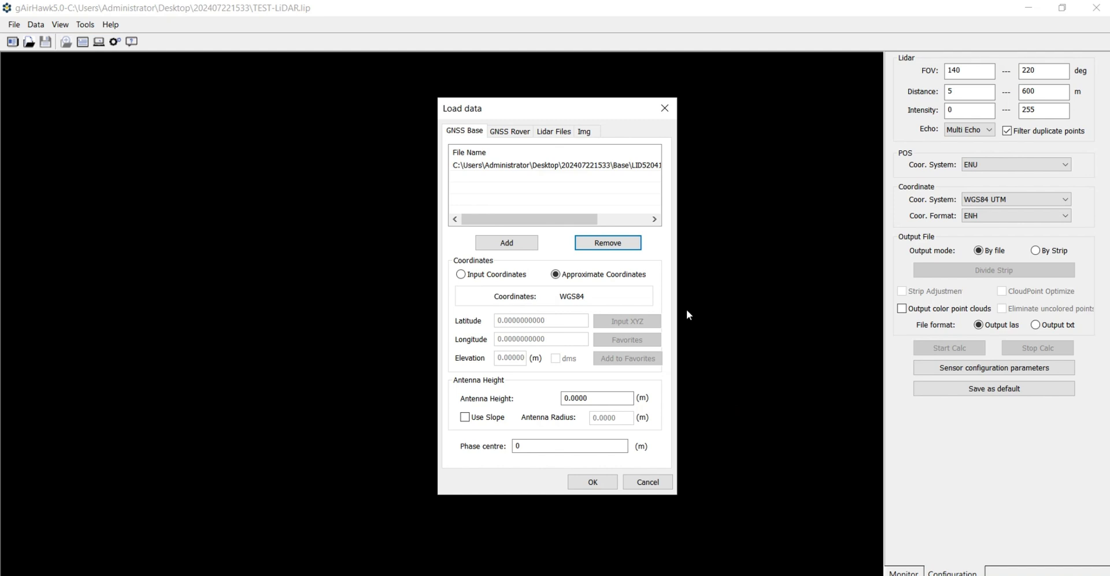
- Remove the preloaded GNSS base file and GNSS rover file from the project data
{"action": "left_click", "coordinate": [508, 166]}
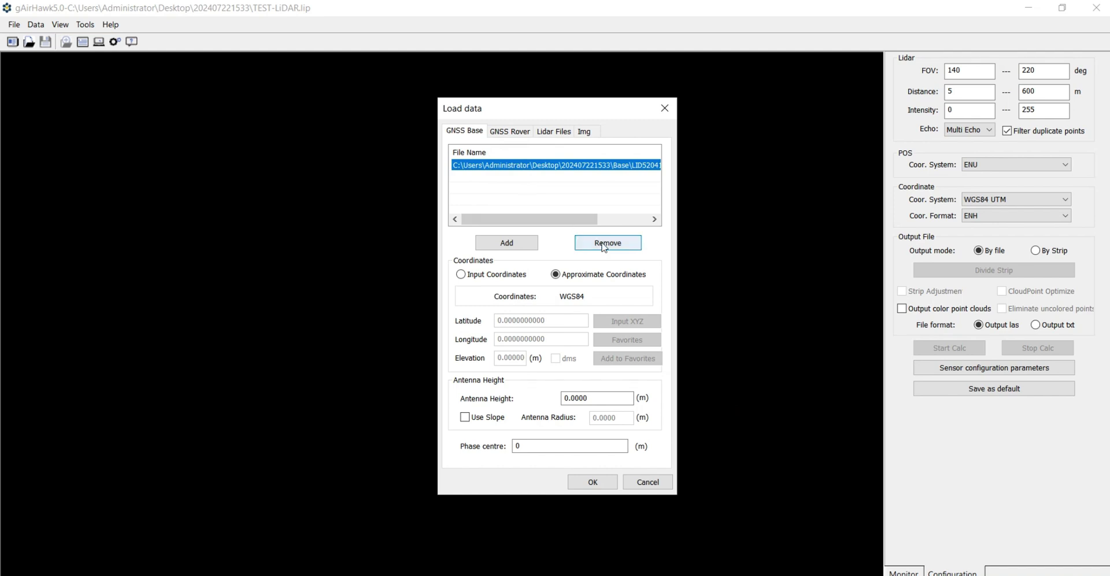
{"action": "left_click", "coordinate": [604, 244]}
{"action": "left_click", "coordinate": [503, 131]}
{"action": "left_click", "coordinate": [525, 183]}
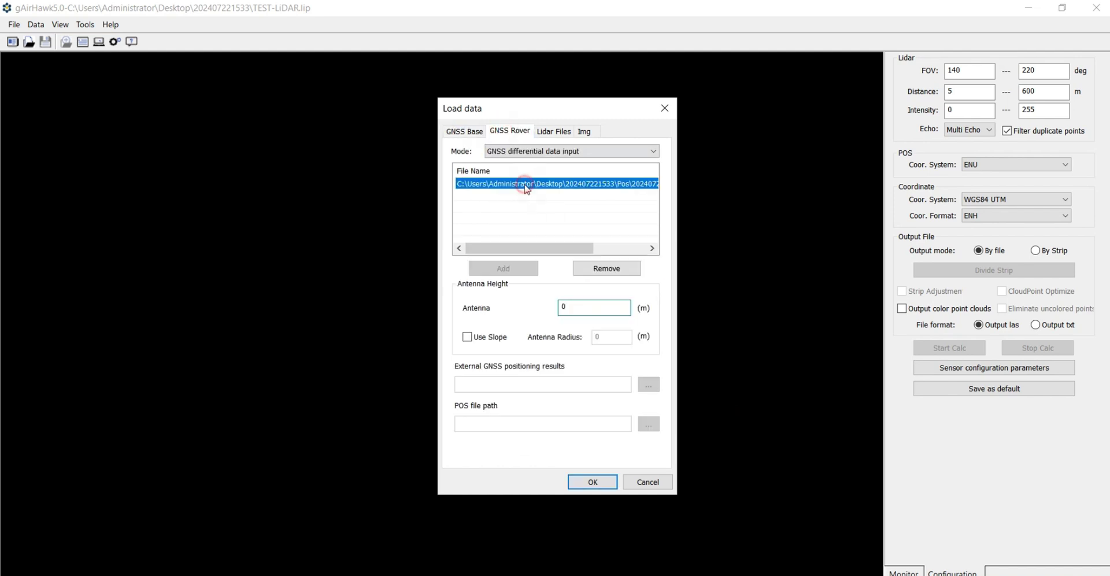
{"action": "left_click", "coordinate": [604, 269]}
{"action": "left_click", "coordinate": [637, 151]}
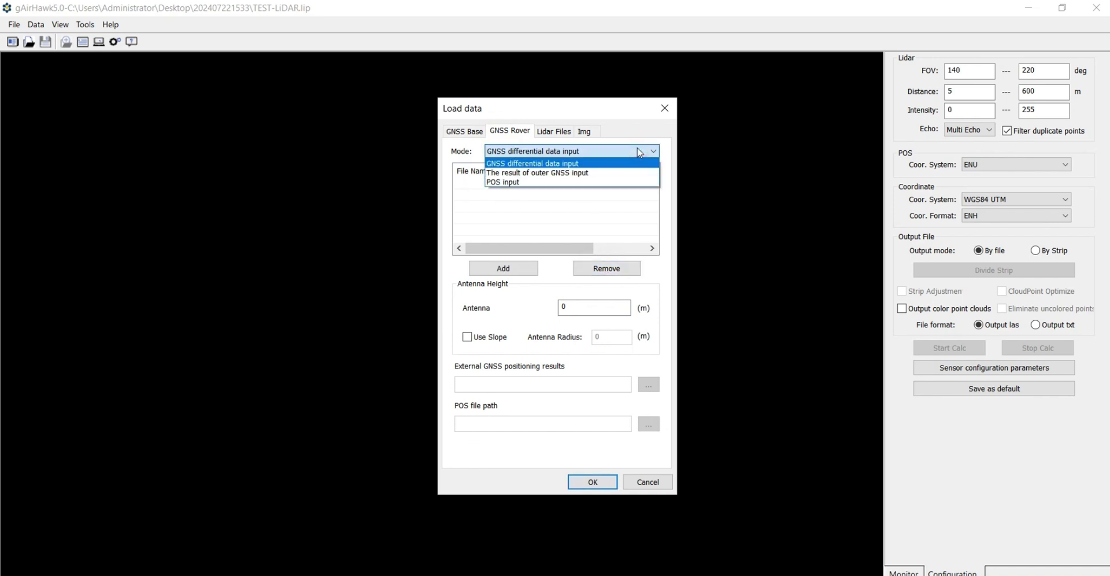
{"action": "left_click", "coordinate": [518, 182]}
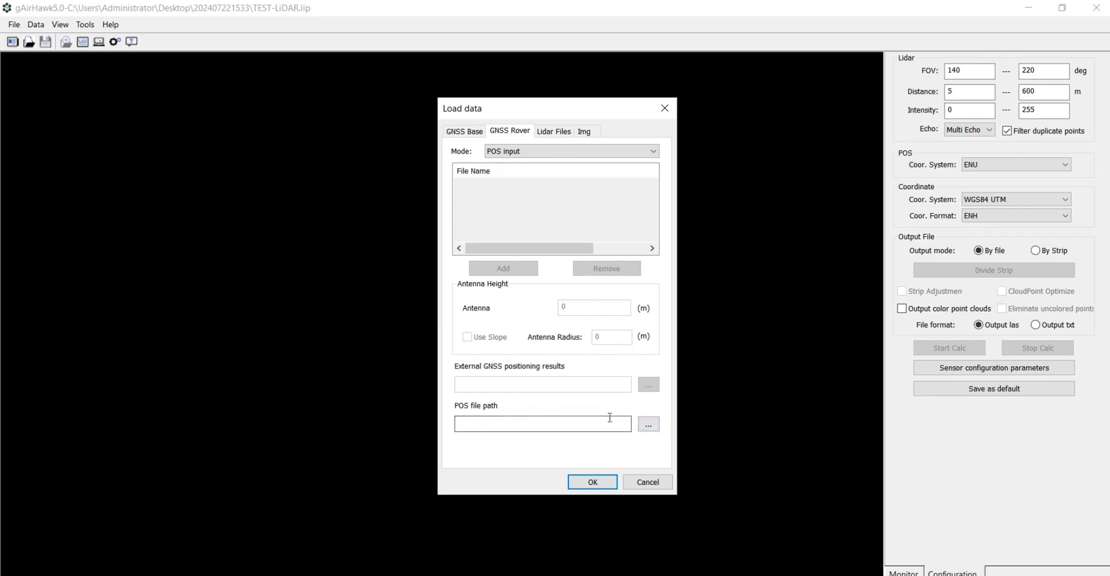
{"action": "left_click", "coordinate": [648, 425]}
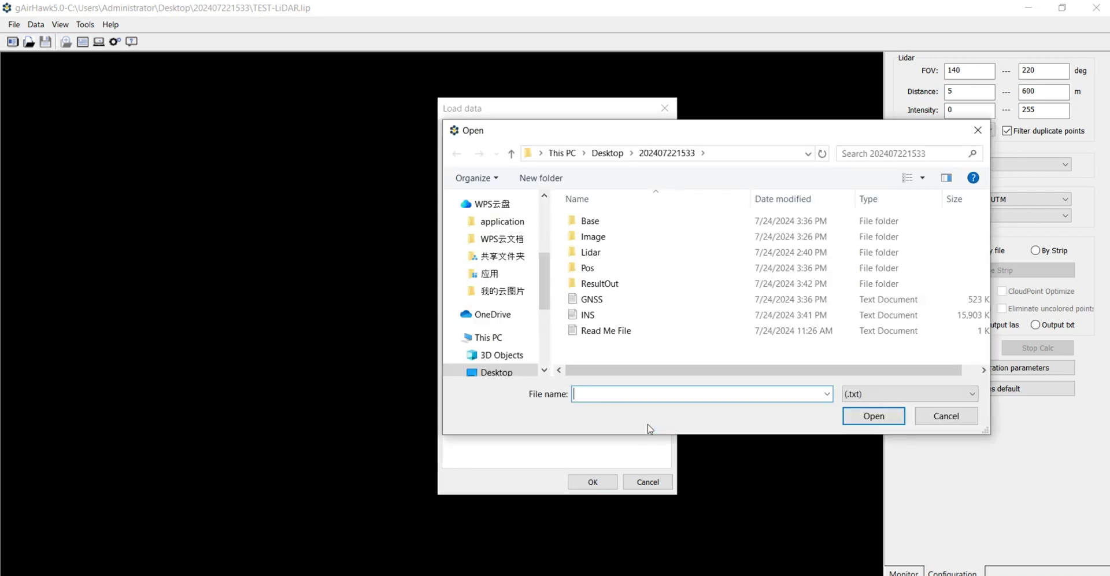
{"action": "left_click", "coordinate": [587, 315]}
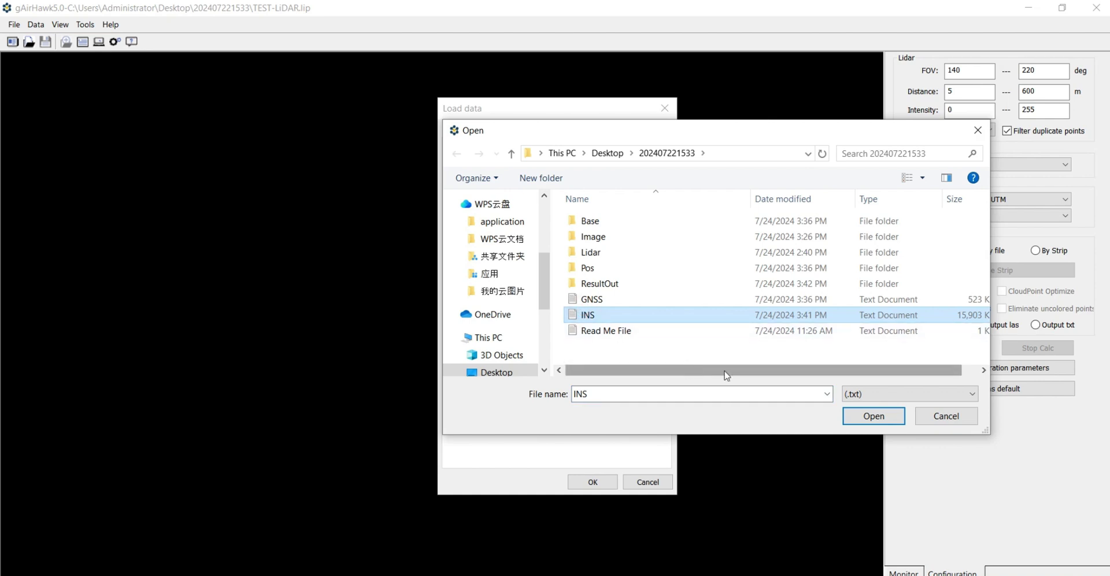
{"action": "left_click", "coordinate": [871, 416]}
{"action": "left_click", "coordinate": [552, 132]}
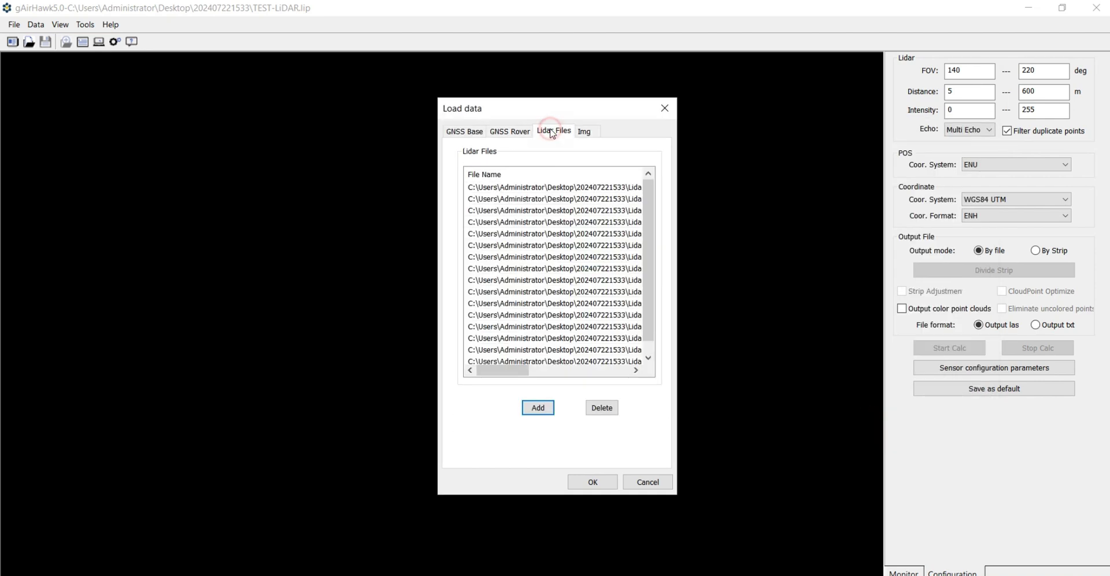
{"action": "mouse_move", "coordinate": [503, 370]}
{"action": "left_mouse_down"}
{"action": "mouse_move", "coordinate": [630, 352]}
{"action": "mouse_move", "coordinate": [502, 370]}
{"action": "left_mouse_up"}
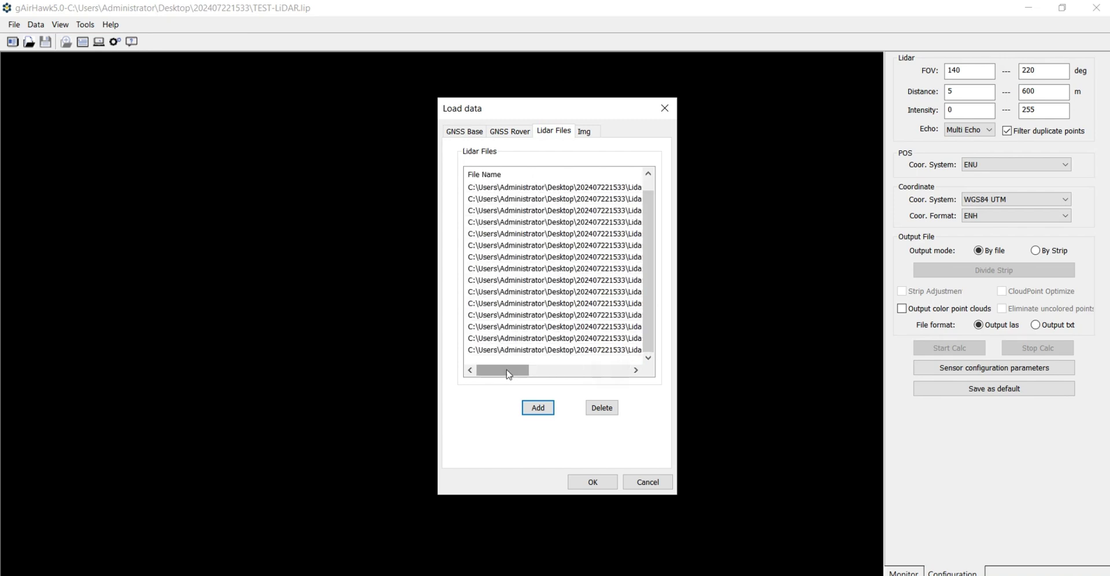
{"action": "left_click", "coordinate": [585, 133]}
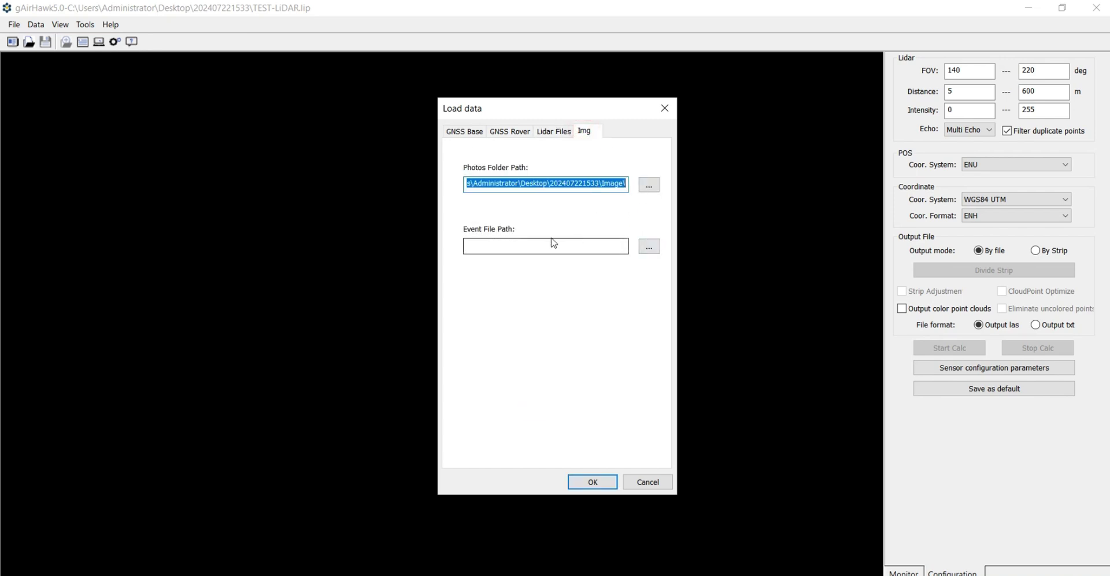
{"action": "left_click", "coordinate": [648, 247]}
{"action": "left_click", "coordinate": [605, 269]}
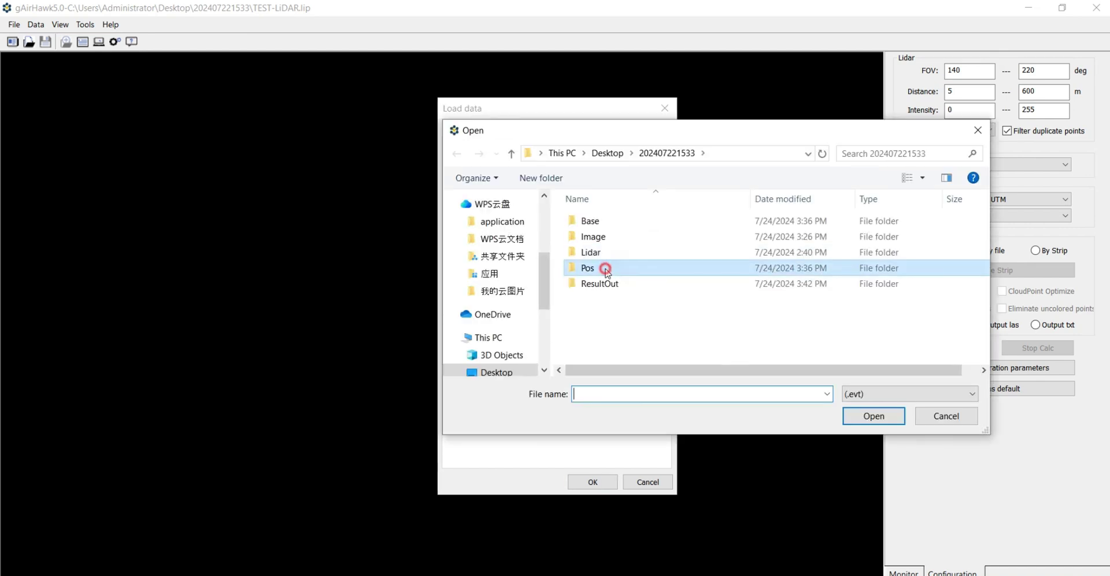
{"action": "double_click", "coordinate": [606, 269]}
{"action": "left_click", "coordinate": [634, 221]}
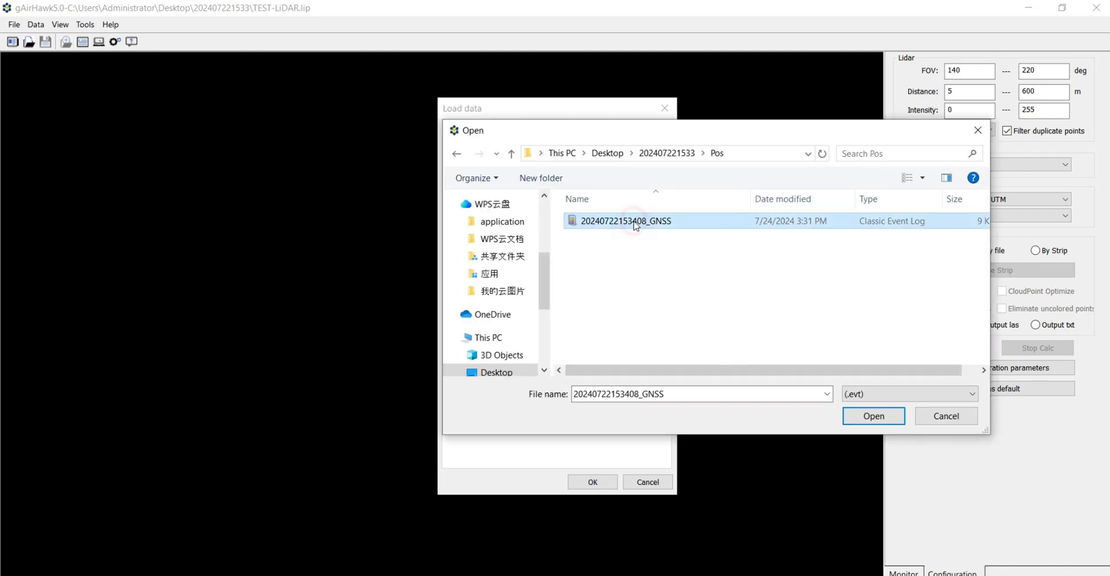
{"action": "left_click", "coordinate": [860, 418]}
{"action": "left_click", "coordinate": [600, 481]}
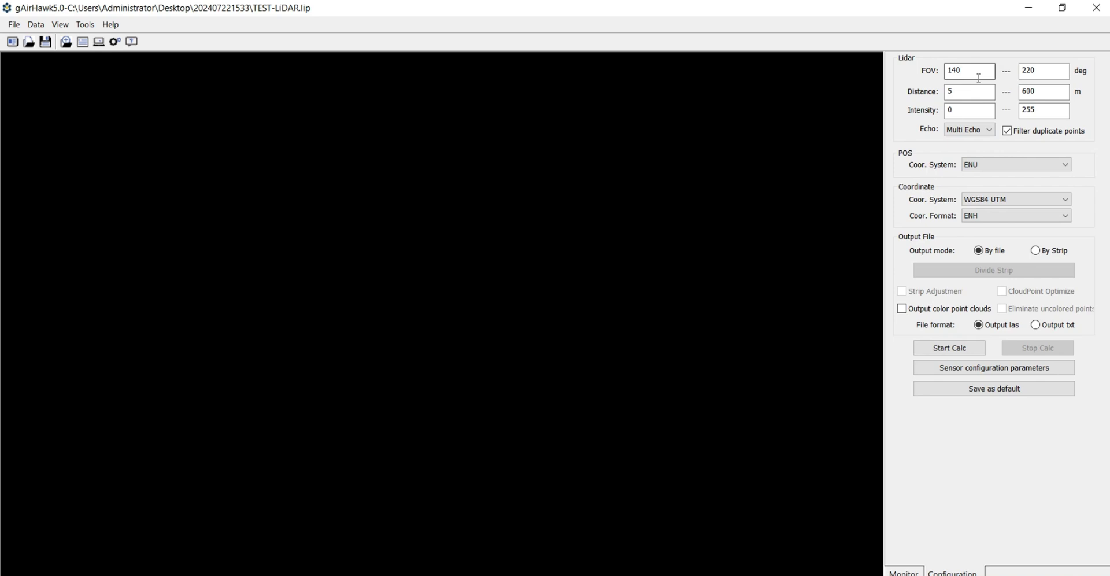
- Set the output mode to By Strip and start manual strip division on the trajectory
{"action": "double_click", "coordinate": [950, 71]}
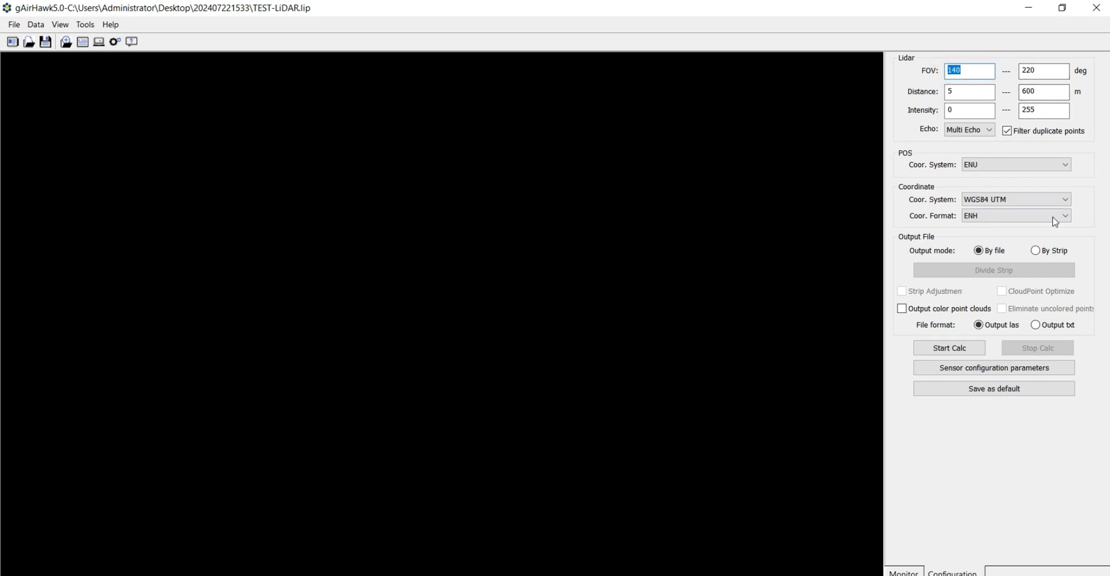
{"action": "left_click", "coordinate": [1034, 251]}
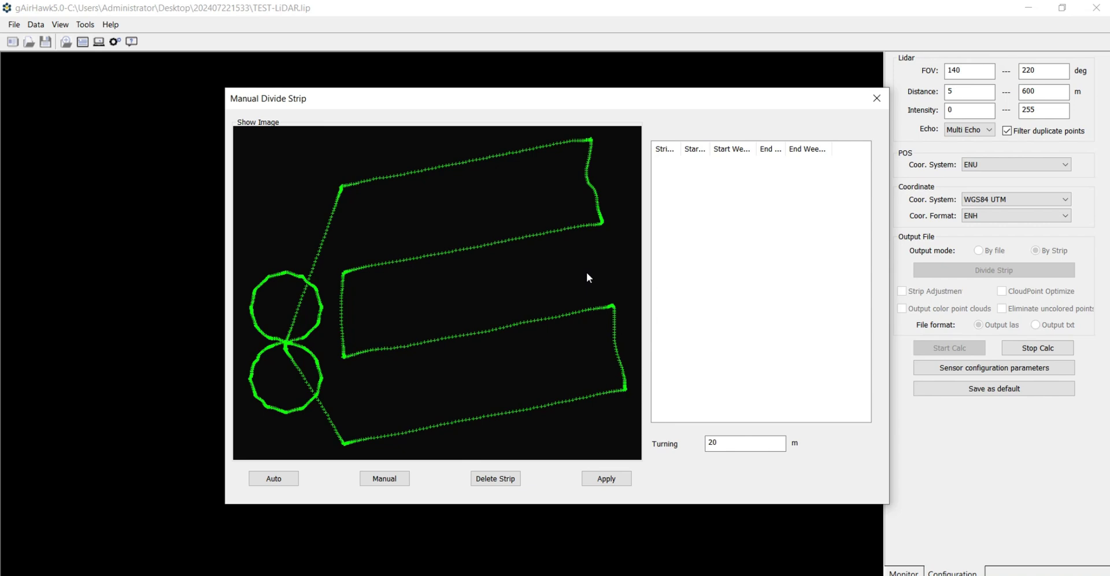
{"action": "left_click_drag", "start_coordinate": [680, 103], "coordinate": [582, 93]}
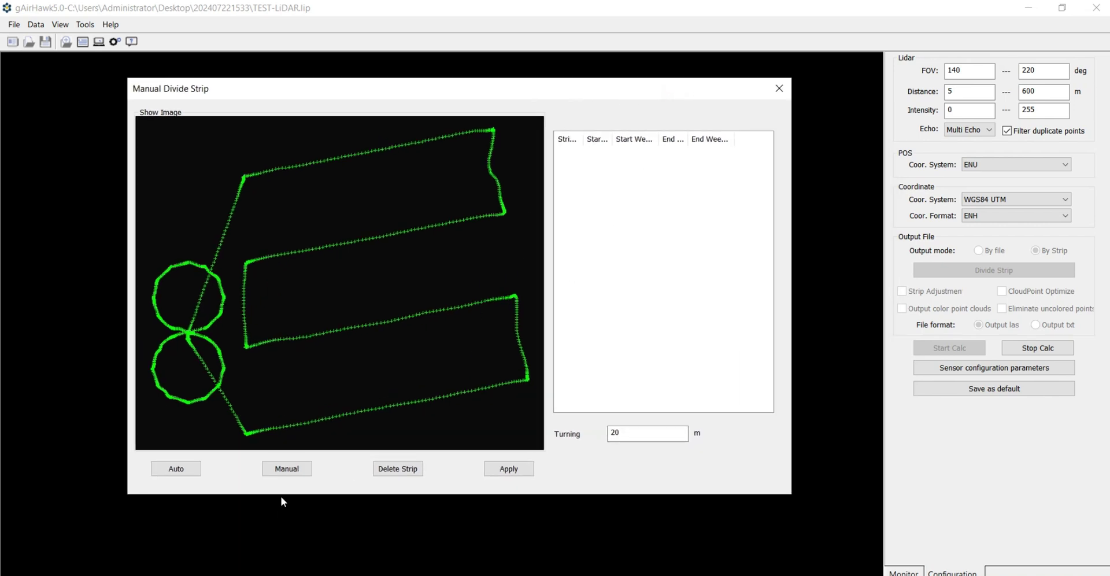
{"action": "left_click", "coordinate": [286, 470]}
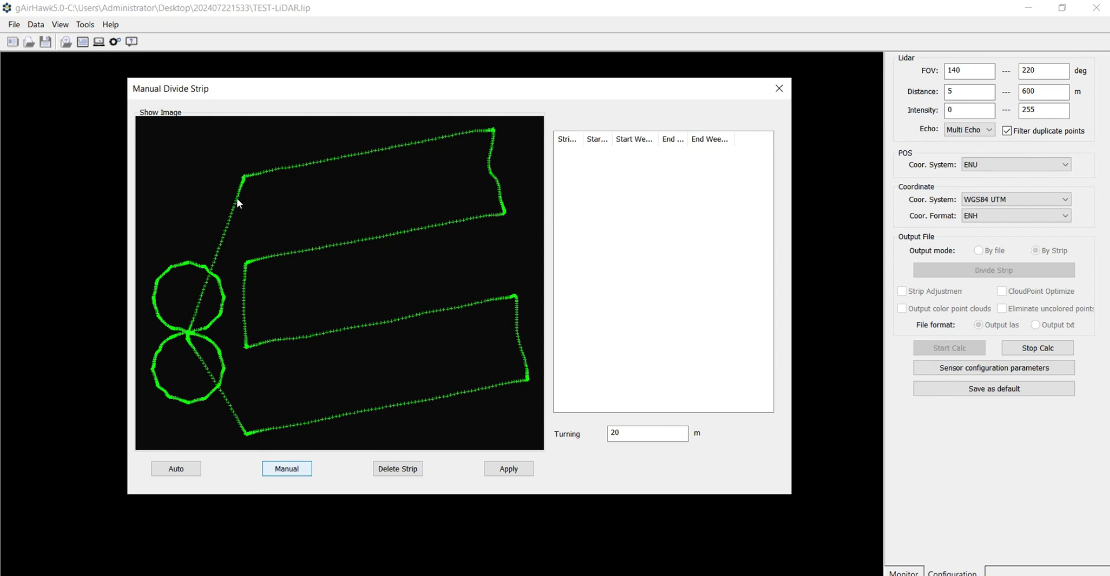
- Mark four strips along the long straight flight lines, apply the division, and close the strip window
{"action": "left_click", "coordinate": [245, 176]}
{"action": "left_click", "coordinate": [486, 131]}
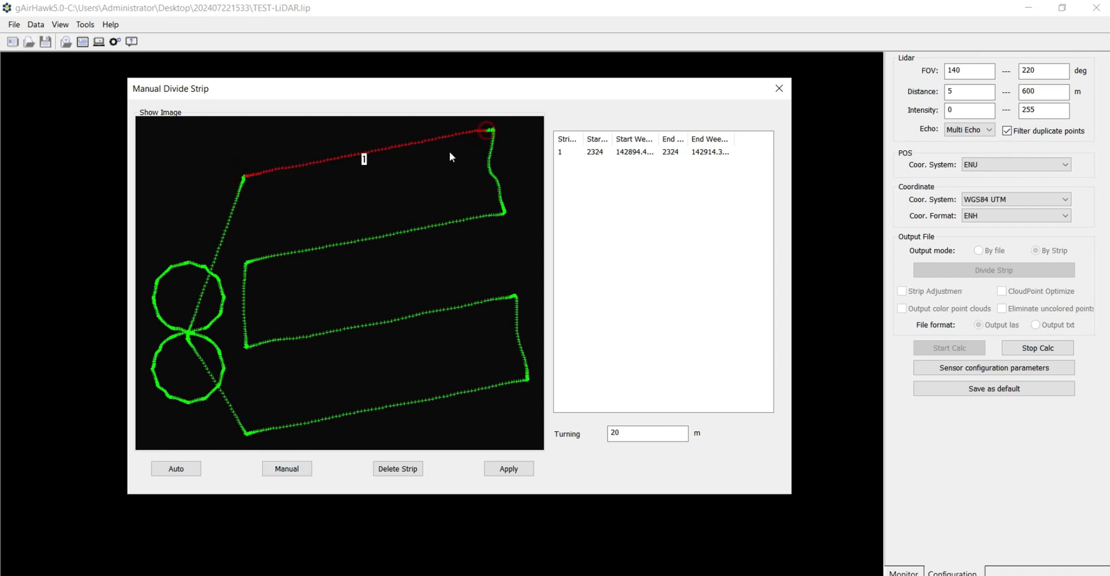
{"action": "left_click", "coordinate": [247, 263]}
{"action": "left_click", "coordinate": [499, 215]}
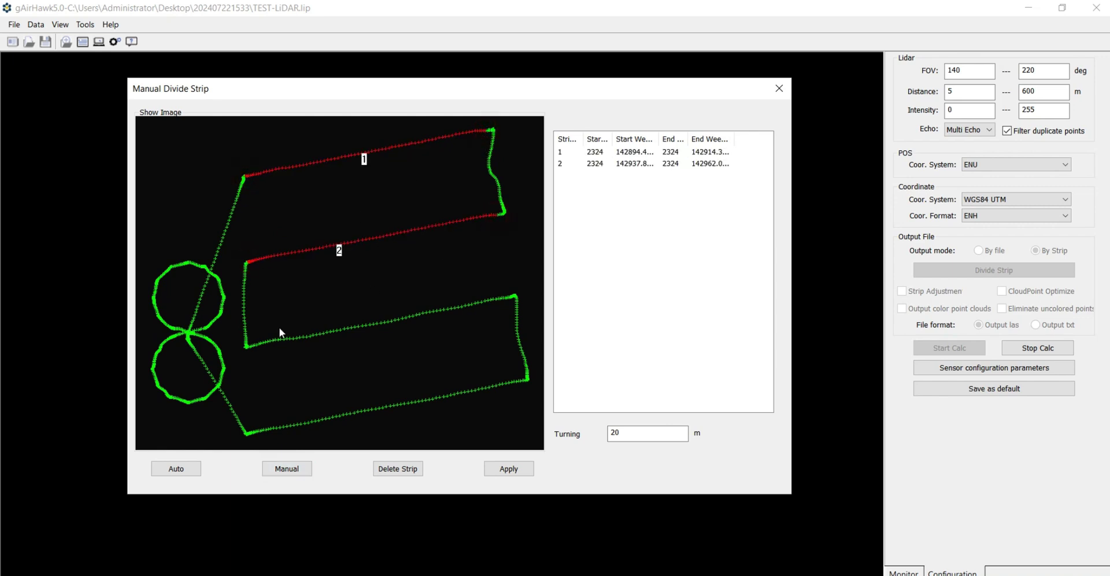
{"action": "left_click", "coordinate": [248, 345]}
{"action": "left_click", "coordinate": [511, 301]}
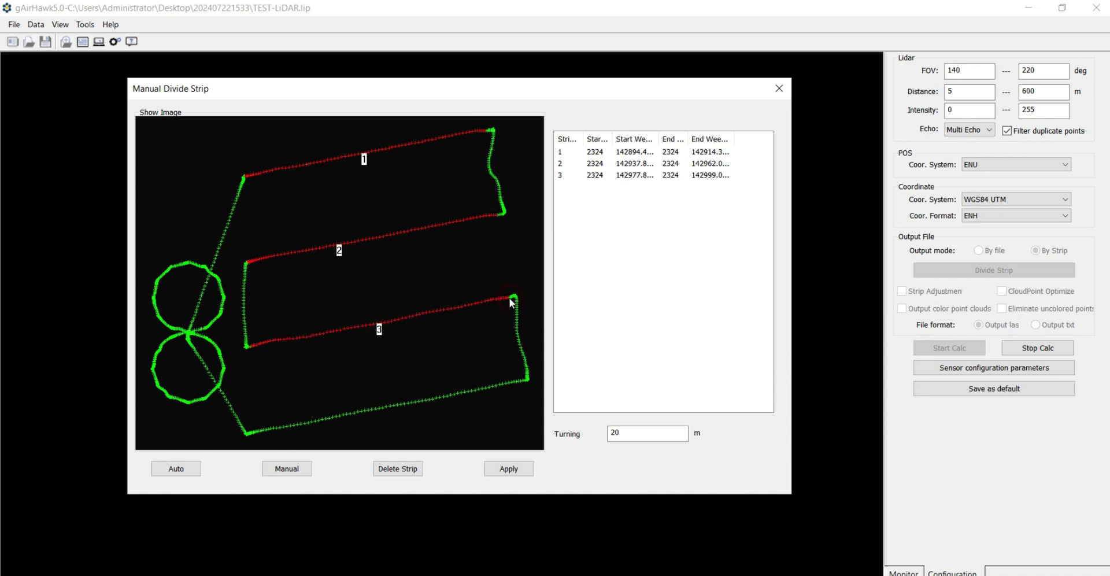
{"action": "left_click", "coordinate": [522, 380]}
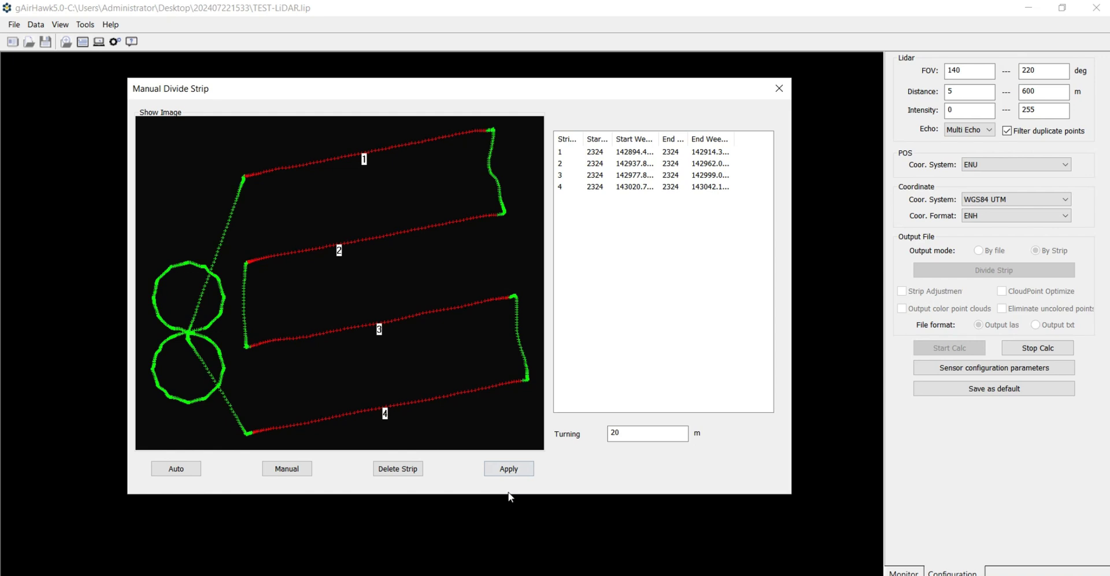
{"action": "left_click", "coordinate": [512, 470]}
{"action": "left_click", "coordinate": [471, 323]}
{"action": "left_click", "coordinate": [779, 88]}
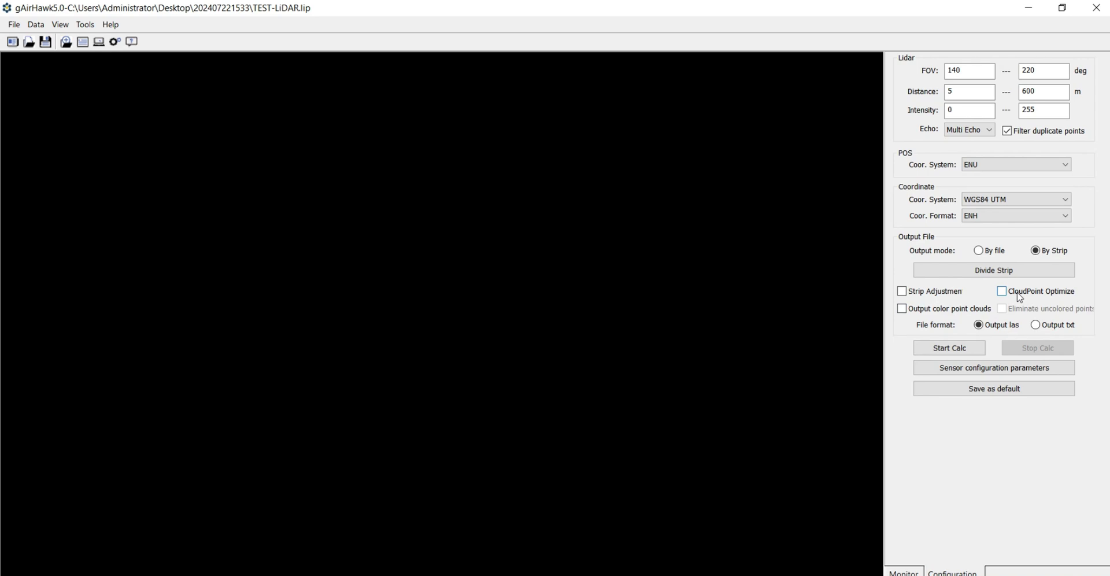
- Enable strip adjustment and color point cloud output, keep uncolored points, and save the configuration as default
{"action": "left_click", "coordinate": [903, 294]}
{"action": "left_click", "coordinate": [901, 309]}
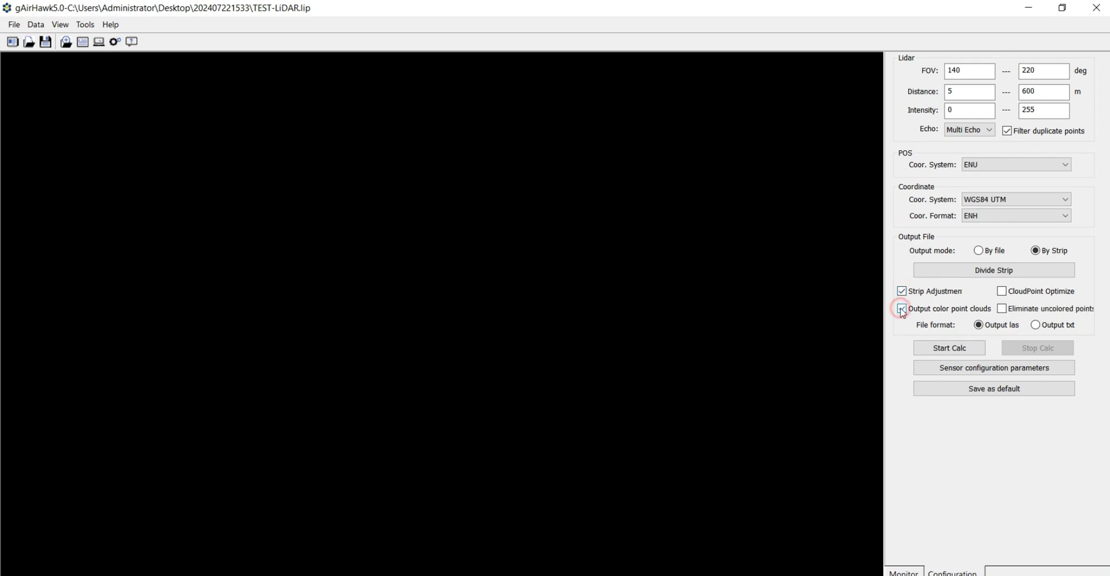
{"action": "left_click", "coordinate": [1002, 308]}
{"action": "left_click", "coordinate": [1001, 308]}
{"action": "left_click", "coordinate": [977, 388]}
{"action": "left_click", "coordinate": [591, 333]}
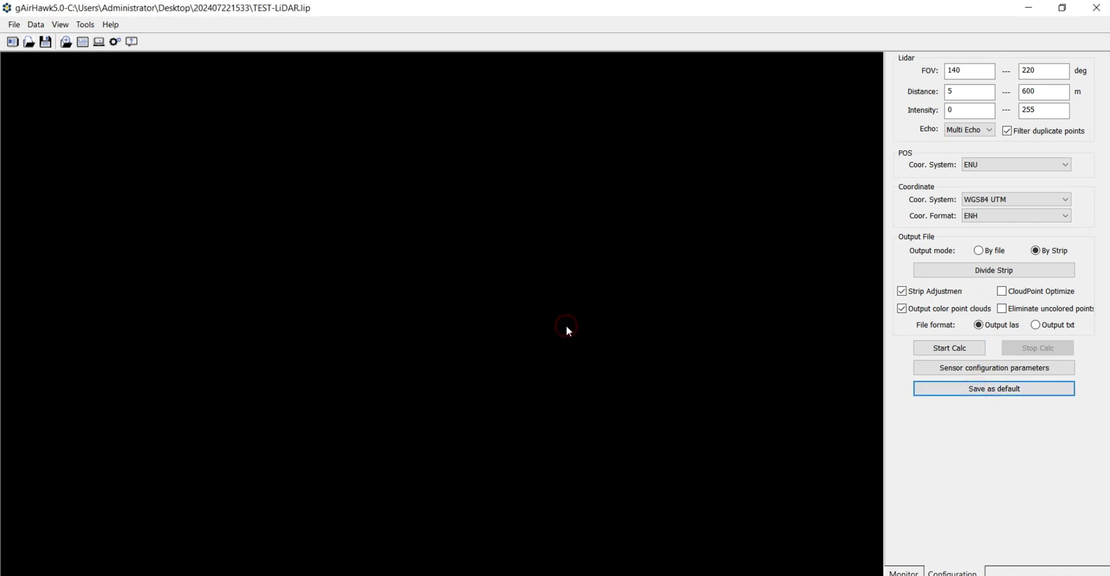
- Review the LiDAR and camera sensor configuration parameters and accept them
{"action": "left_click", "coordinate": [954, 370]}
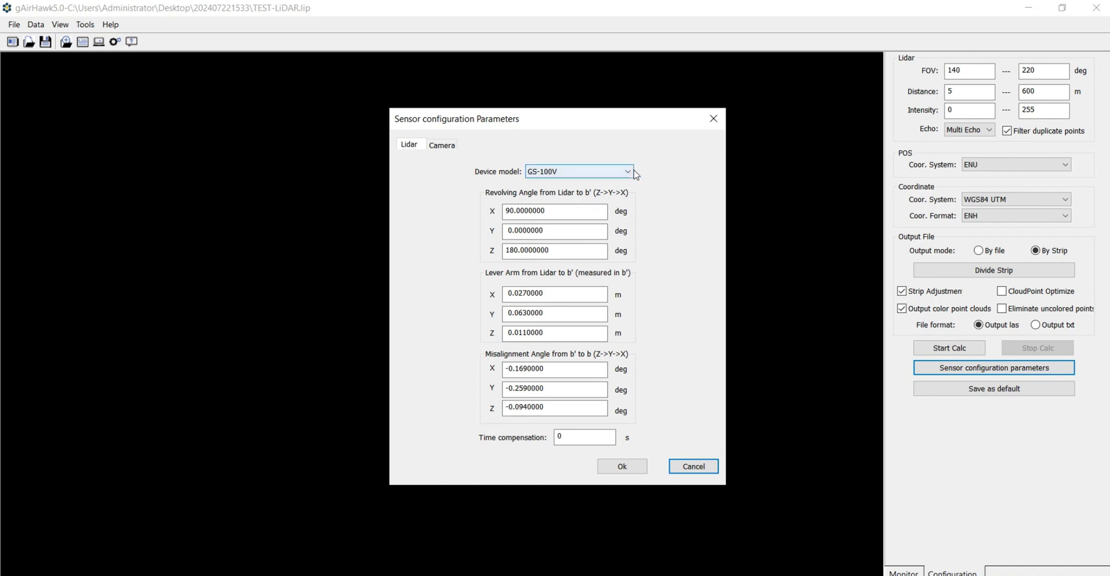
{"action": "left_click", "coordinate": [442, 145]}
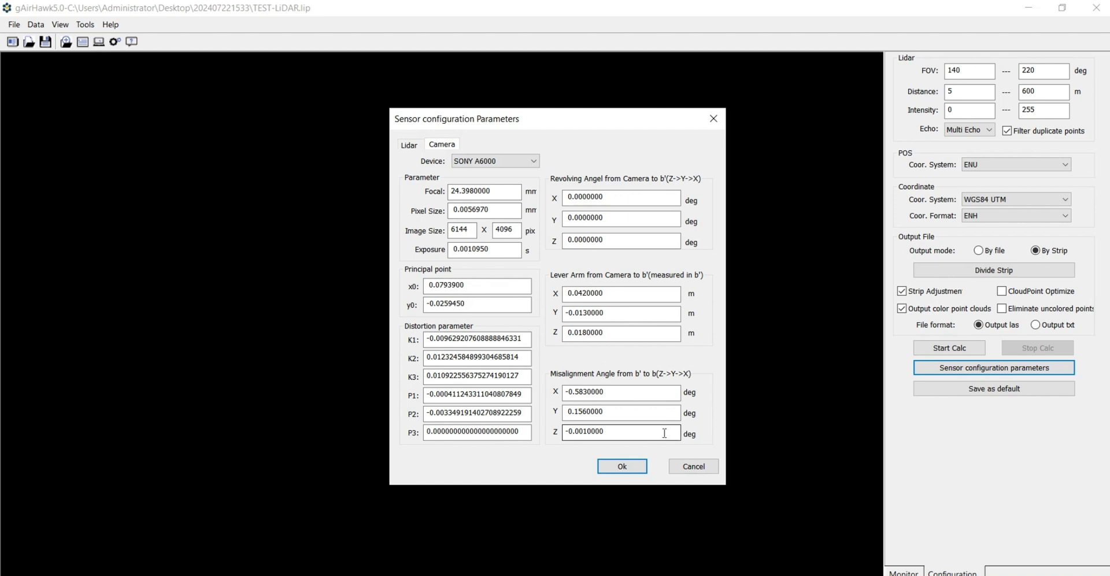
{"action": "left_click", "coordinate": [627, 463]}
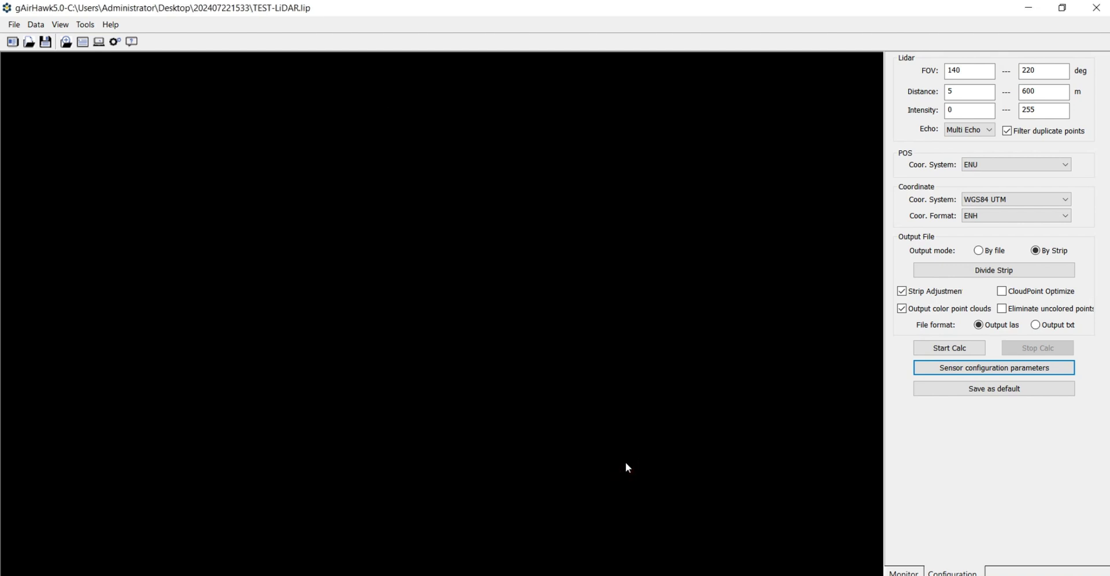
- Run the point cloud calculation through to completion
{"action": "left_click", "coordinate": [946, 349]}
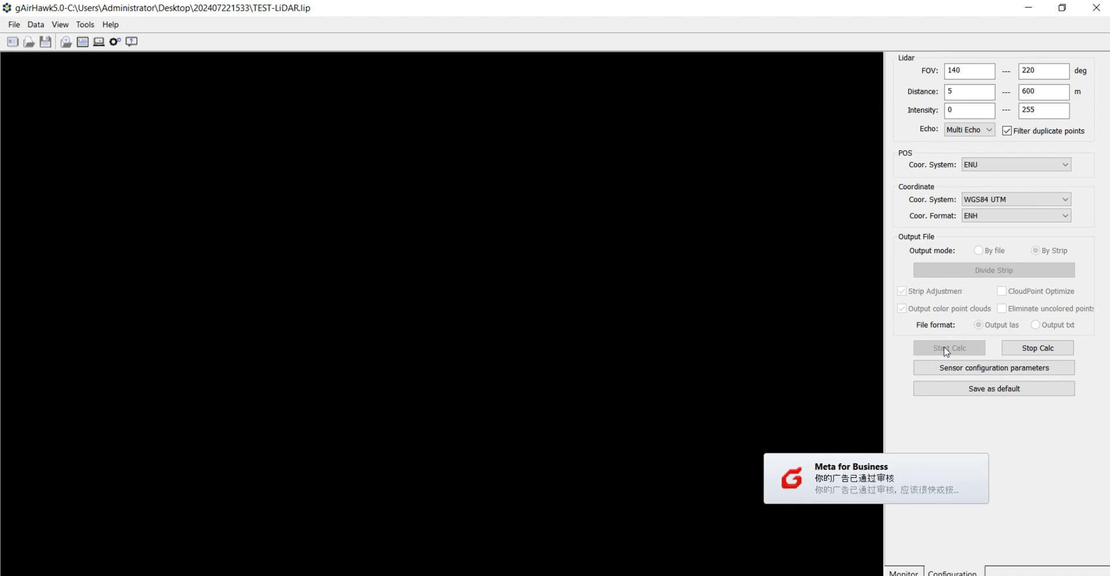
{"action": "left_click", "coordinate": [978, 461]}
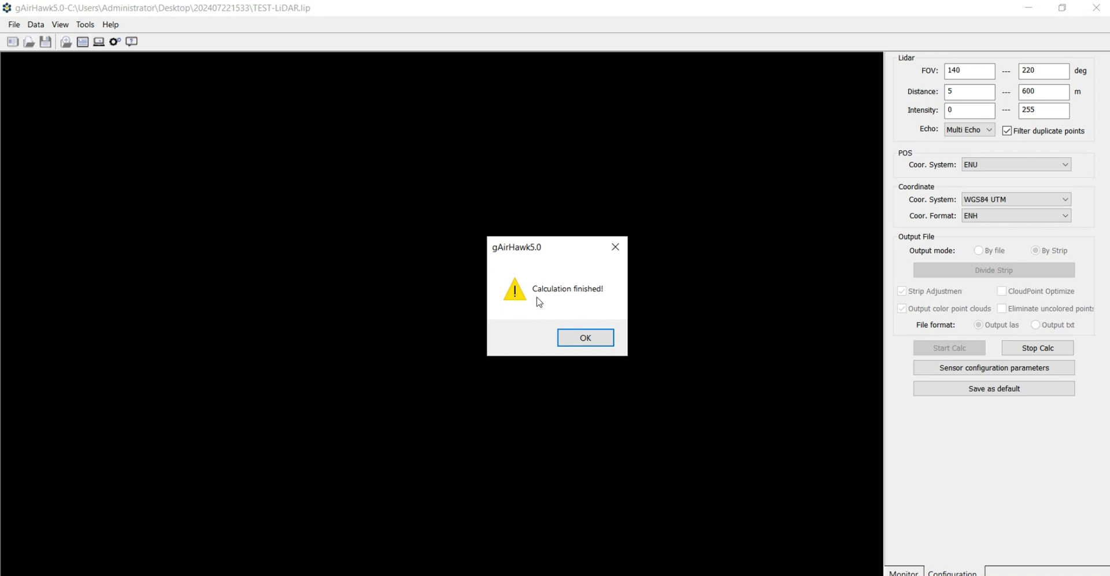
{"action": "left_click", "coordinate": [579, 338]}
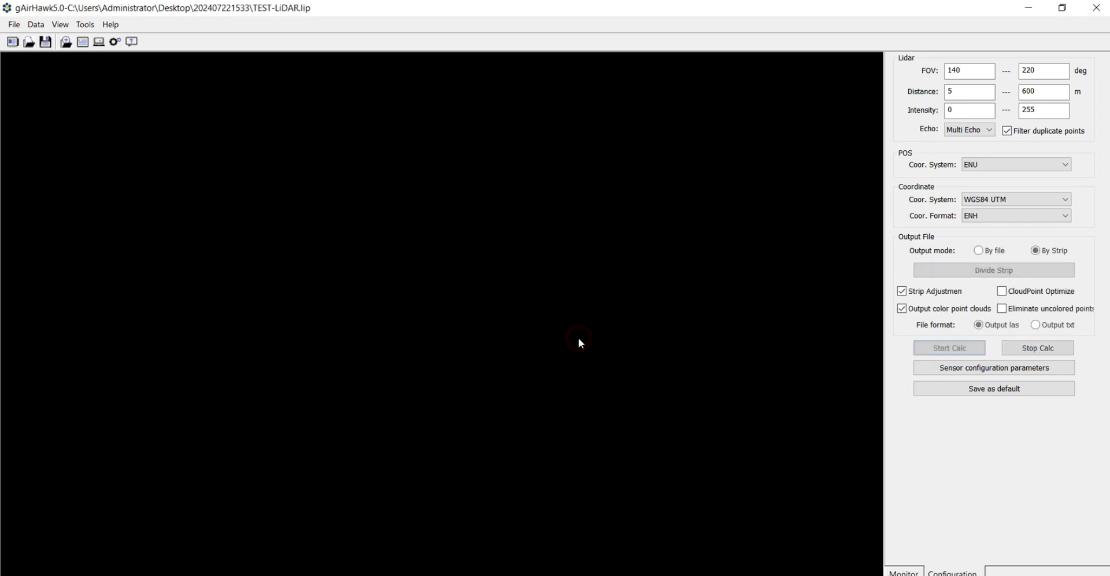
- Save the TEST-LiDAR project and close gAirHawk
{"action": "left_click", "coordinate": [45, 41]}
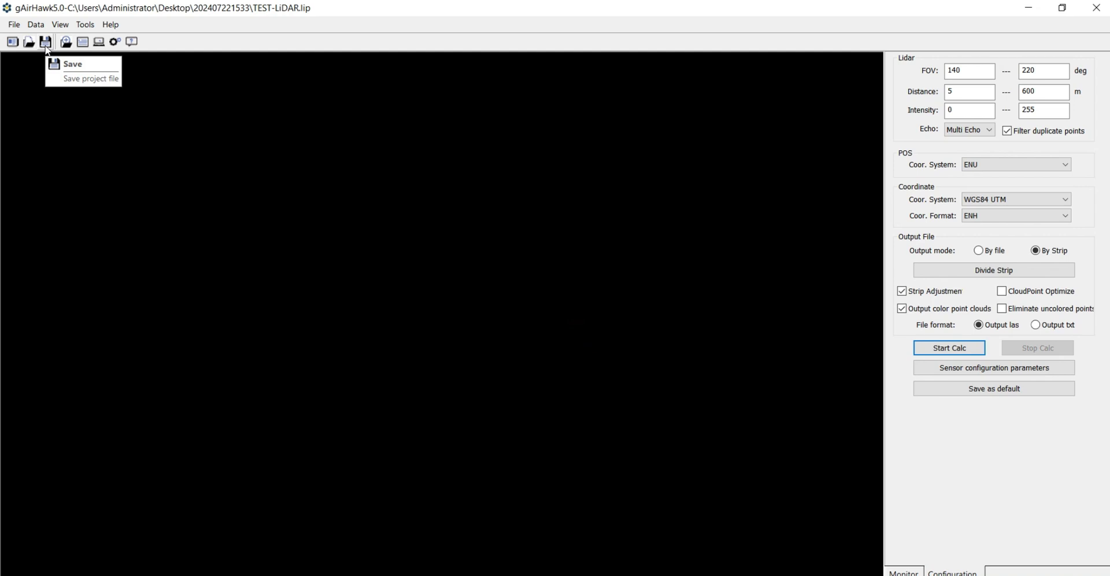
{"action": "left_click", "coordinate": [57, 61]}
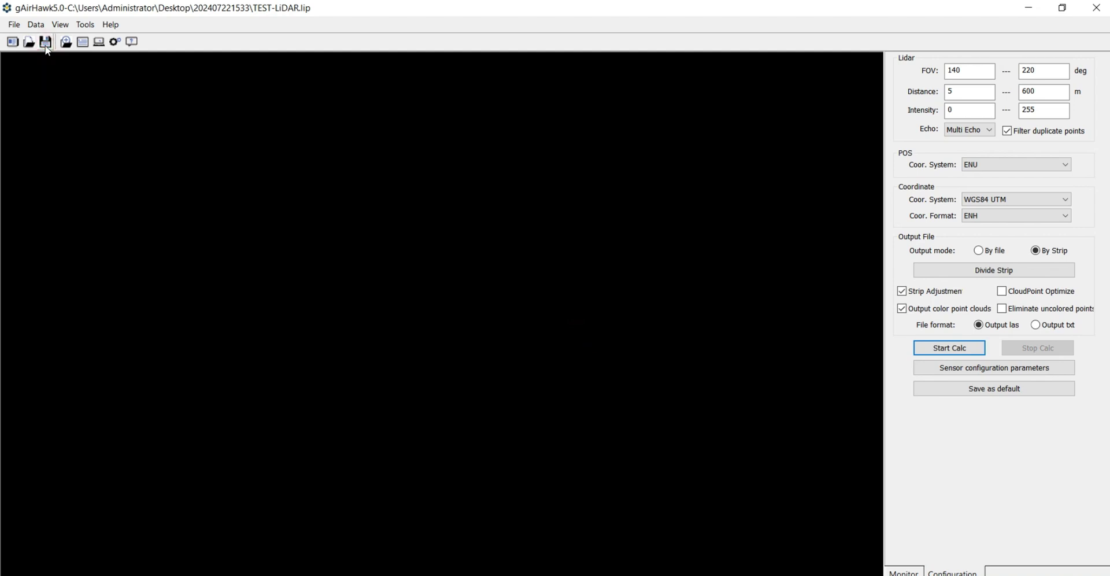
{"action": "left_click", "coordinate": [1095, 8]}
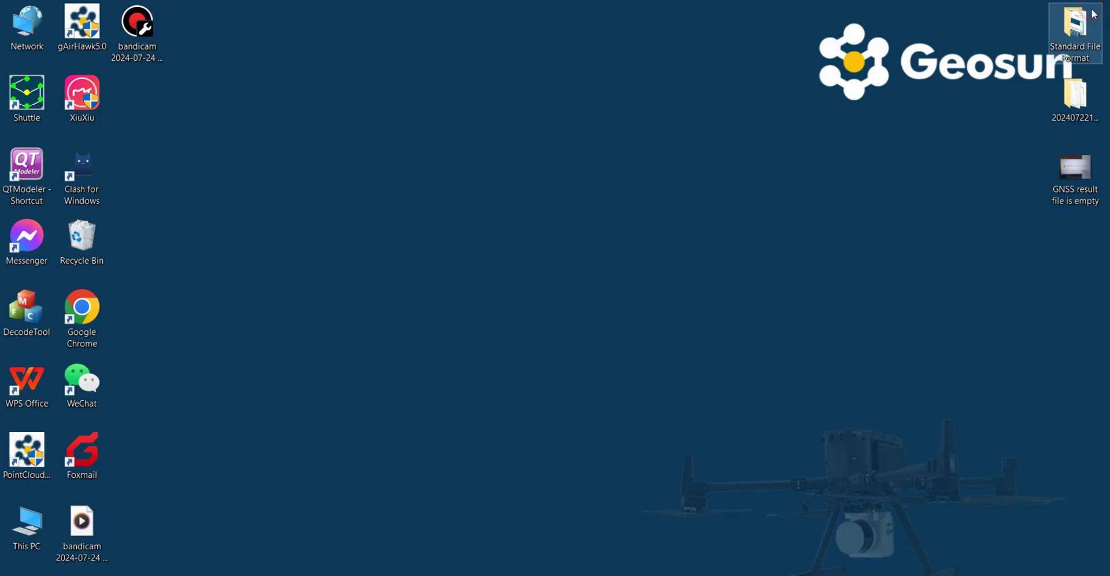
{"action": "double_click", "coordinate": [1070, 103]}
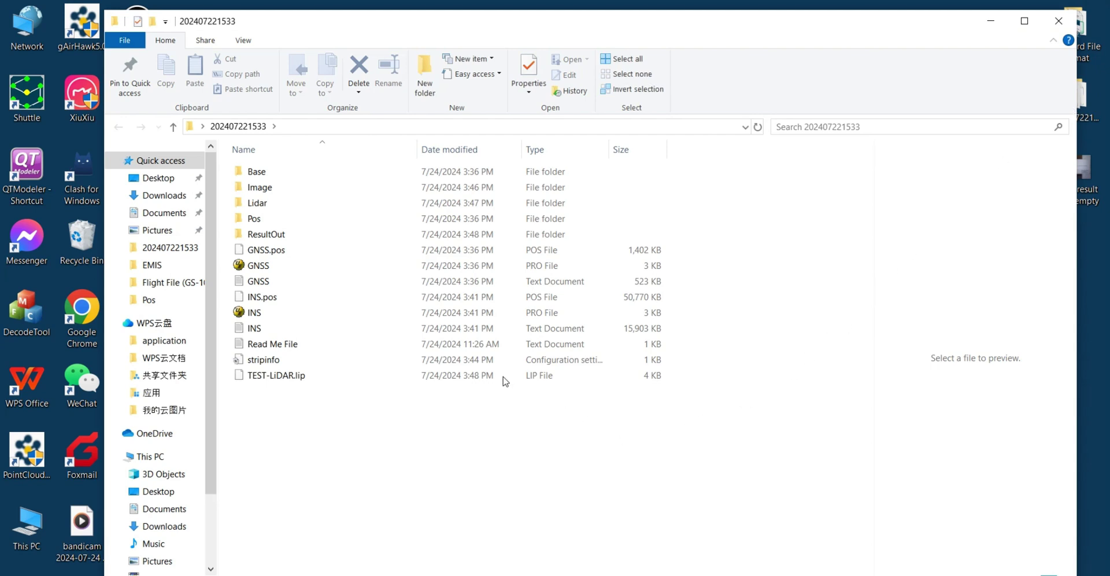
{"action": "double_click", "coordinate": [267, 234]}
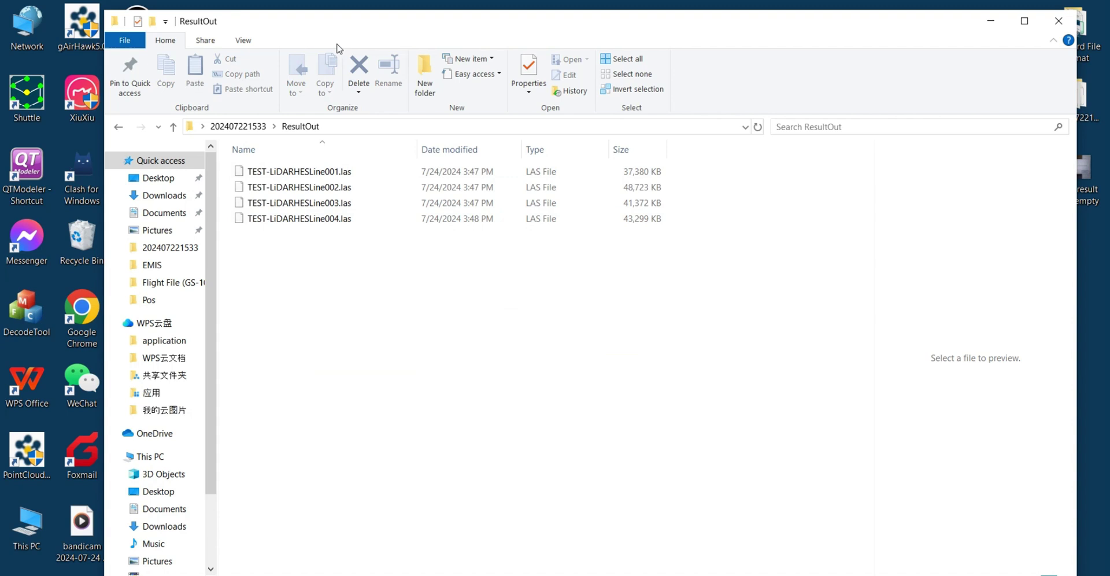
{"action": "left_click_drag", "start_coordinate": [331, 32], "coordinate": [476, 37]}
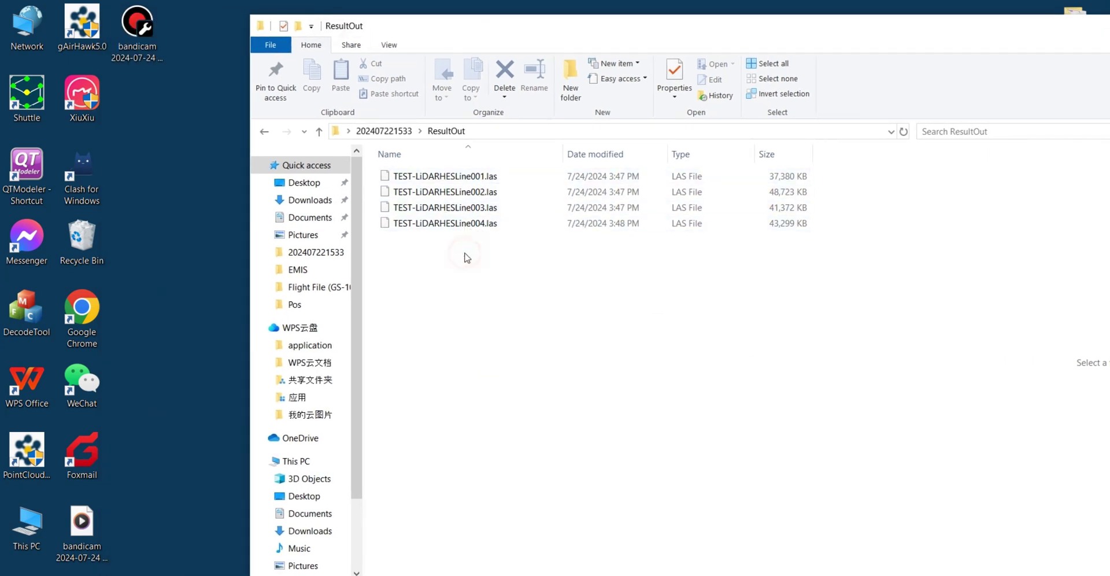
{"action": "left_click", "coordinate": [446, 176]}
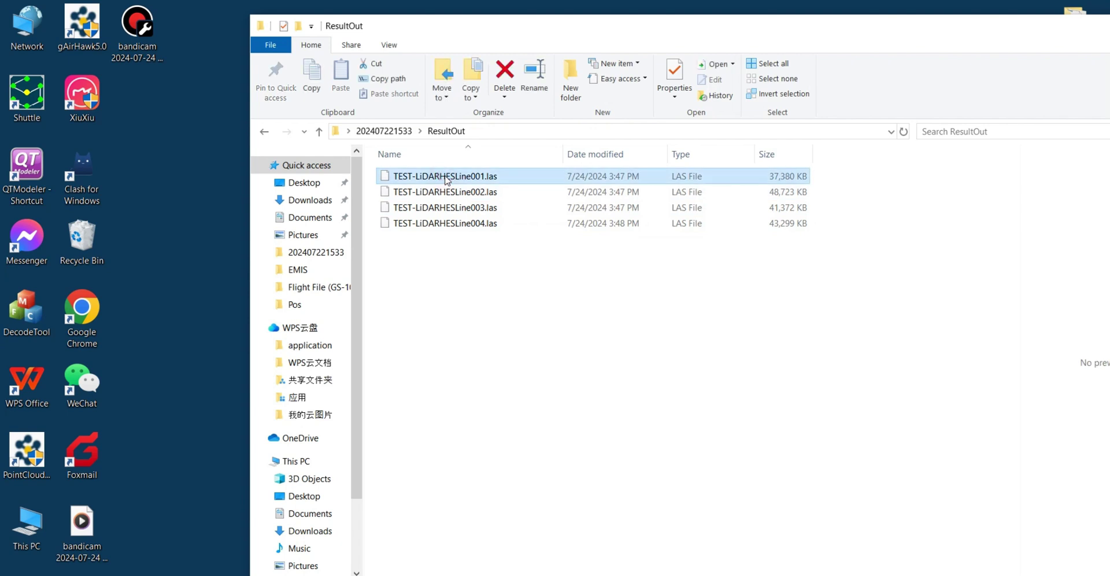
{"action": "left_click", "coordinate": [445, 192], "text": "shift"}
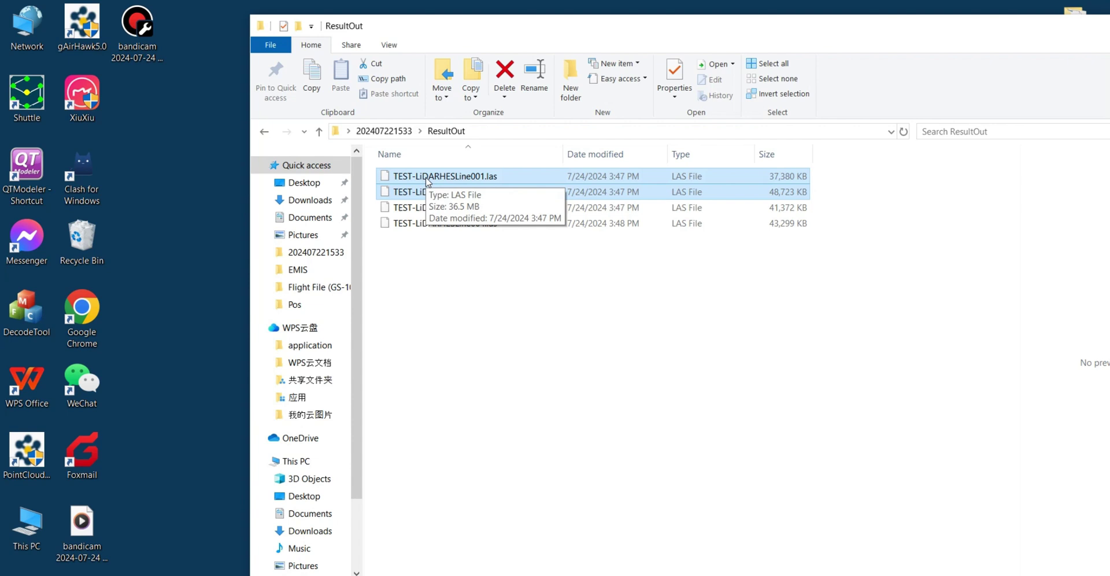
{"action": "left_click_drag", "start_coordinate": [428, 182], "coordinate": [32, 196]}
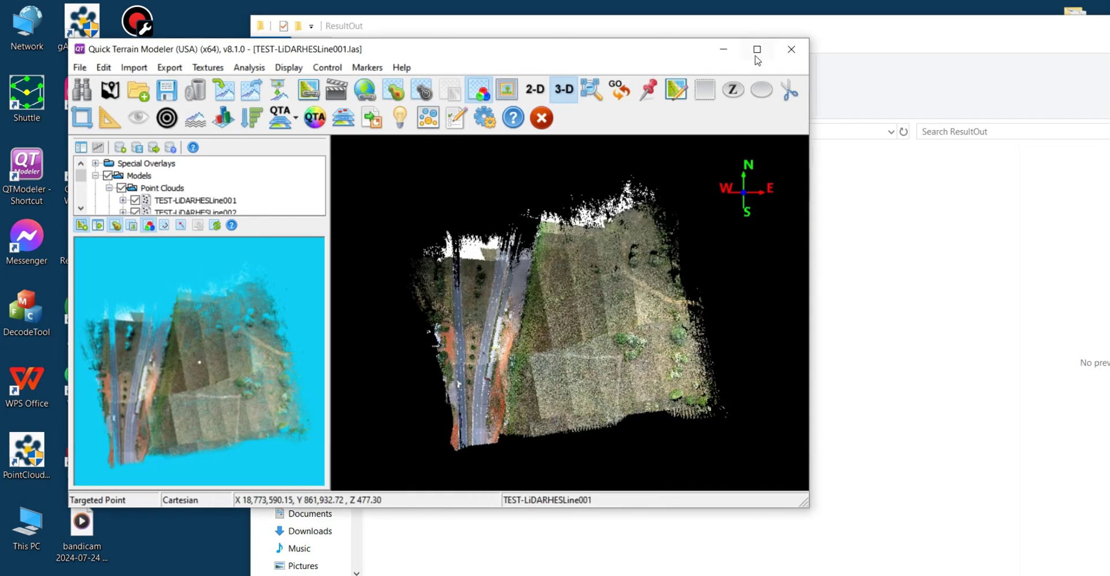
{"action": "left_click", "coordinate": [757, 49]}
- View both point clouds colored by intensity and switch them back to point RGB coloring
{"action": "left_click_drag", "start_coordinate": [608, 414], "coordinate": [582, 426]}
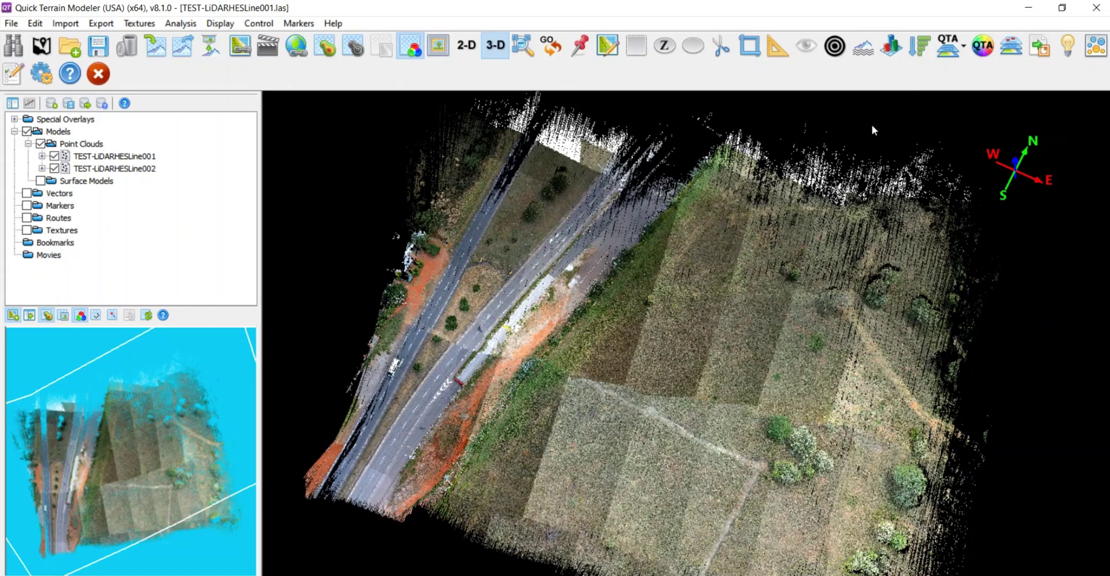
{"action": "left_click", "coordinate": [951, 47]}
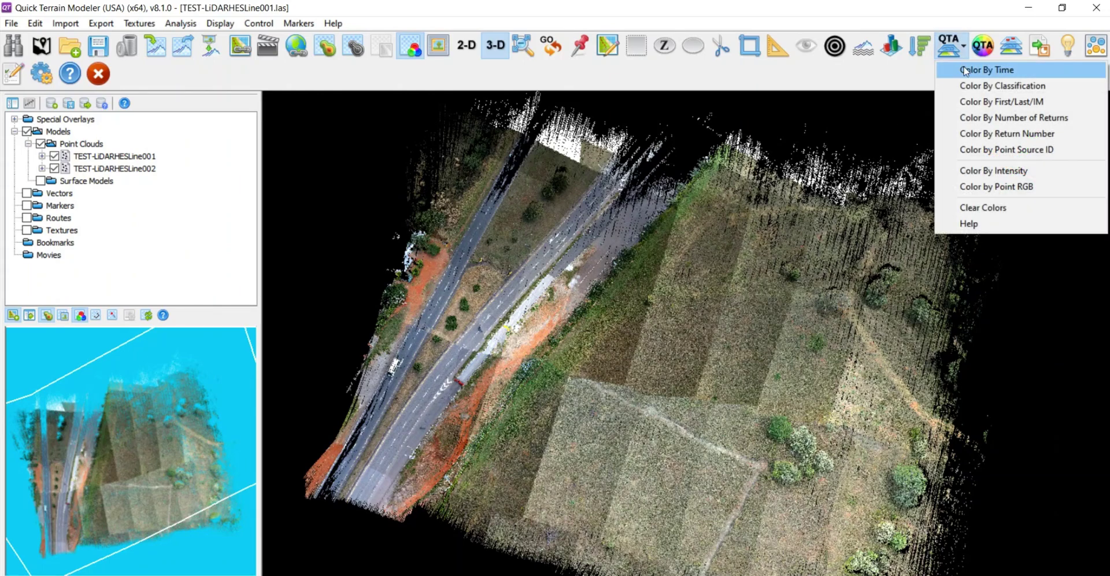
{"action": "left_click", "coordinate": [988, 171]}
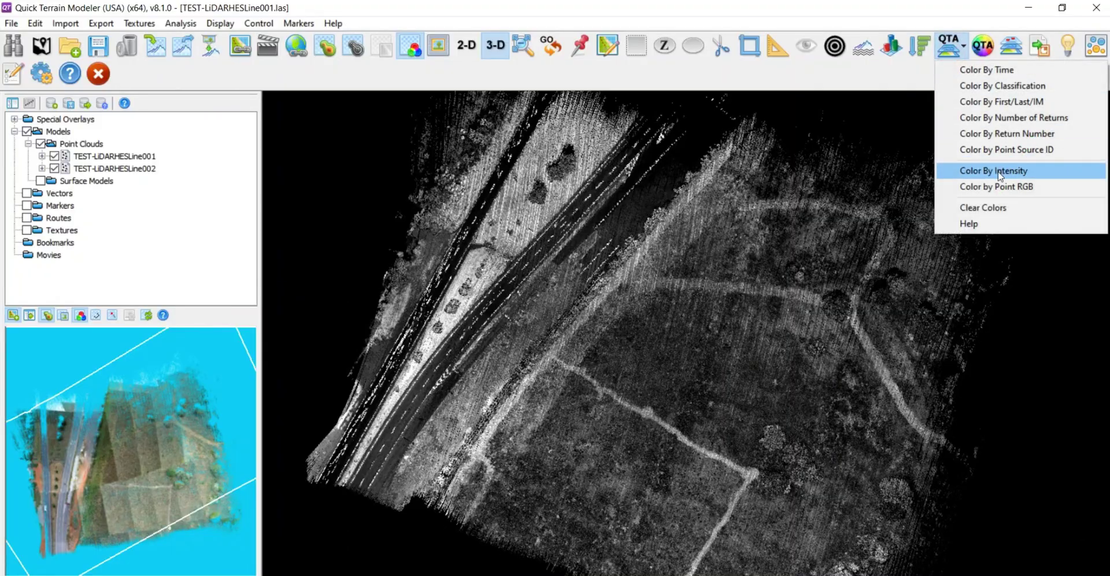
{"action": "left_click", "coordinate": [999, 186]}
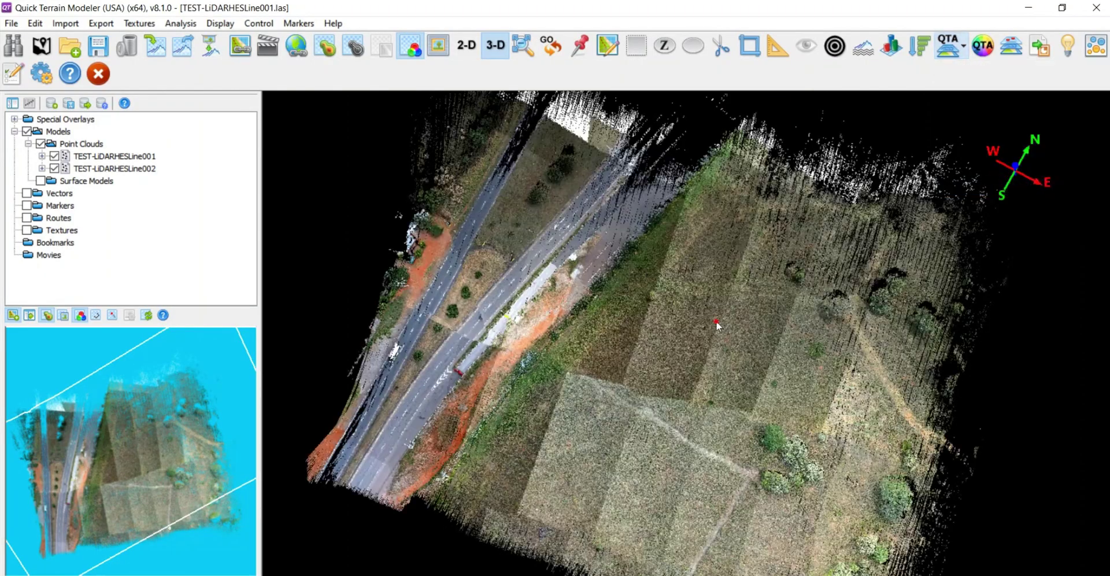
- Examine the RGB-colored point clouds up close around the road edge and the adjoining field
{"action": "mouse_move", "coordinate": [716, 324]}
{"action": "left_mouse_down"}
{"action": "mouse_move", "coordinate": [748, 217]}
{"action": "mouse_move", "coordinate": [781, 272]}
{"action": "mouse_move", "coordinate": [767, 320]}
{"action": "mouse_move", "coordinate": [729, 317]}
{"action": "left_mouse_up"}
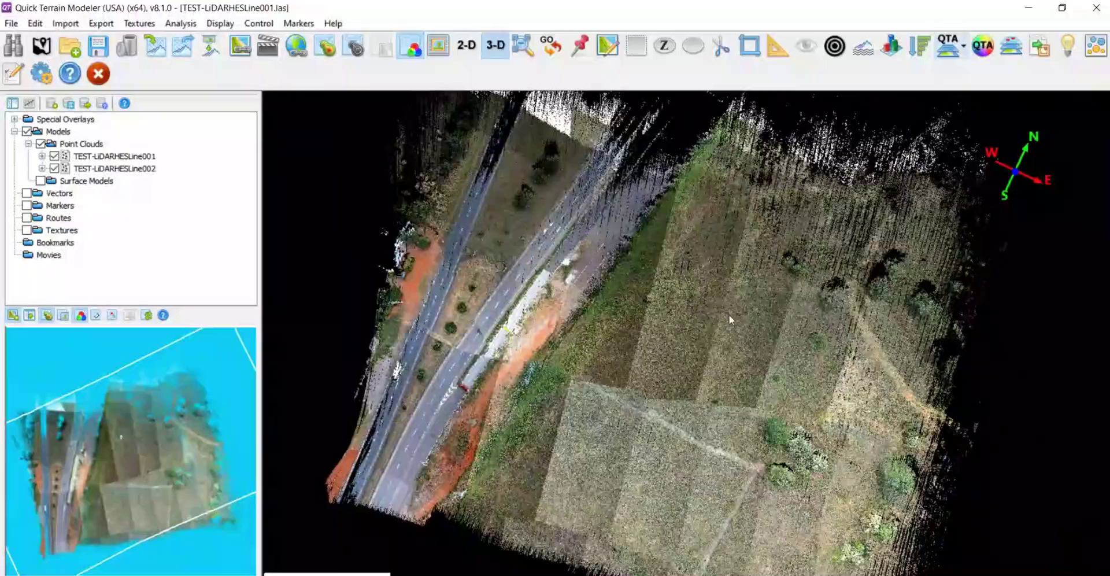
{"action": "left_click_drag", "start_coordinate": [710, 362], "coordinate": [663, 417]}
{"action": "scroll", "coordinate": [452, 386], "scroll_direction": "up", "scroll_amount": 5}
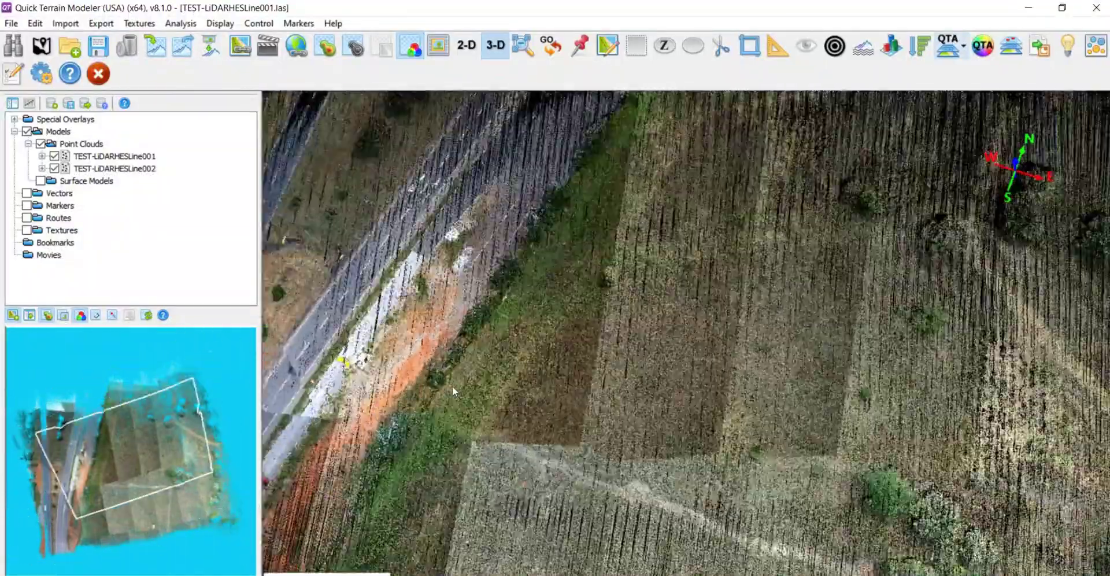